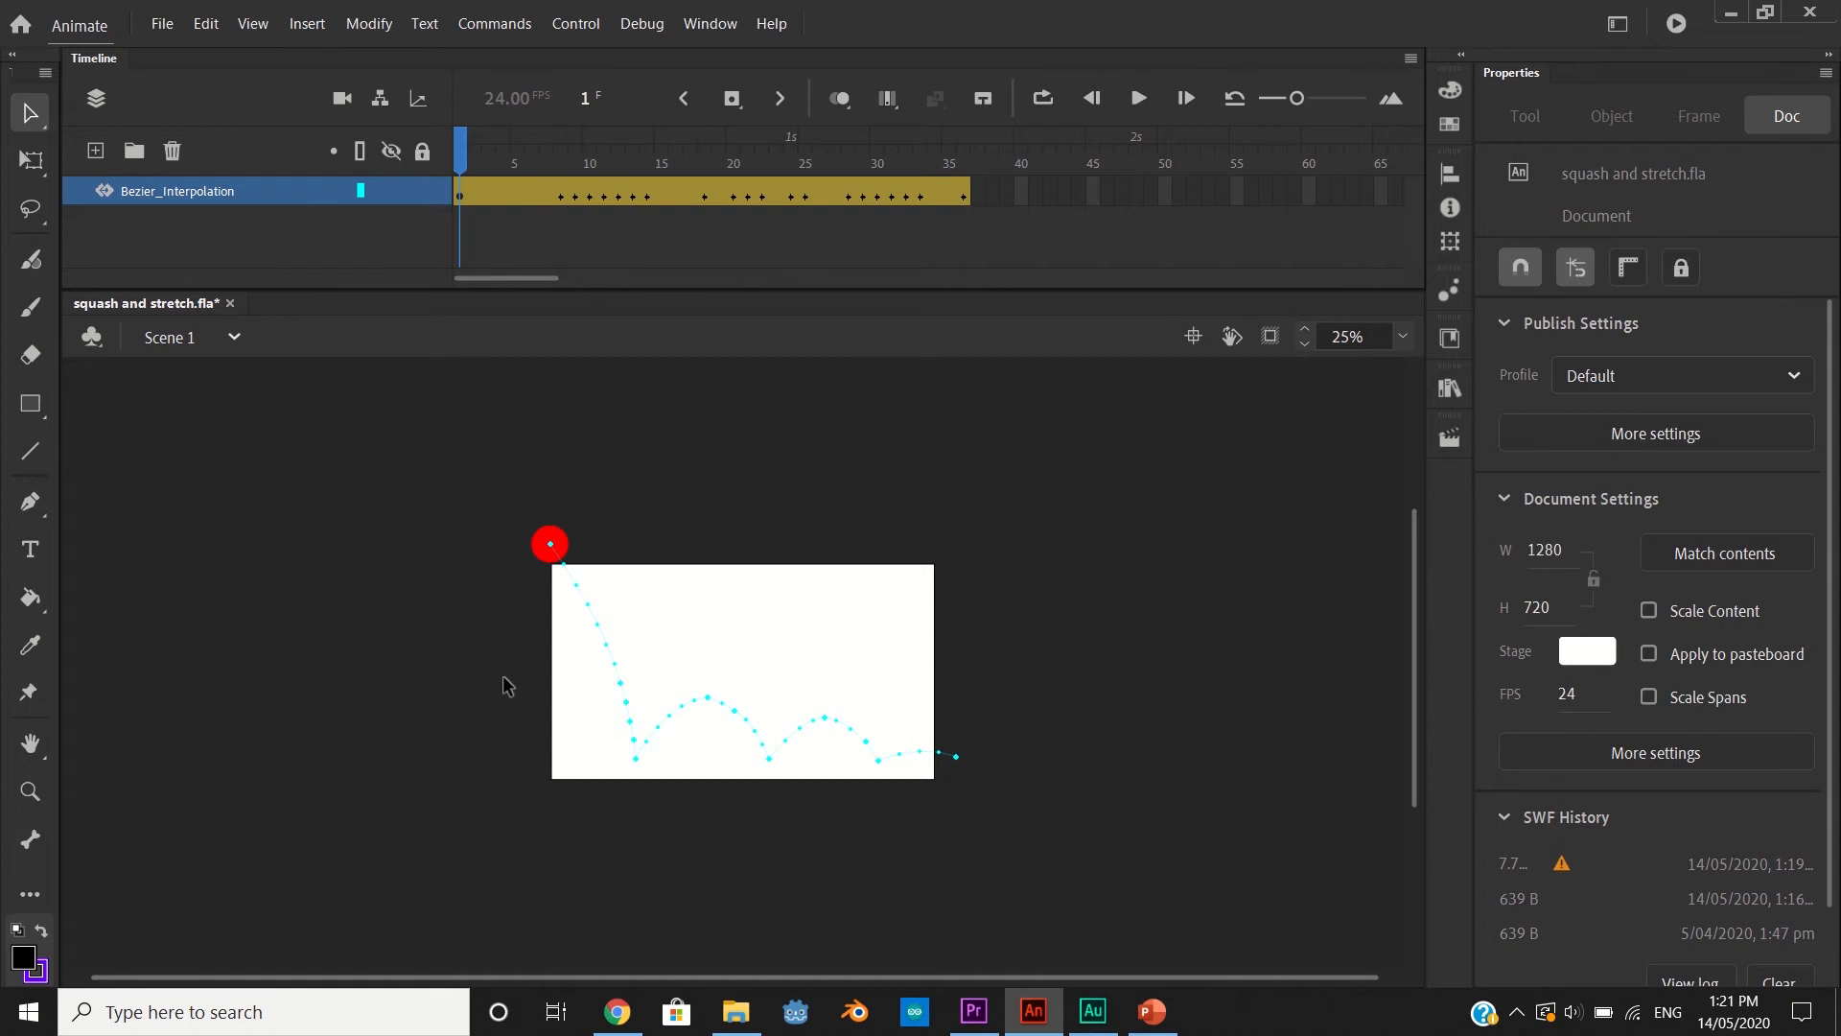
# Preview the bouncing ball movie, close the preview, and switch to Chrome to view the Cartoon Bounce.mp3 page on Freesound
pyautogui.hotkey('ctrl', 'Return')
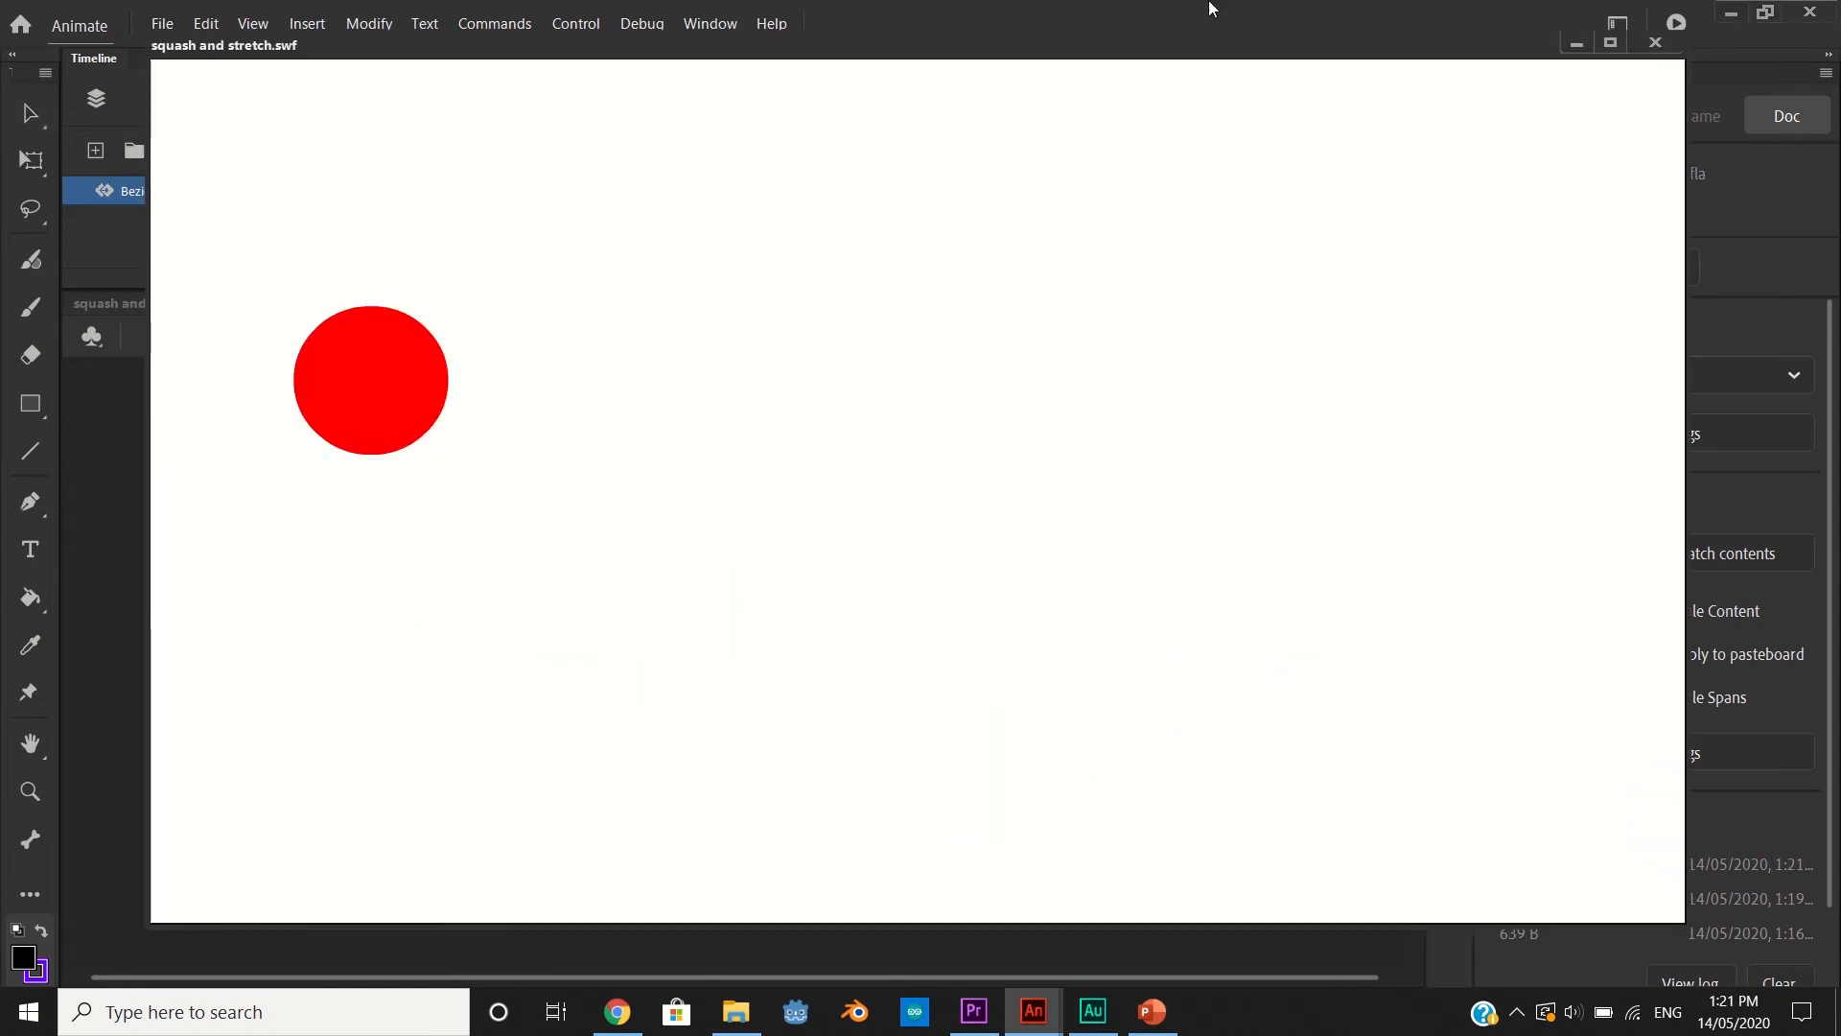
pyautogui.click(1670, 48)
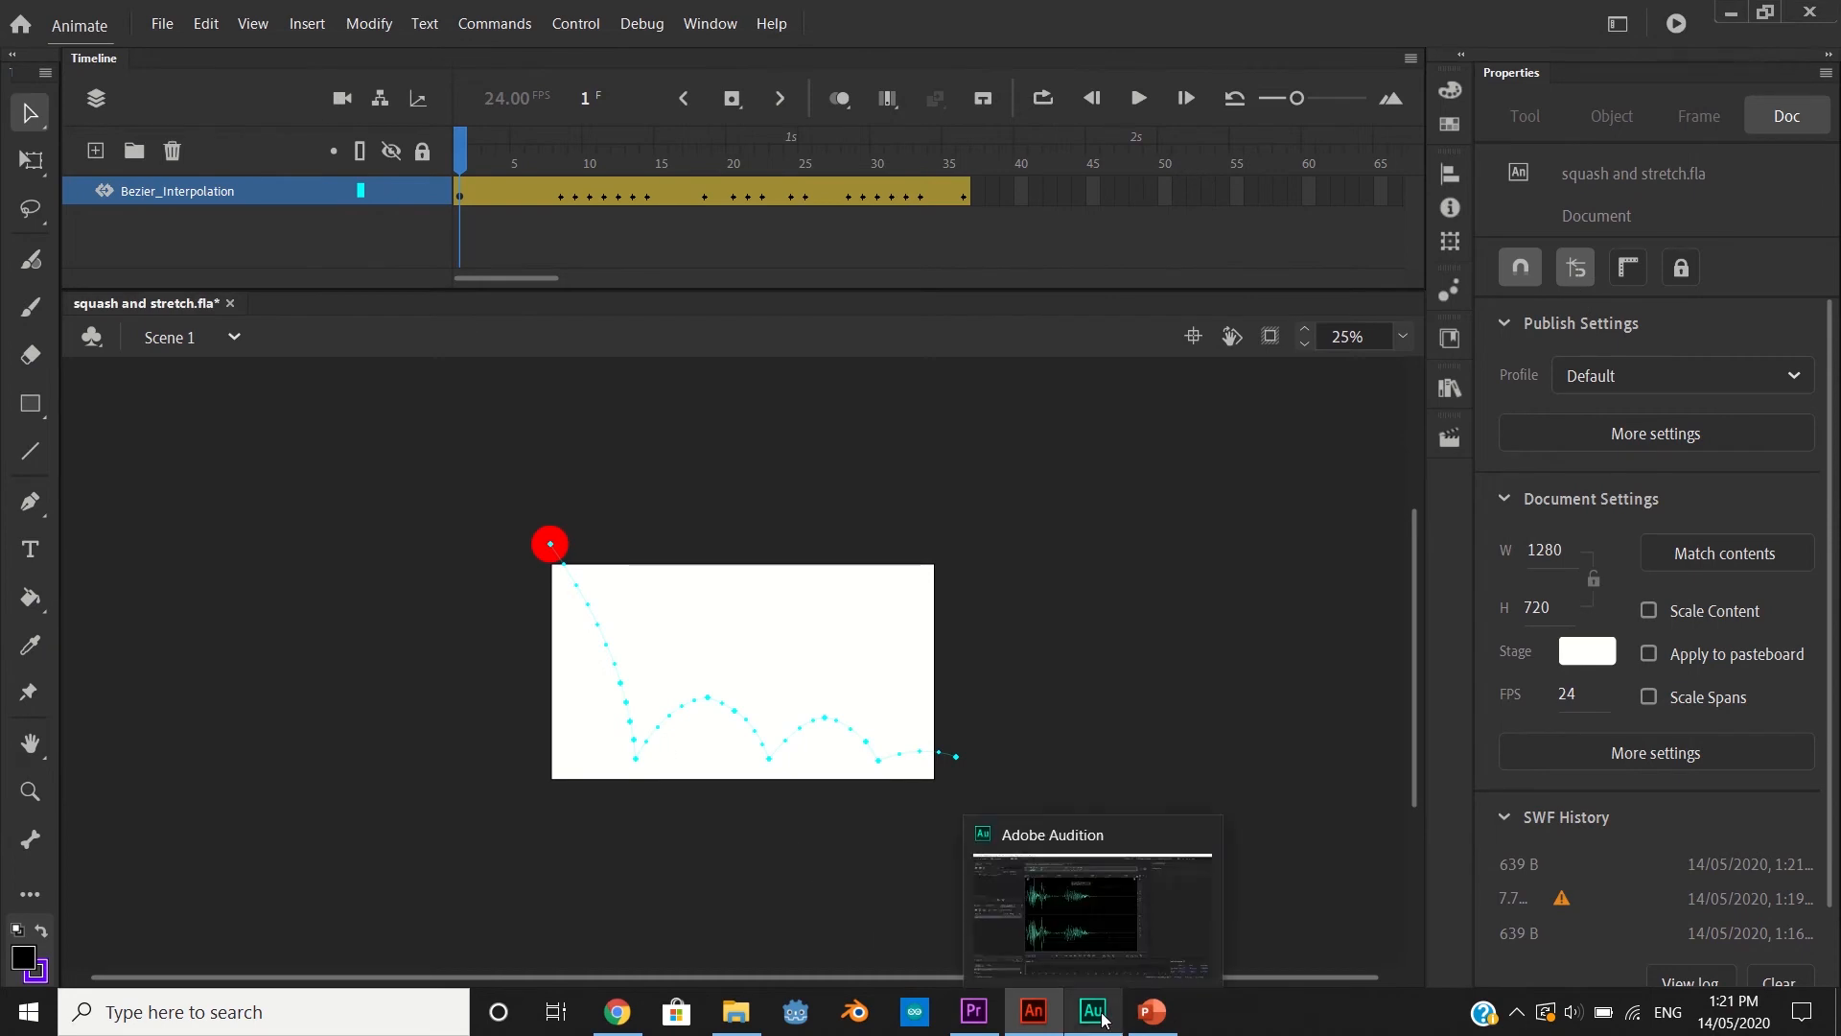
pyautogui.click(616, 1011)
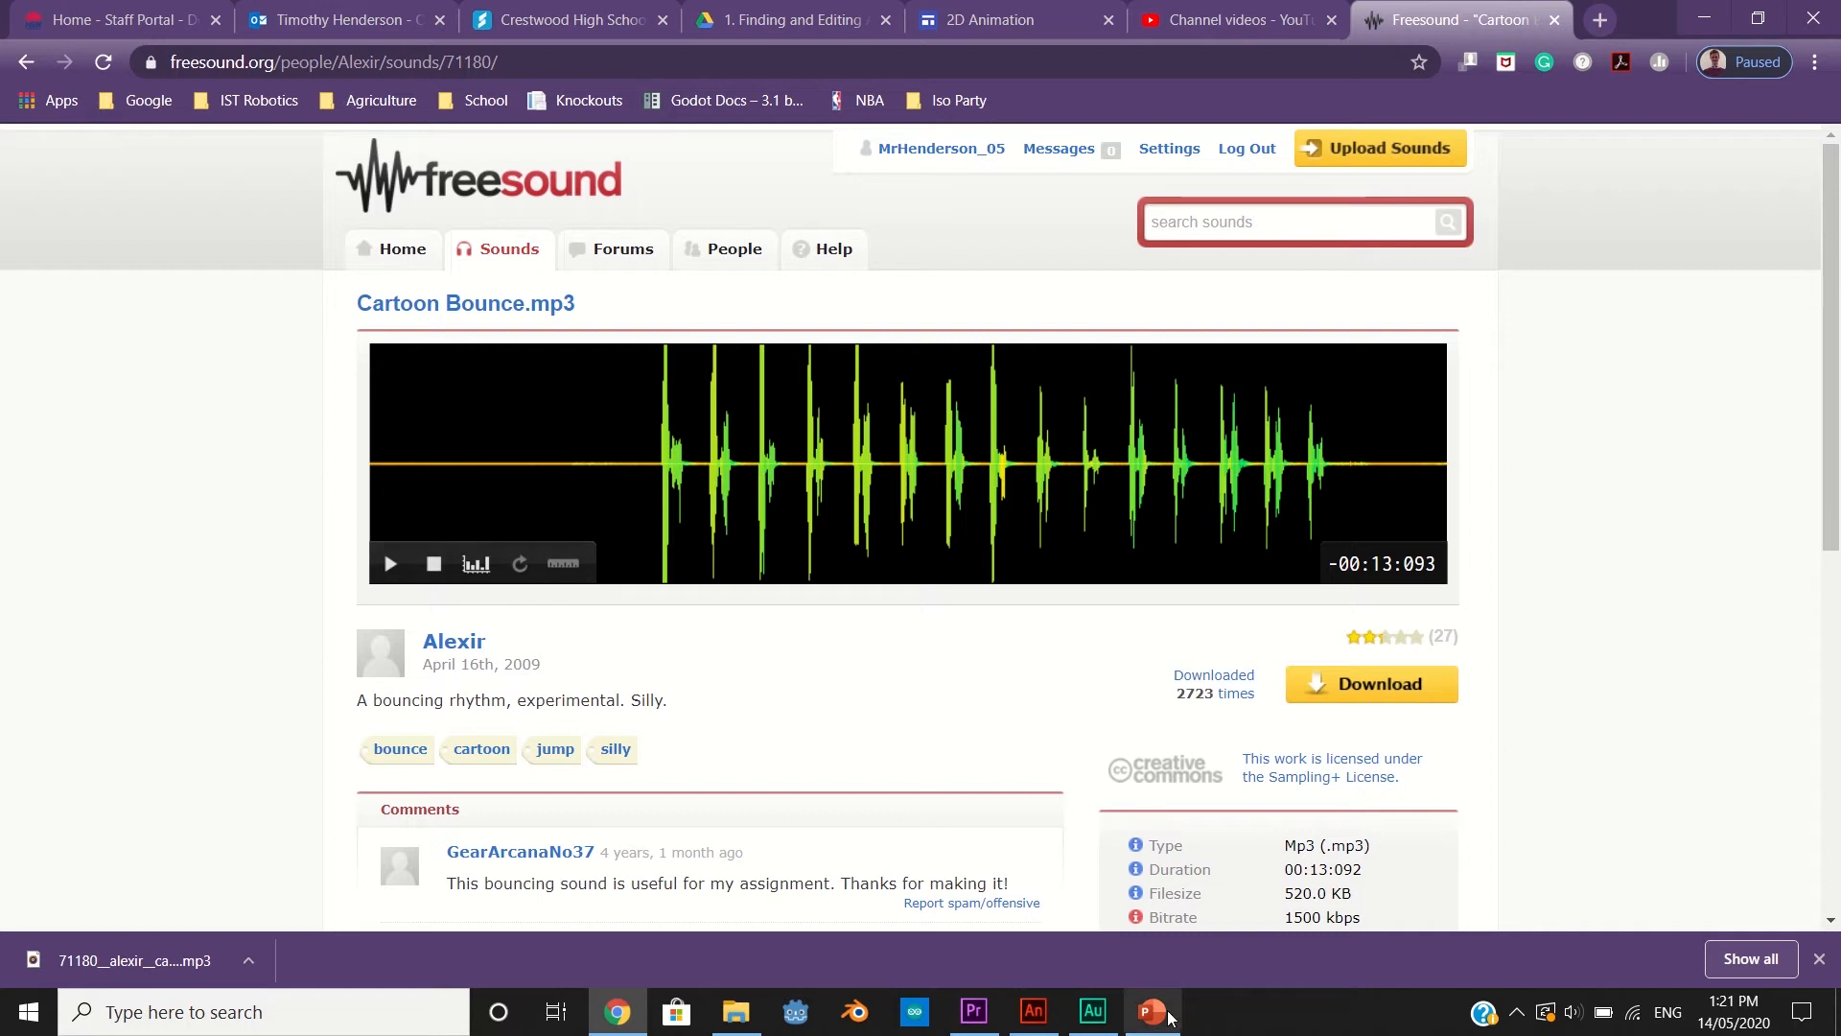
# Switch to Audition and undo the earlier deletions in the cartoon-bounce clip to restore the full recording
pyautogui.click(1092, 1012)
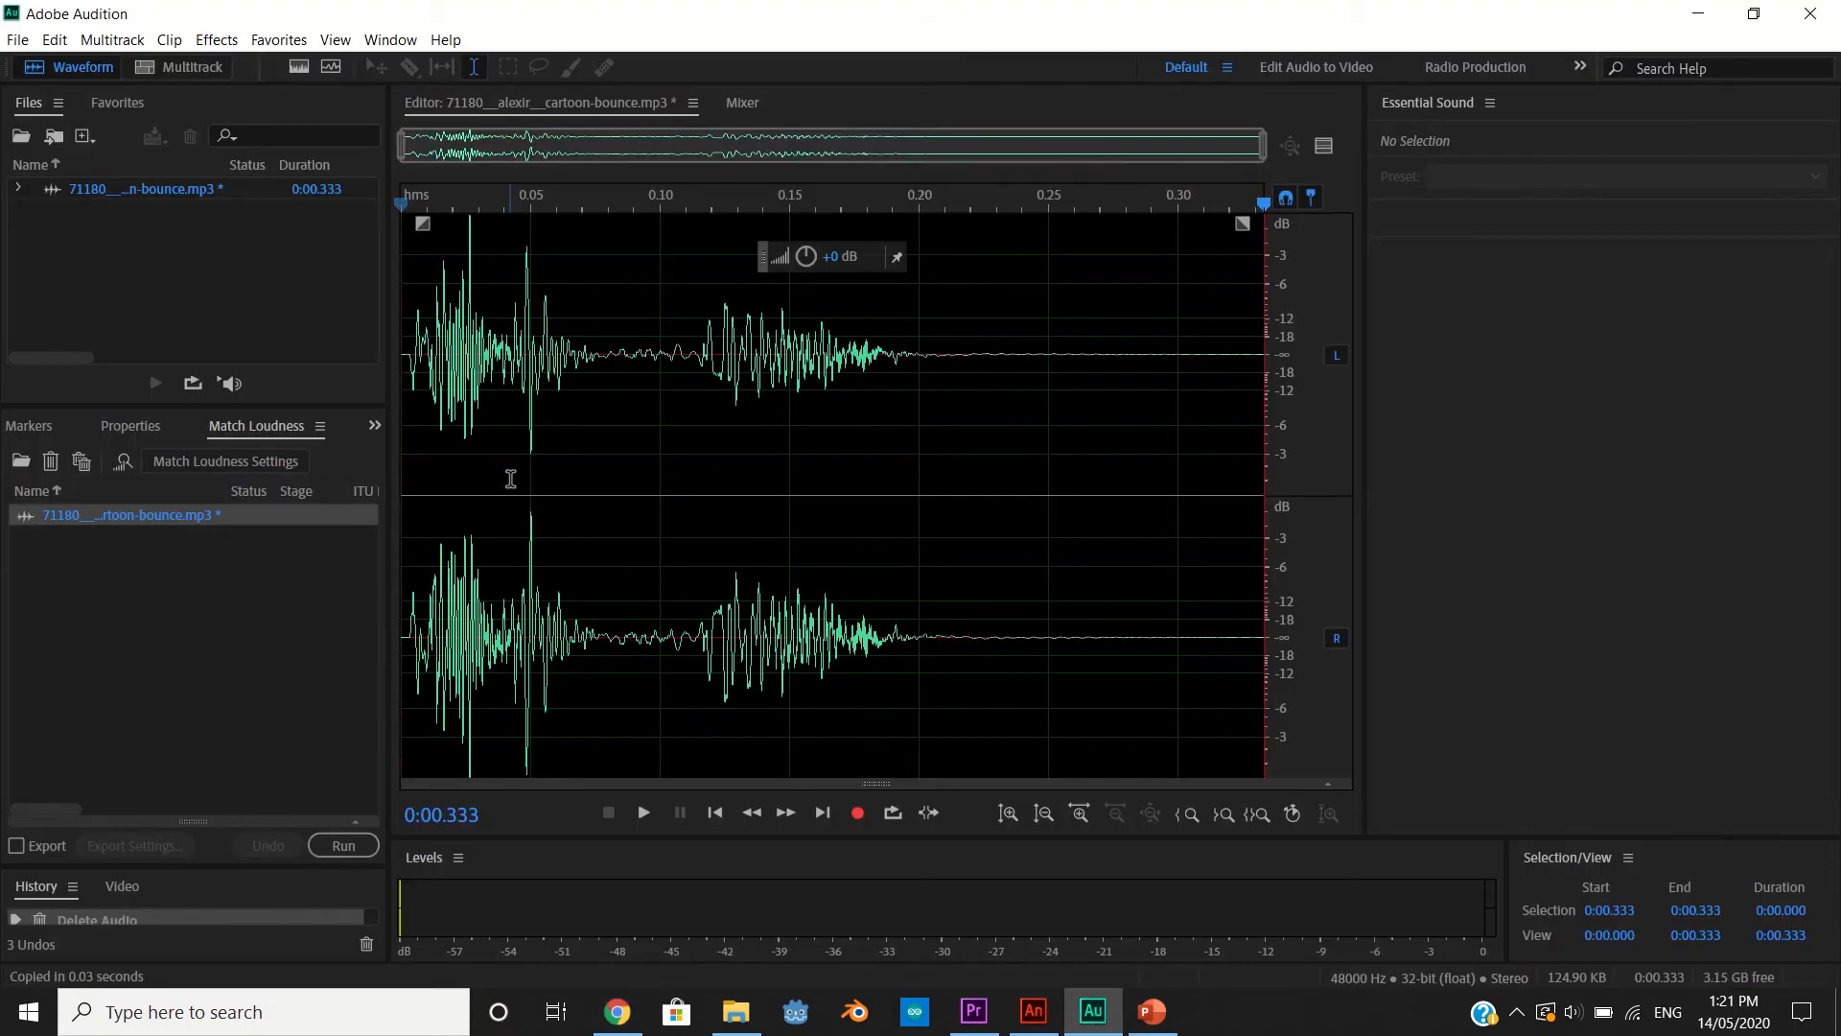
pyautogui.hotkey('ctrl', 'z')
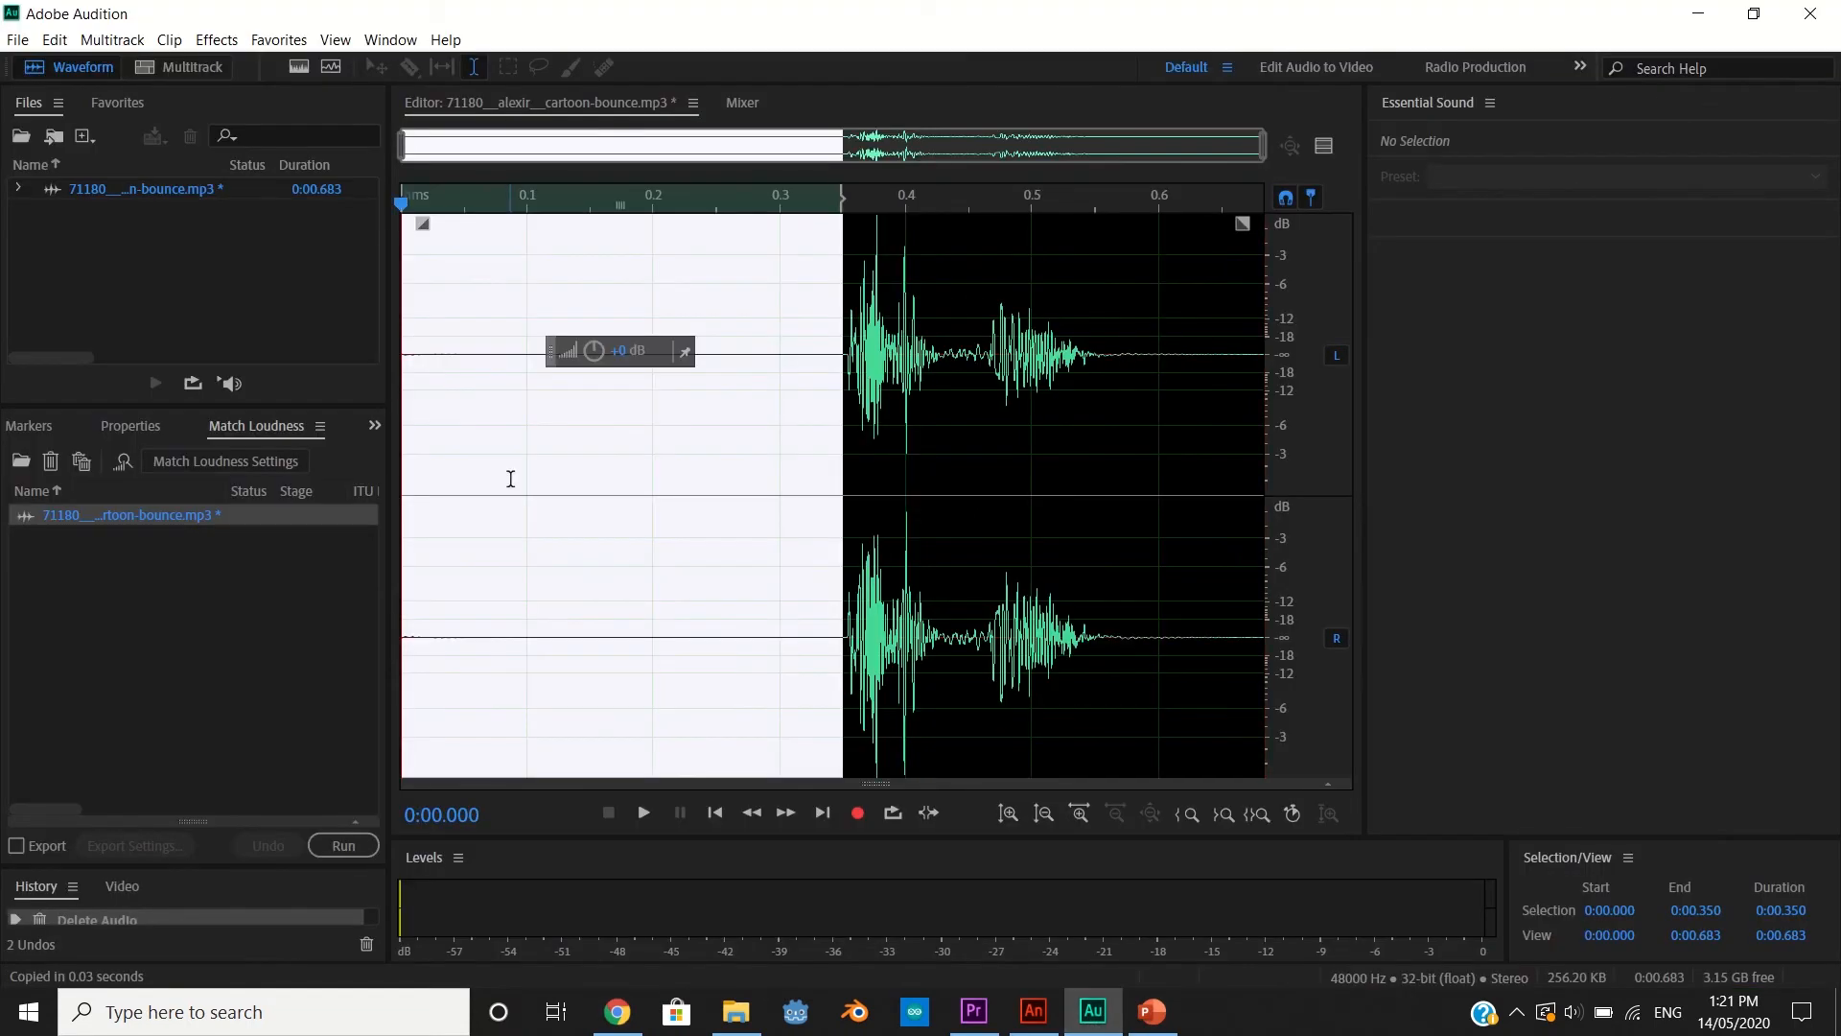
pyautogui.hotkey('ctrl', 'z')
pyautogui.hotkey('ctrl', 'z')
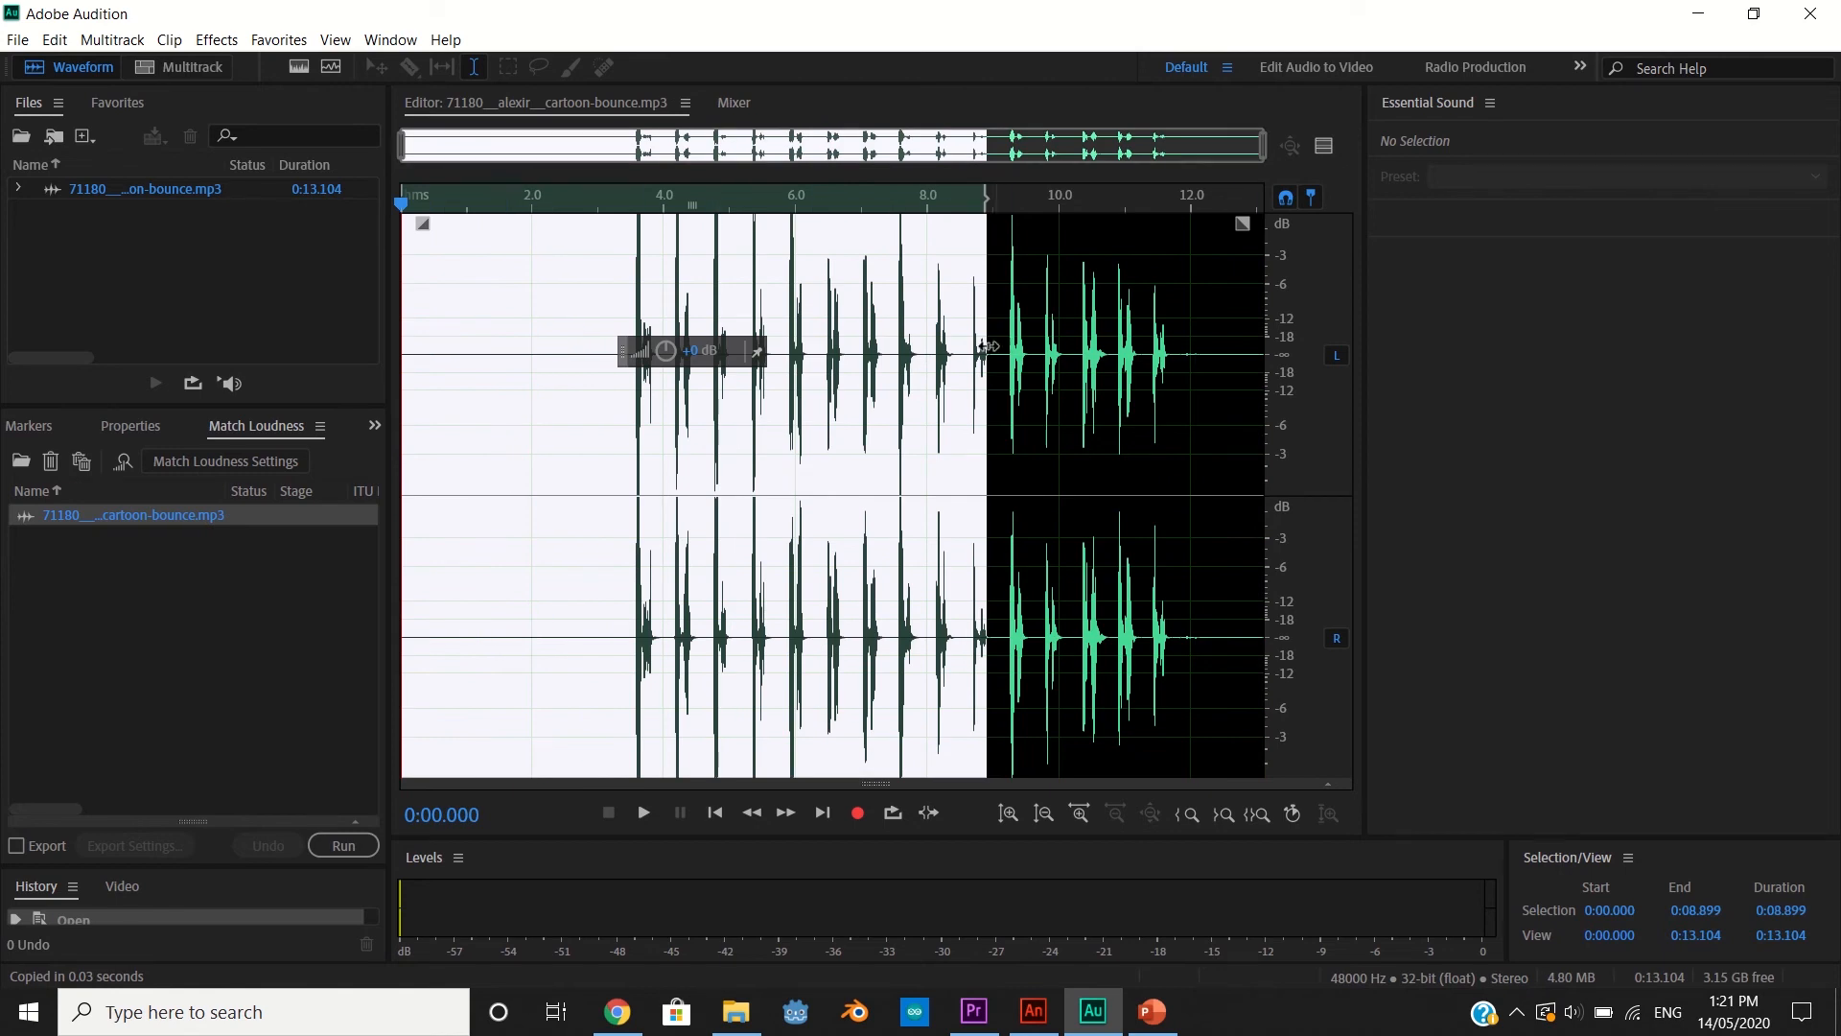
# Trim the cartoon-bounce clip to a single bounce by deleting the audio before and after it
pyautogui.press('Delete')
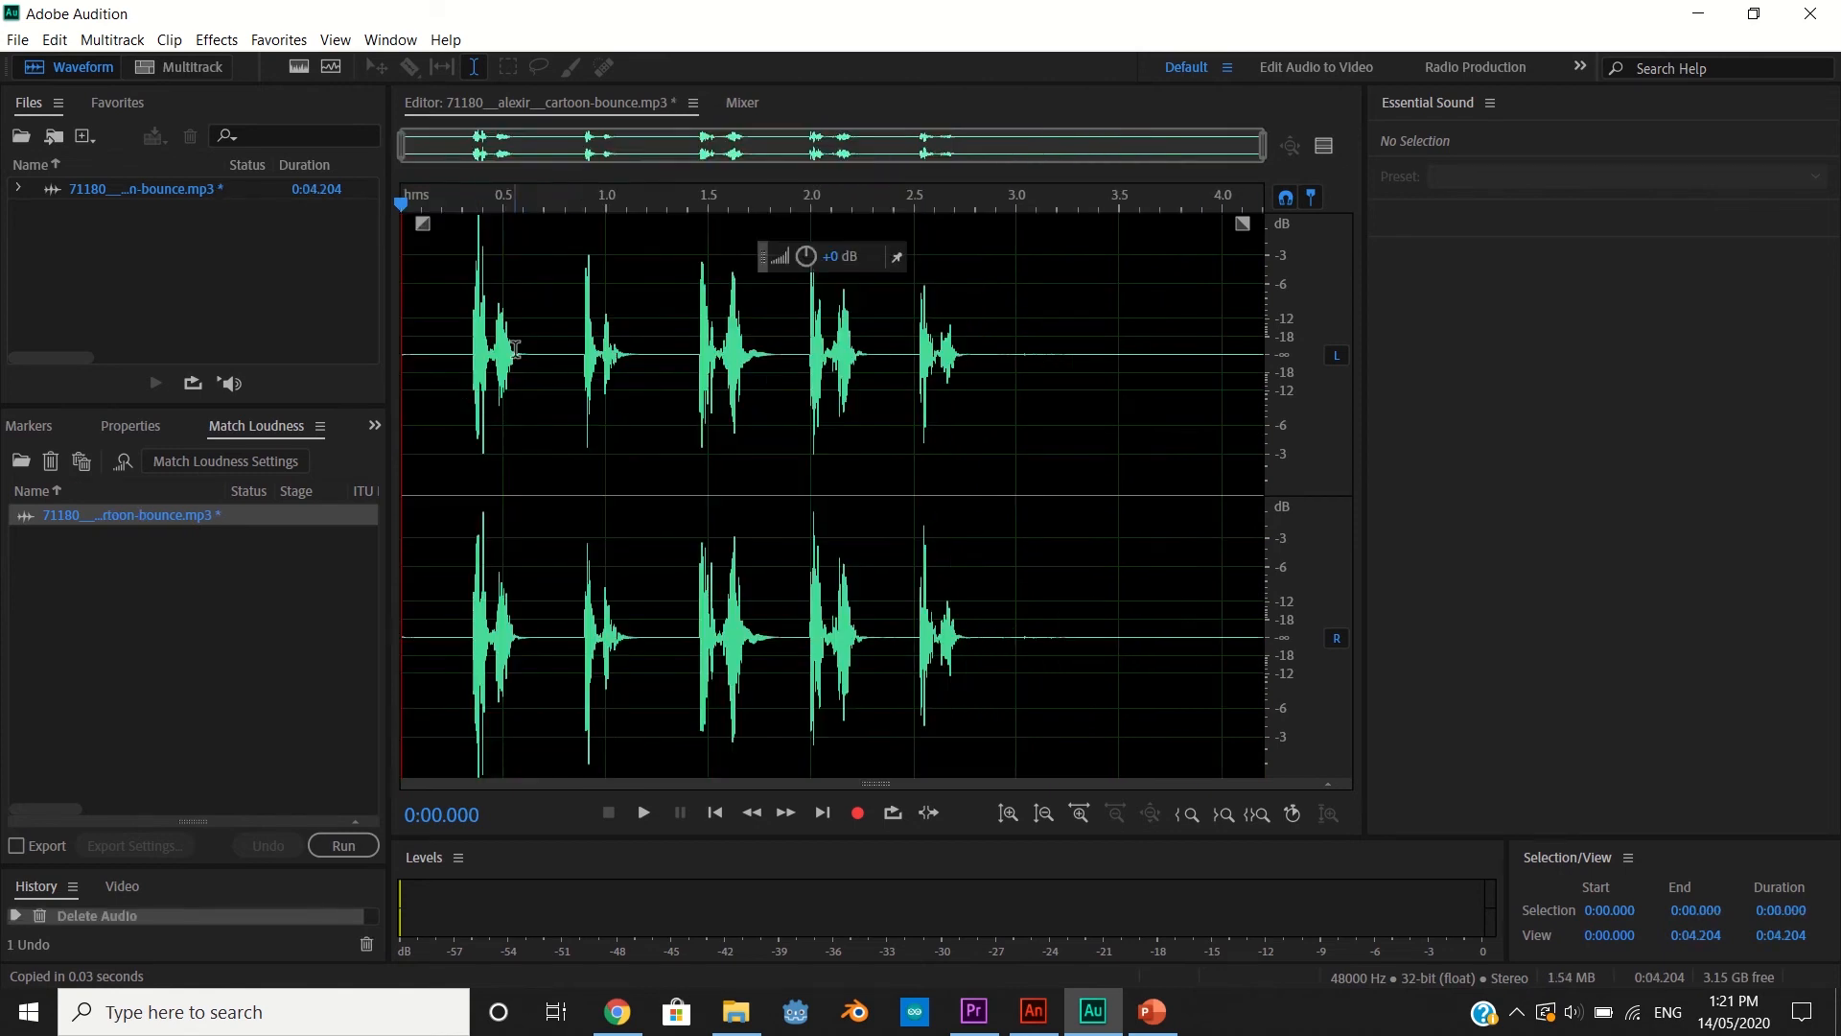
pyautogui.moveTo(526, 350); pyautogui.dragTo(1417, 670)
pyautogui.press('Delete')
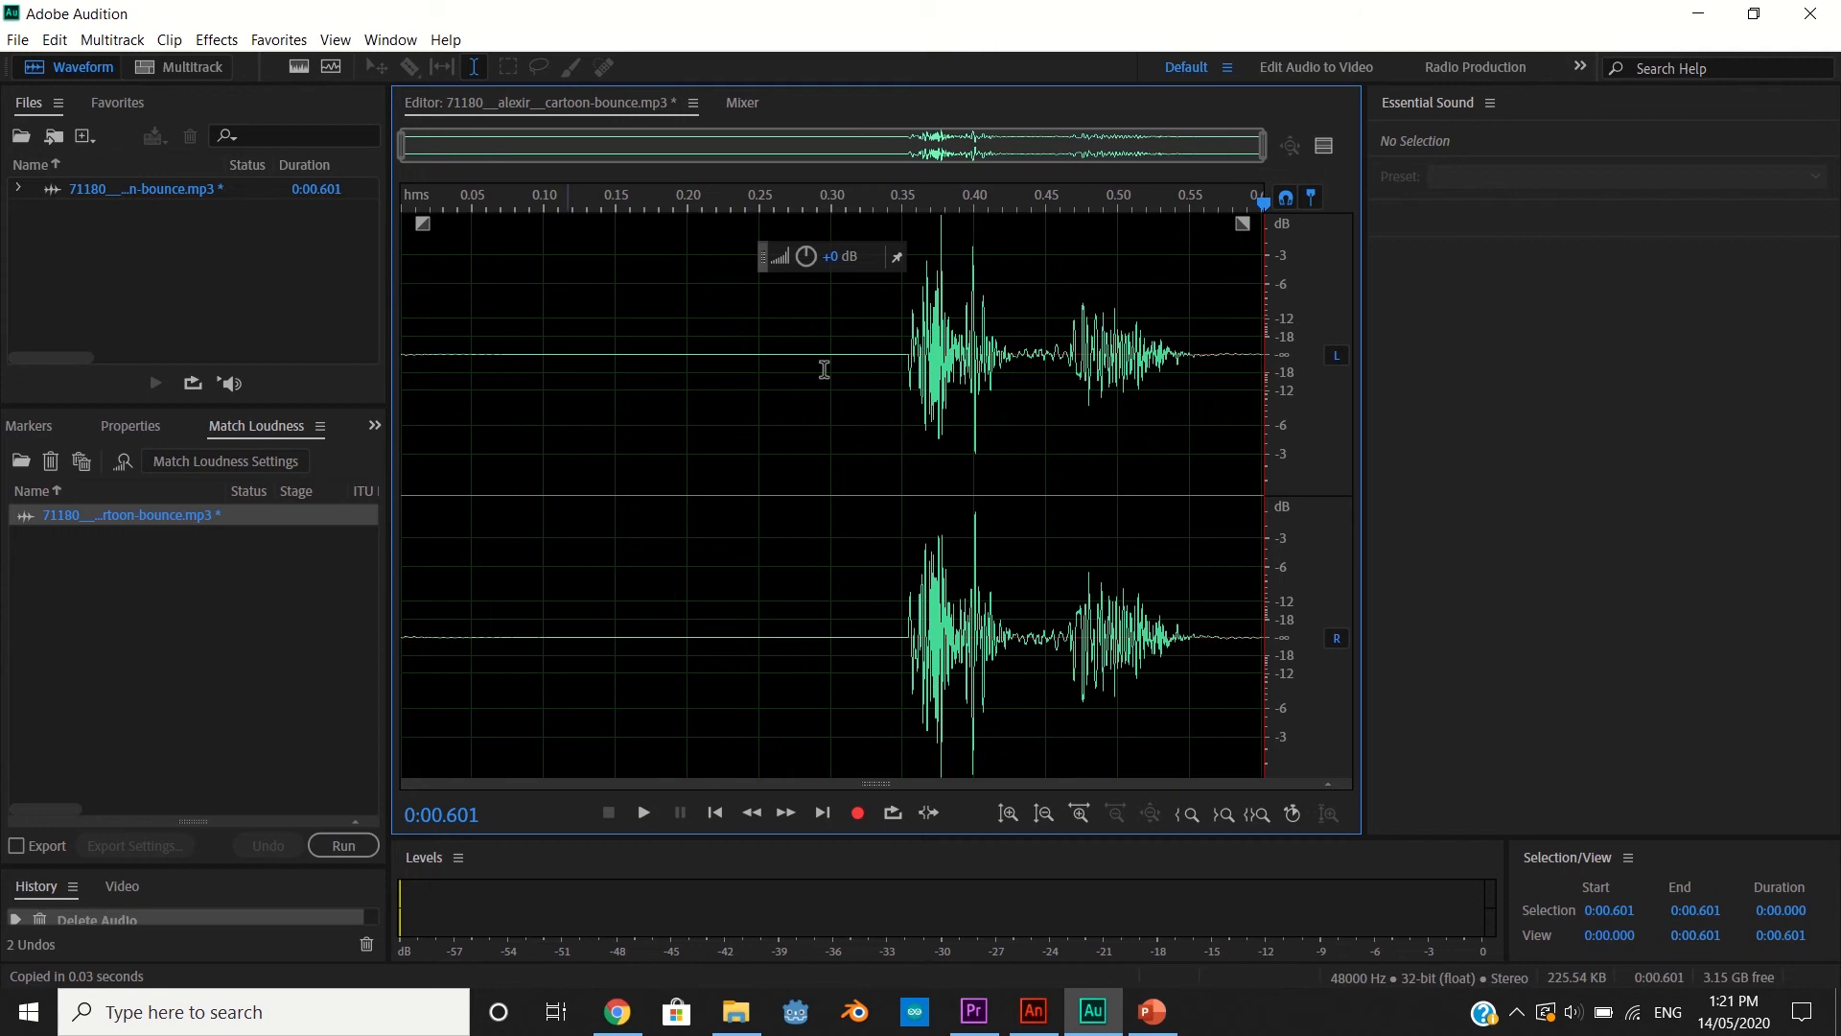
pyautogui.moveTo(903, 354); pyautogui.dragTo(400, 354)
pyautogui.press('Delete')
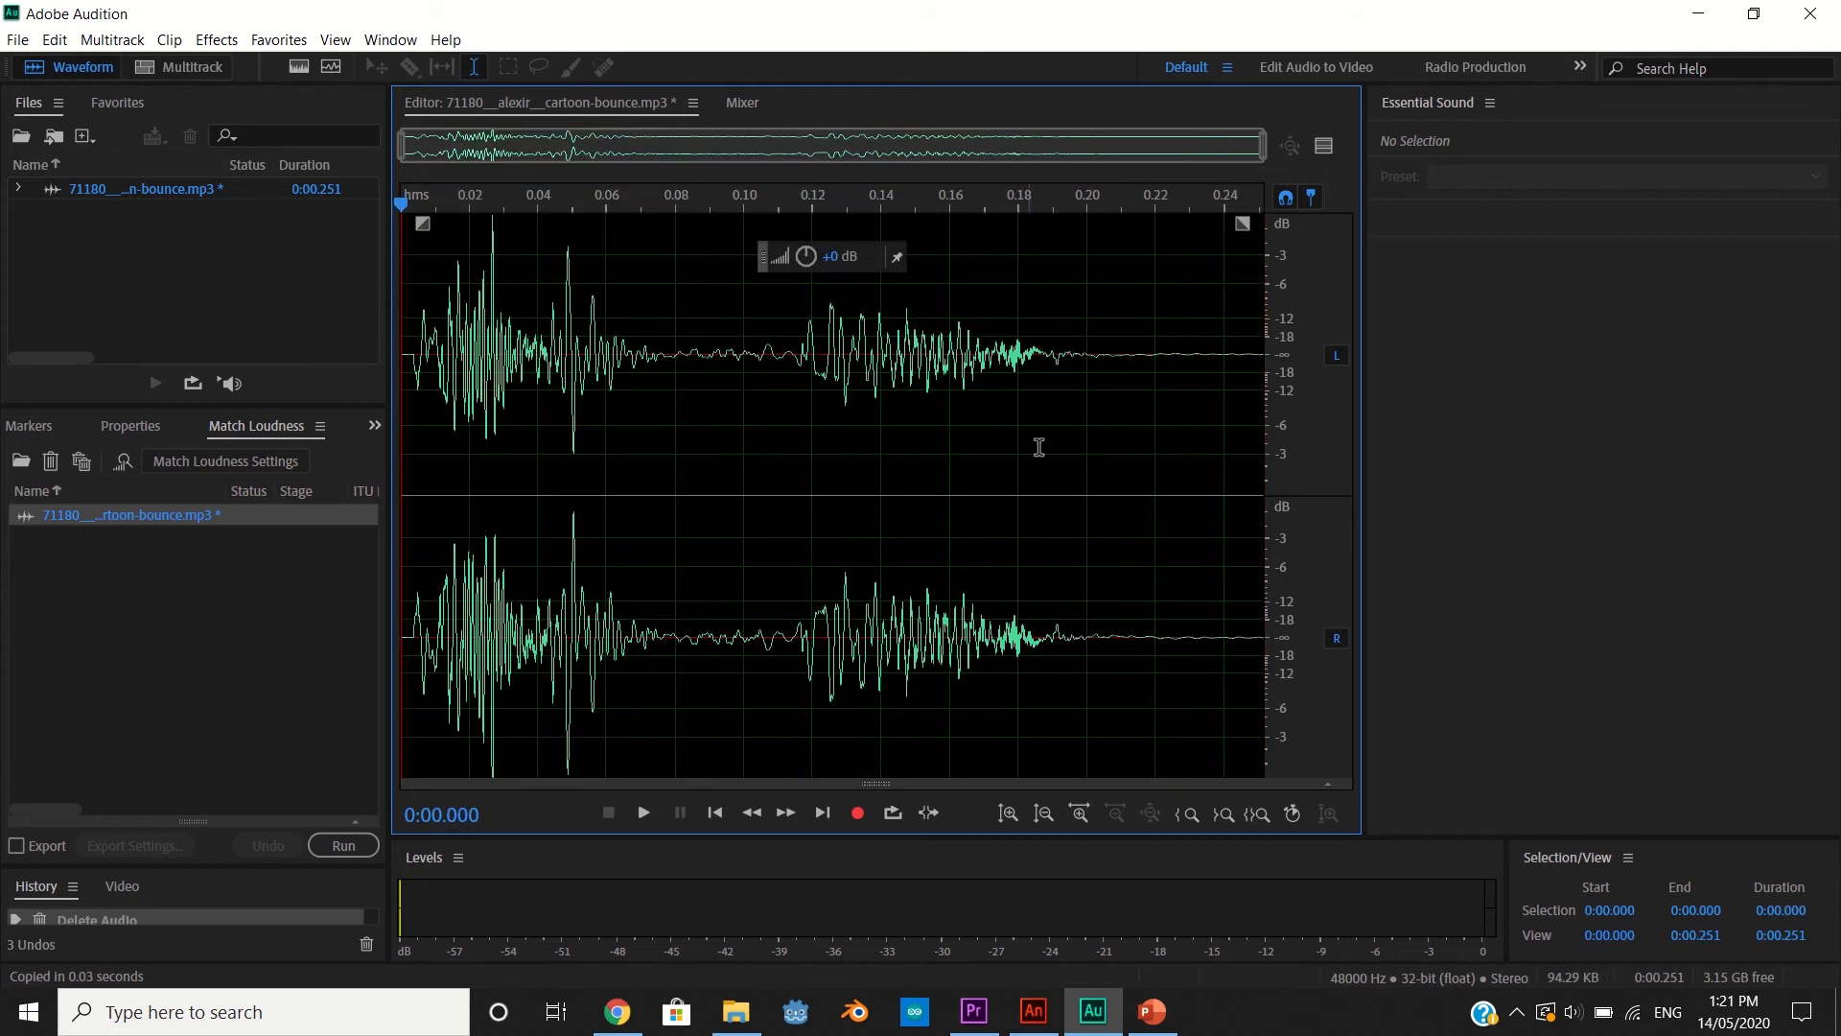
# Examine the export formats for the trimmed clip, including Wave PCM, and cancel the export dialog
pyautogui.click(18, 39)
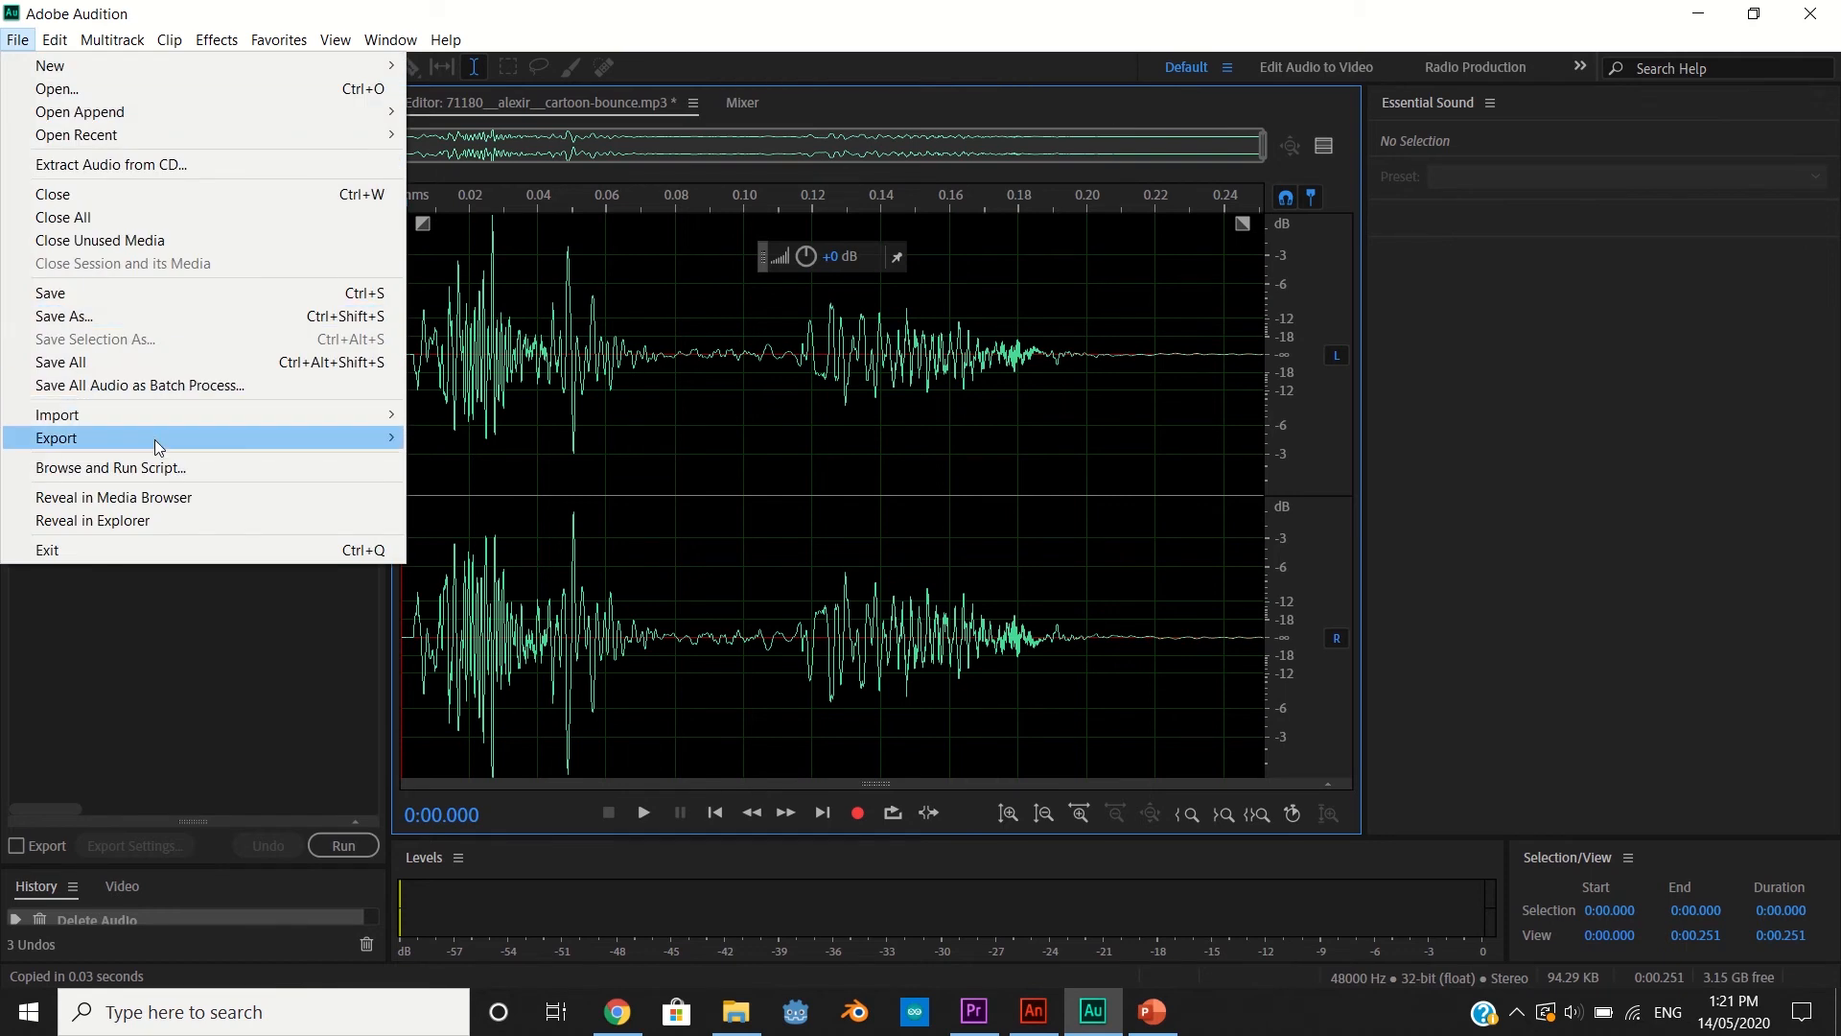
pyautogui.moveTo(318, 437)
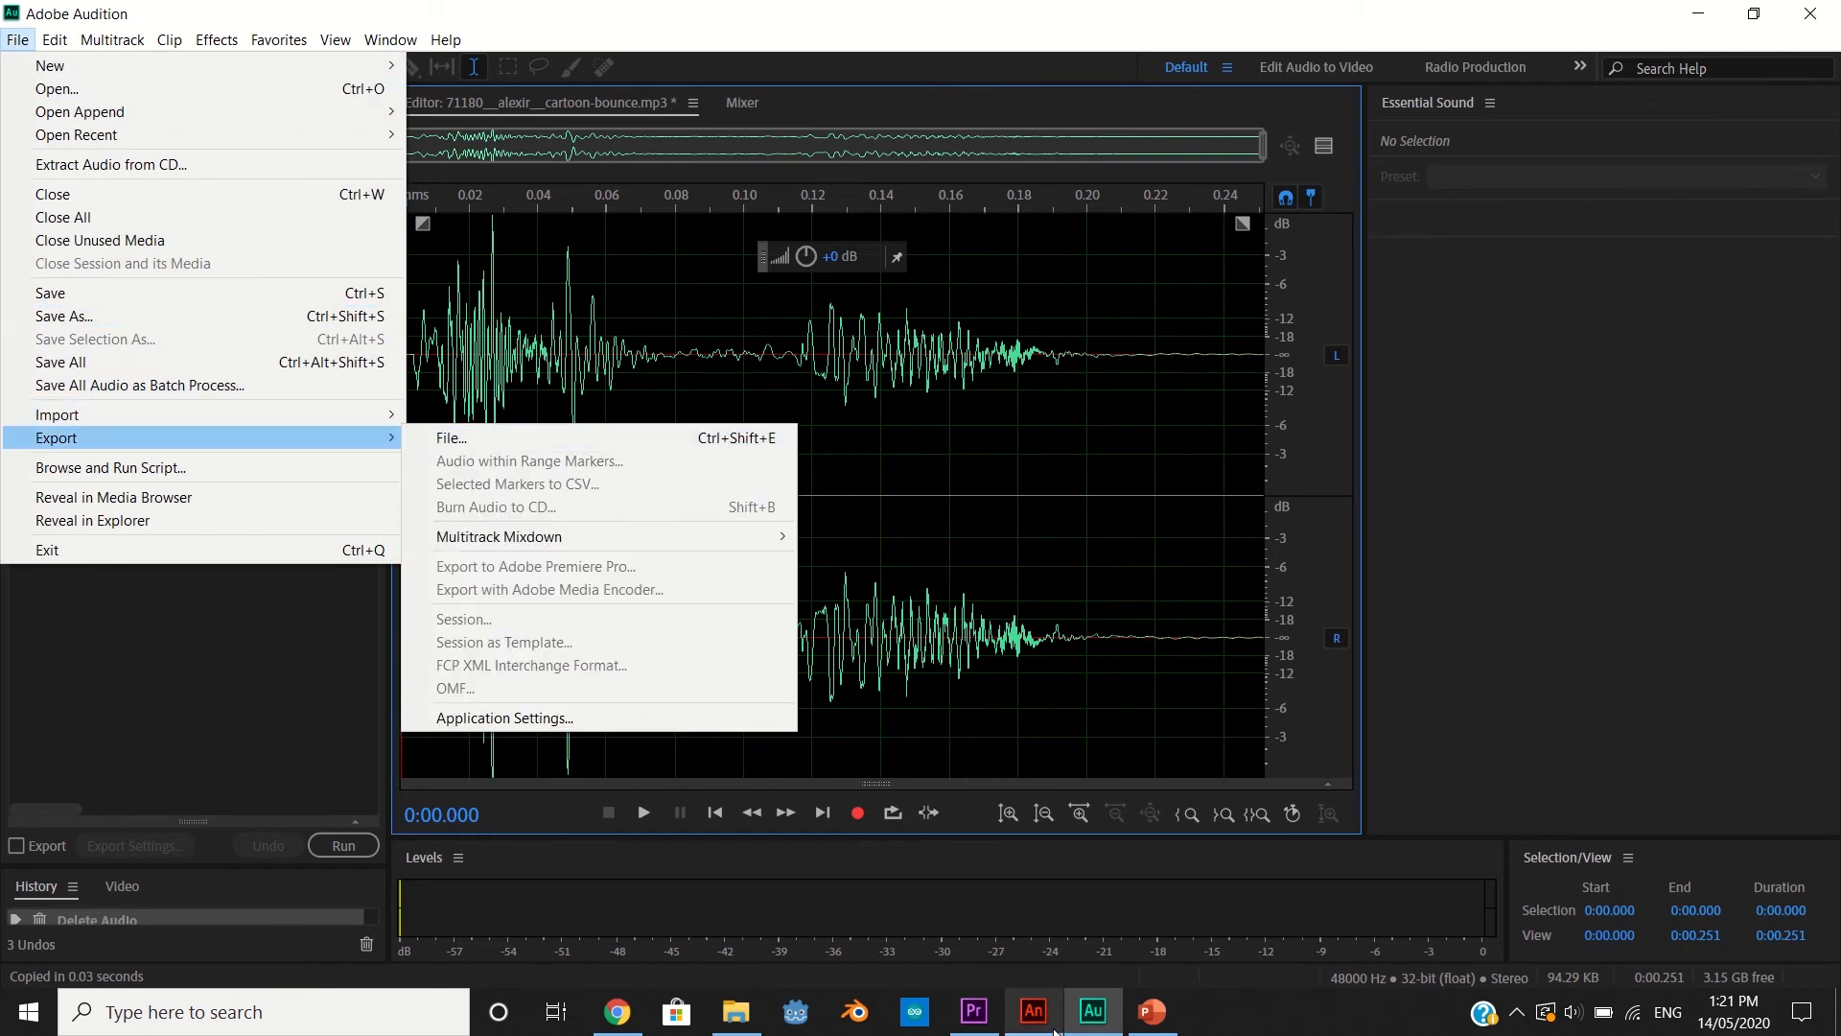
pyautogui.moveTo(1057, 1031)
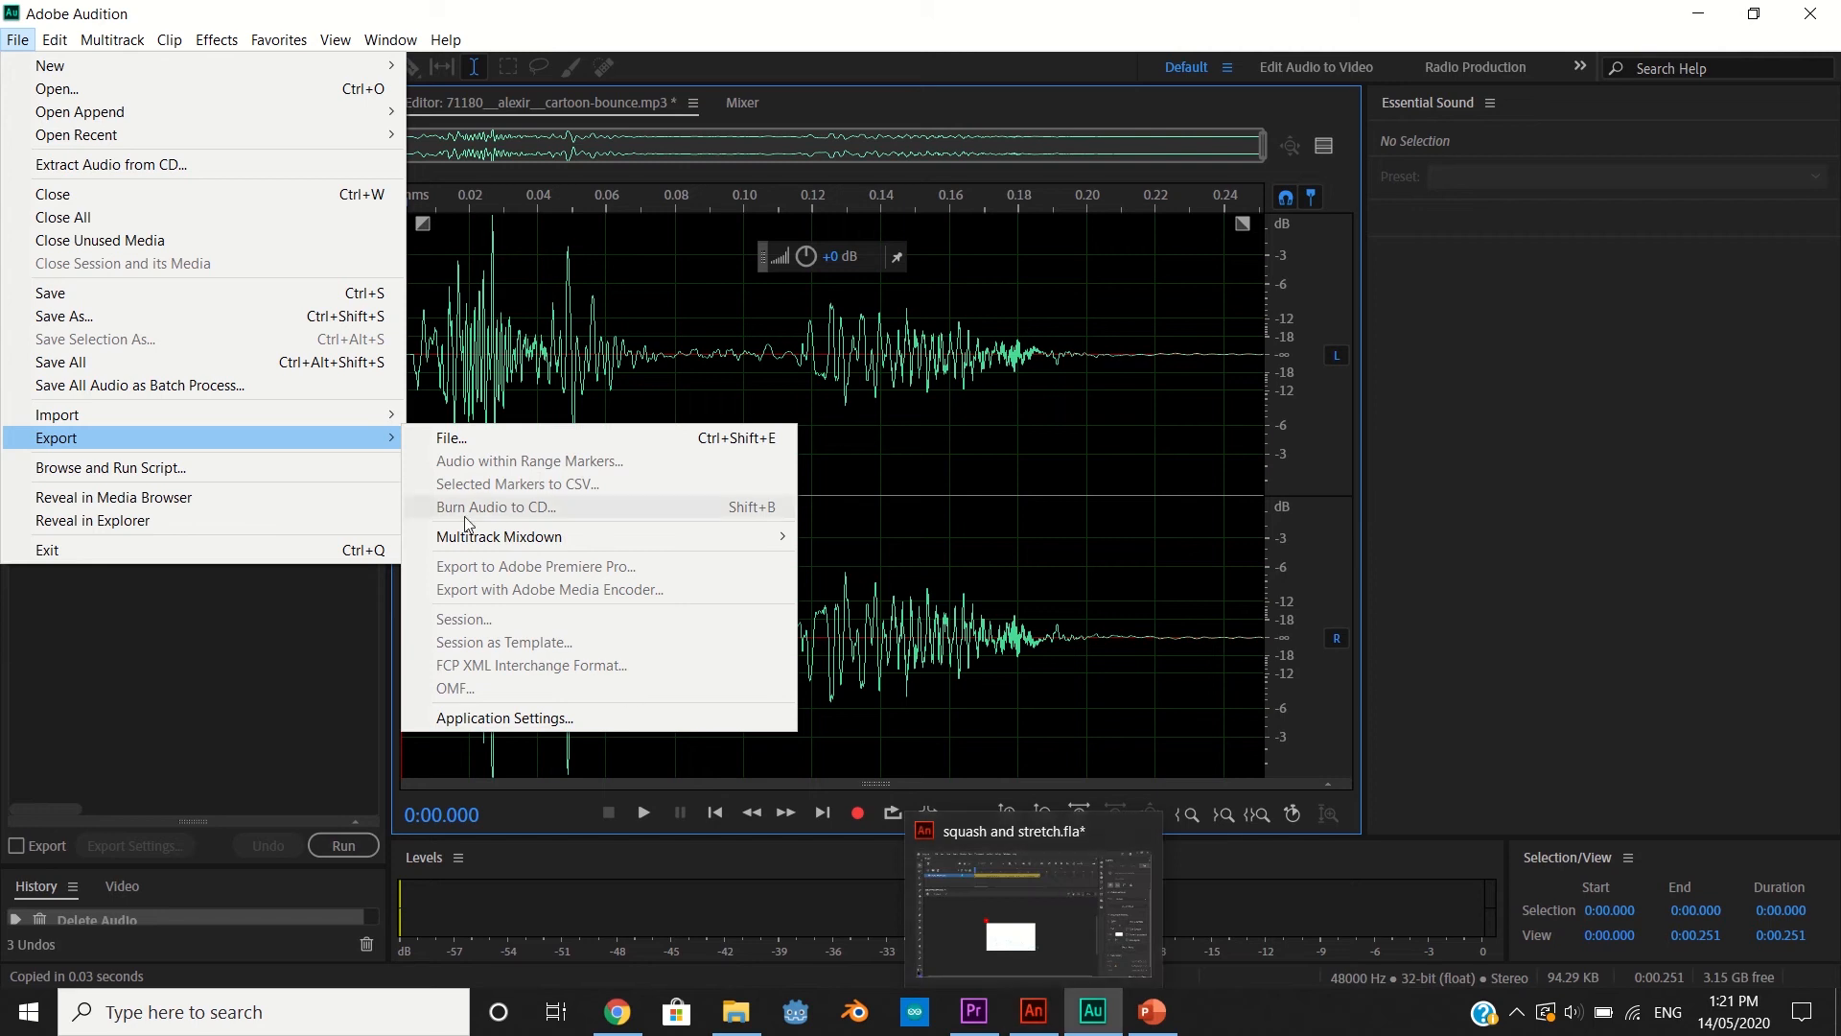
pyautogui.click(492, 440)
pyautogui.click(981, 437)
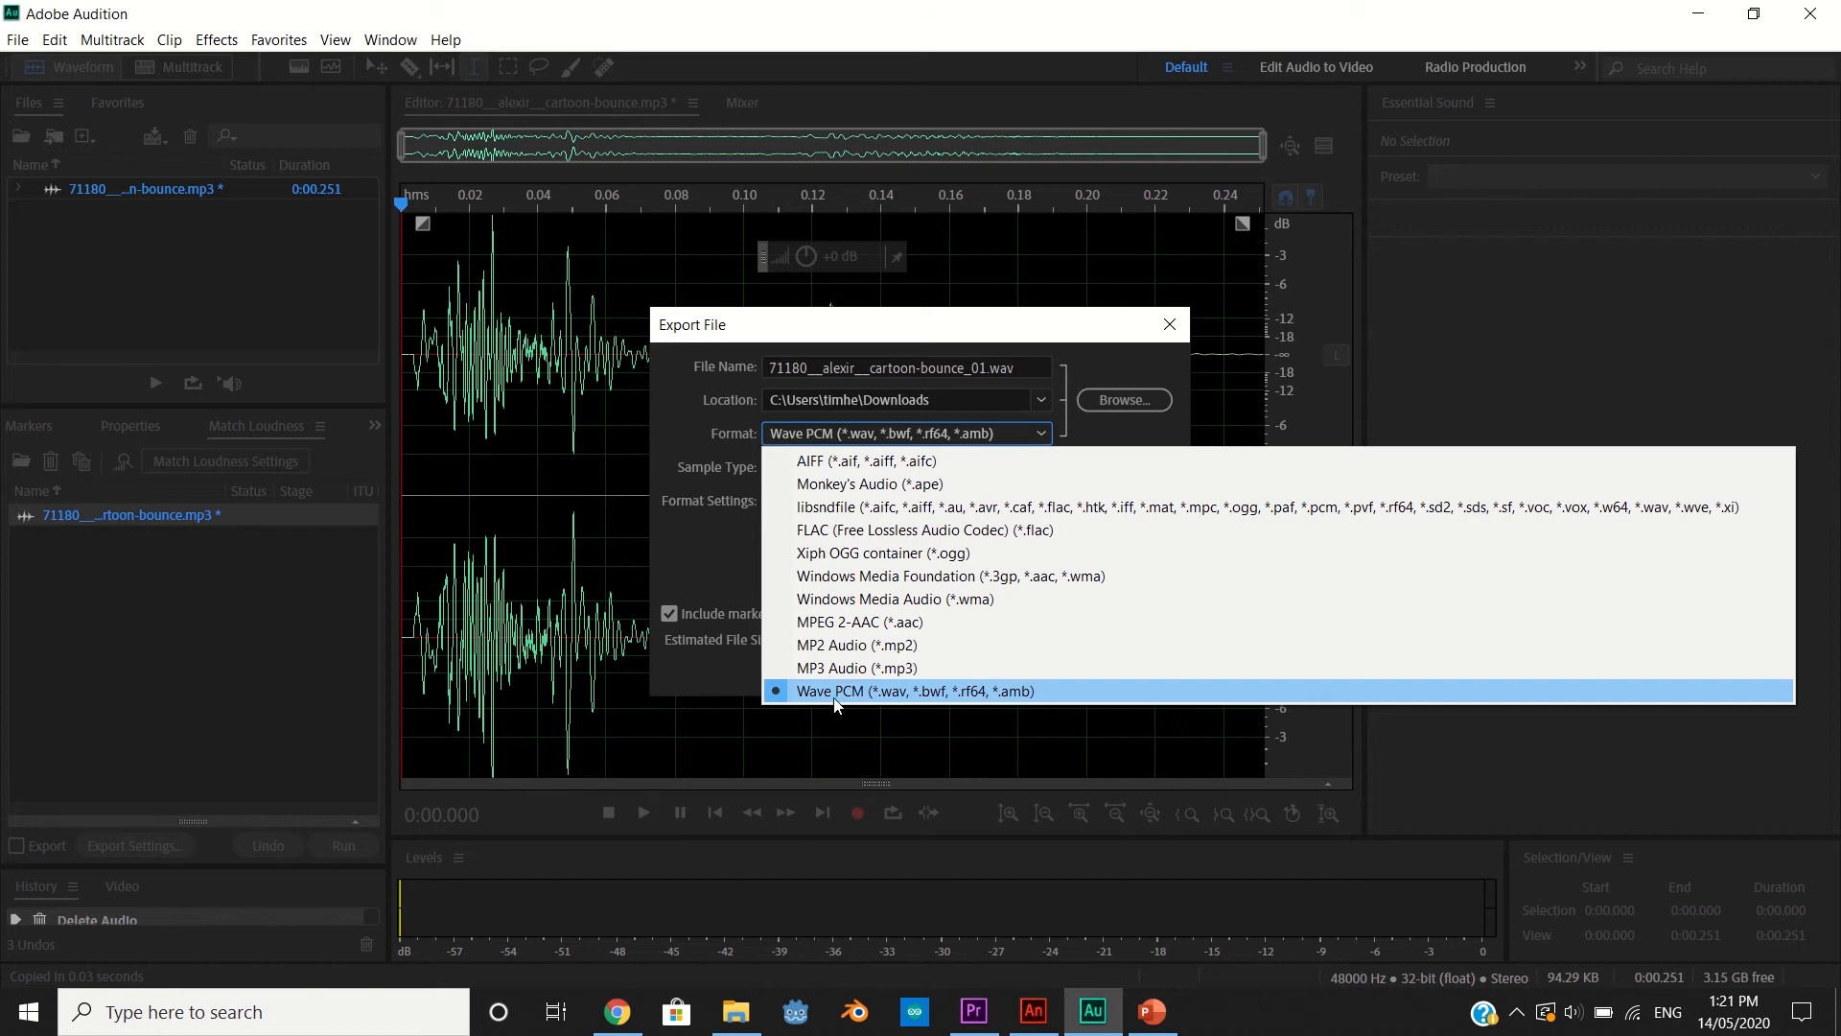
pyautogui.click(690, 511)
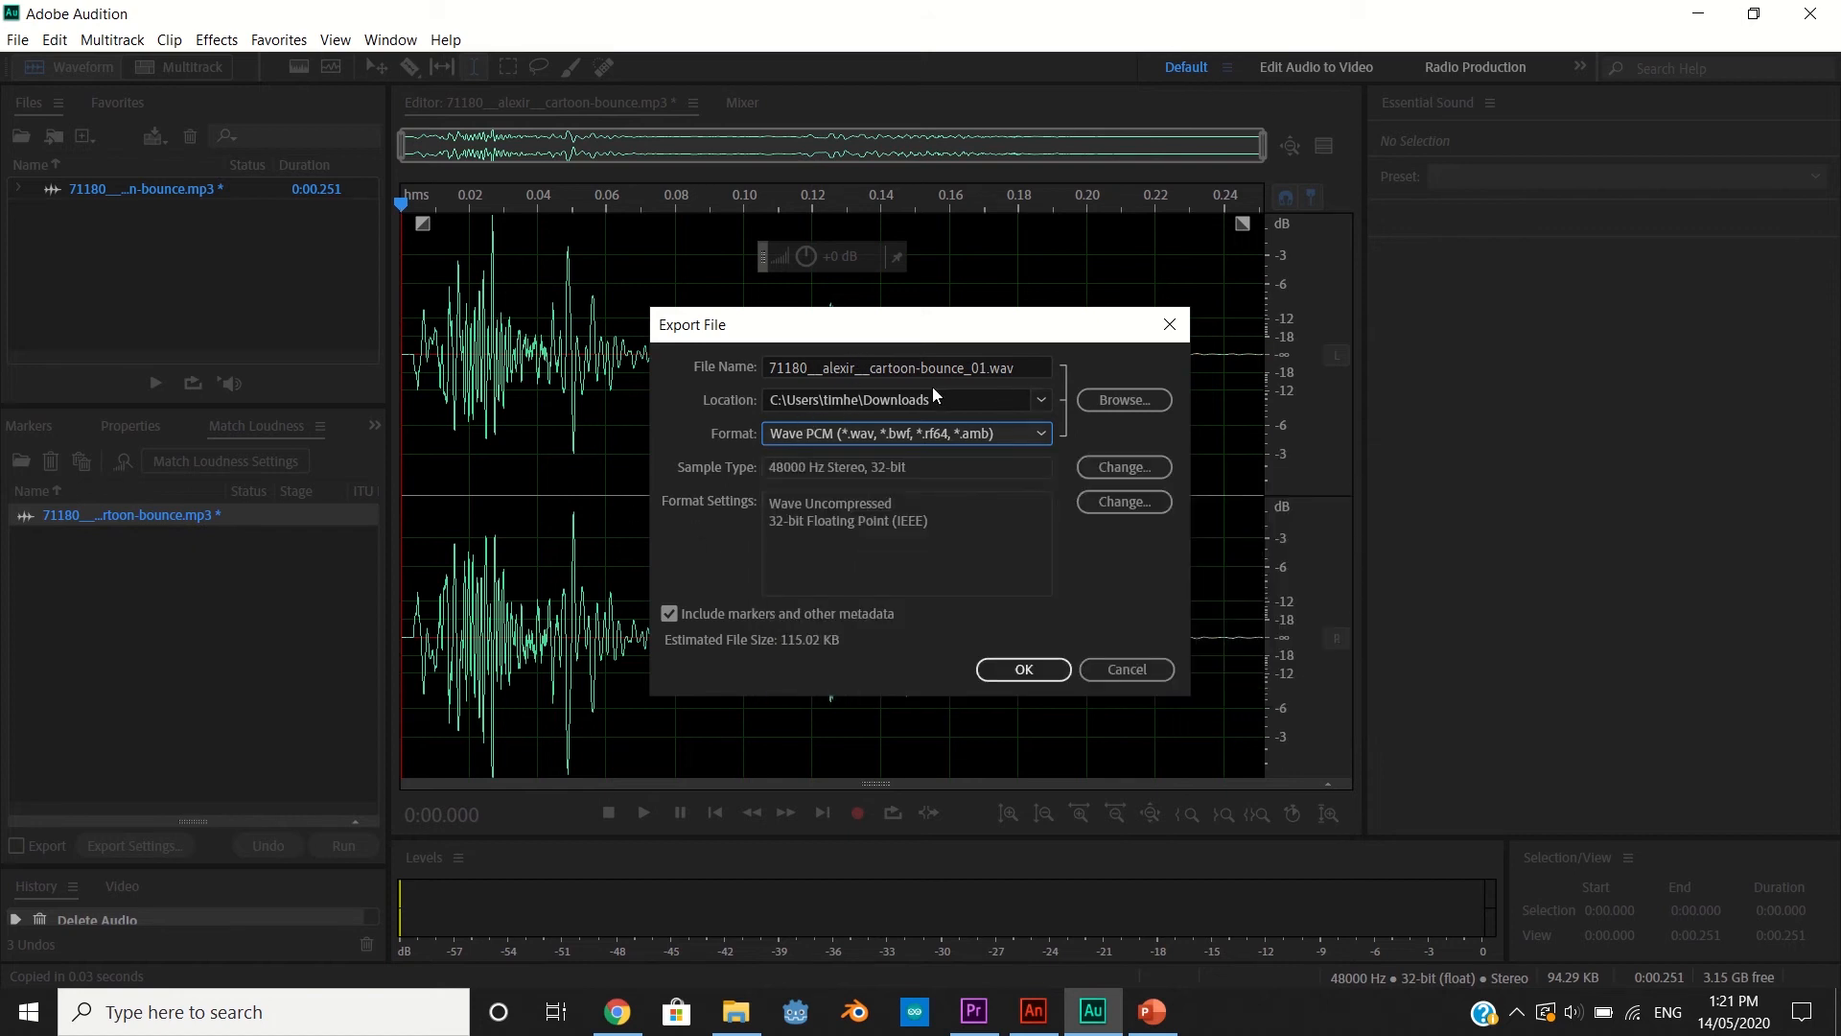
pyautogui.click(1115, 677)
# Switch to Animate and check the contents of the squash and stretch.fla library
pyautogui.click(1034, 1009)
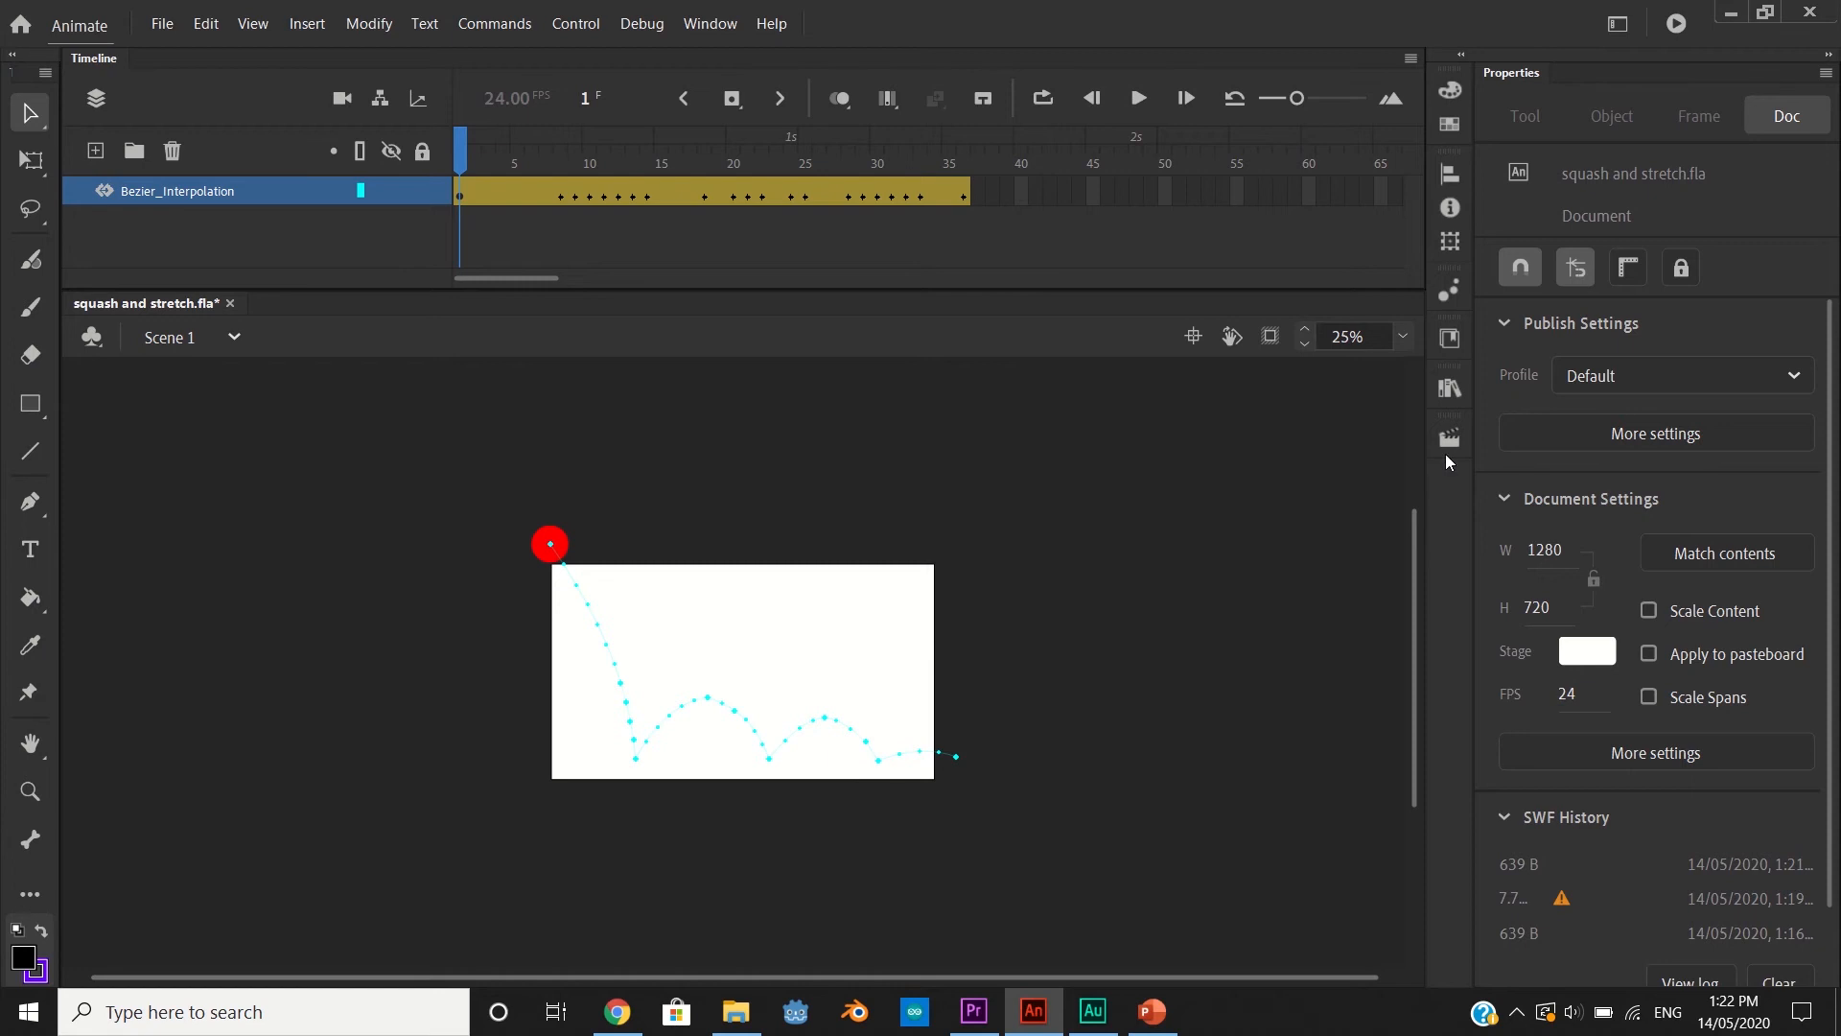
pyautogui.click(1448, 391)
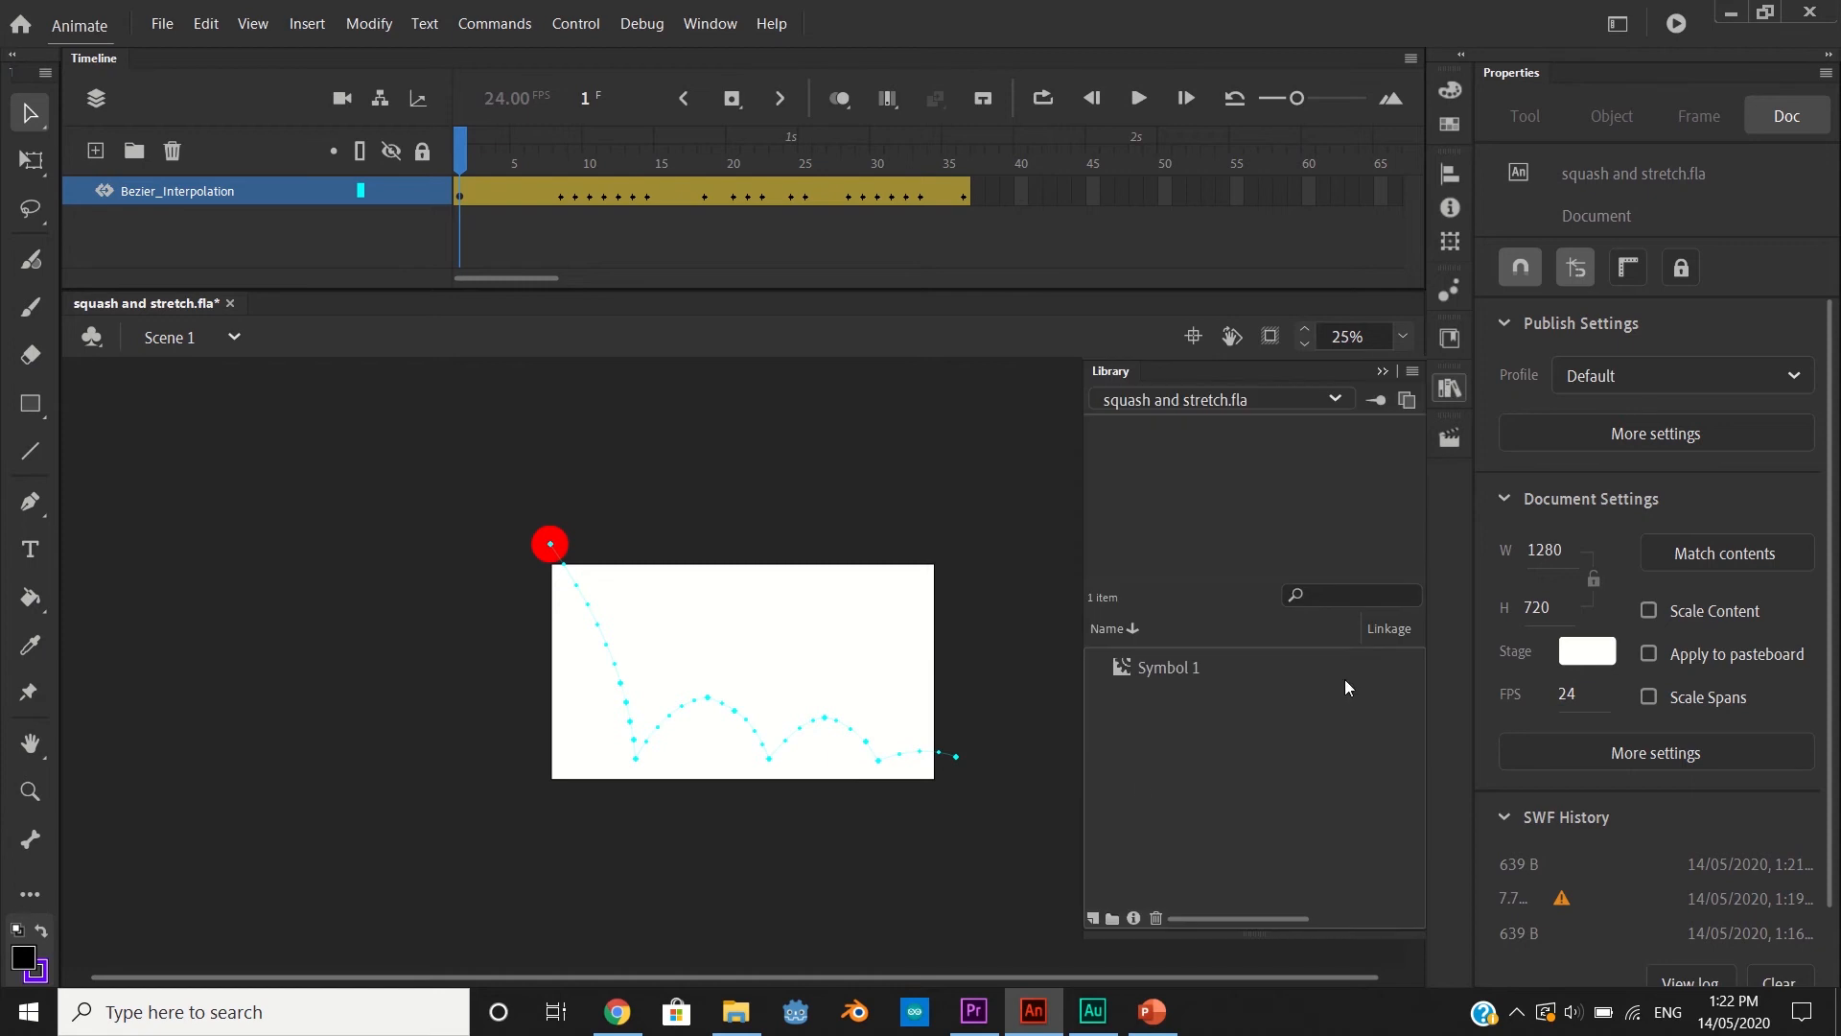
pyautogui.click(1460, 385)
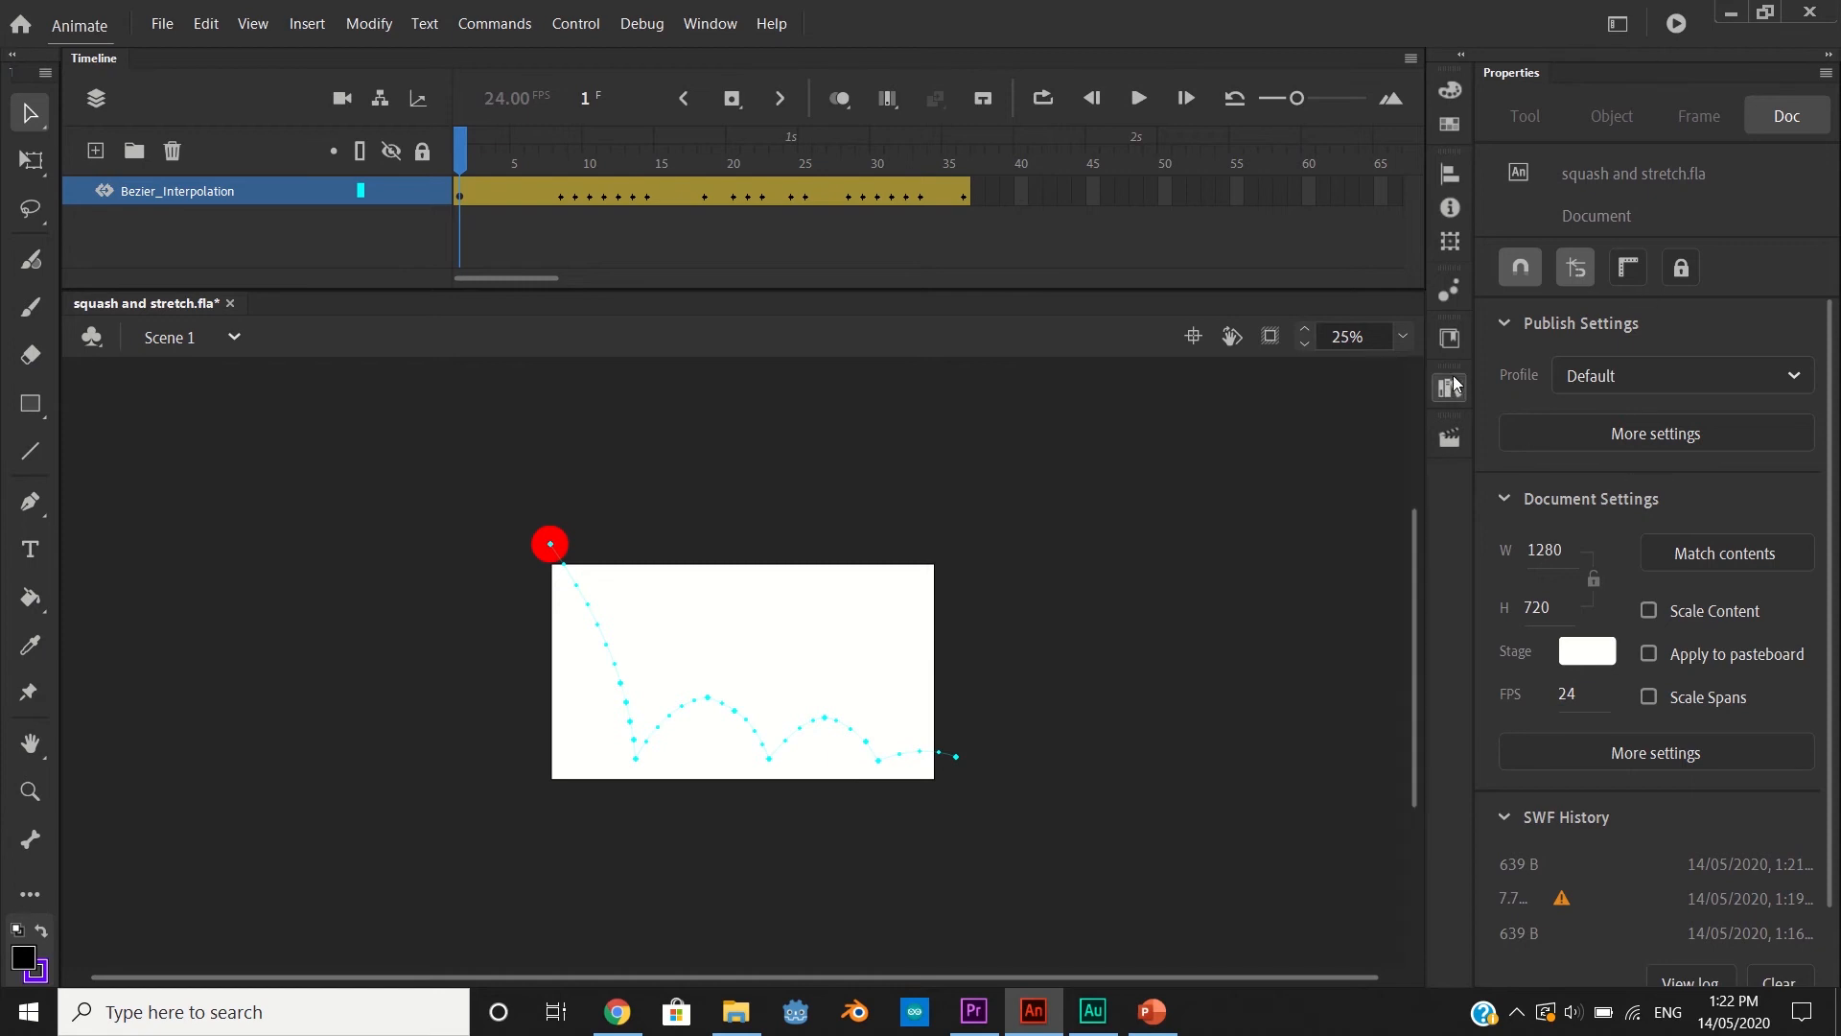
# Import the bouncingballsound WAV file from Downloads into the library and check it there
pyautogui.click(165, 23)
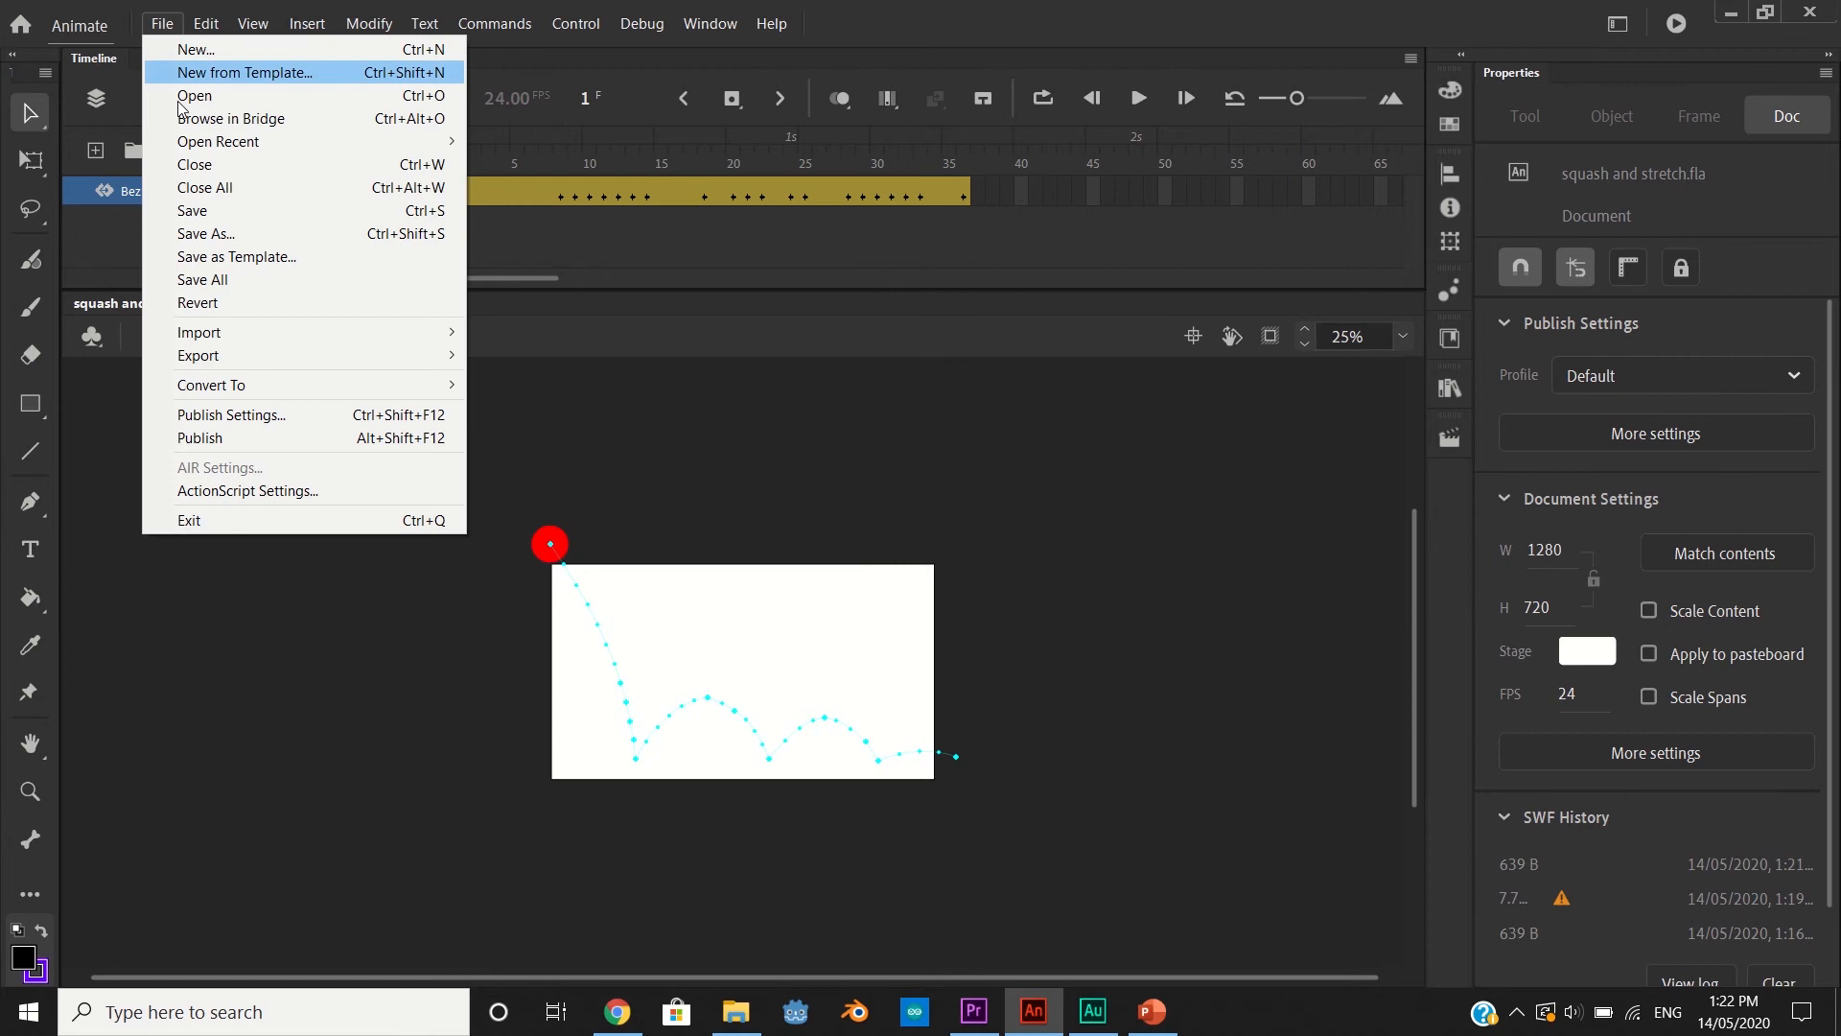
pyautogui.moveTo(276, 334)
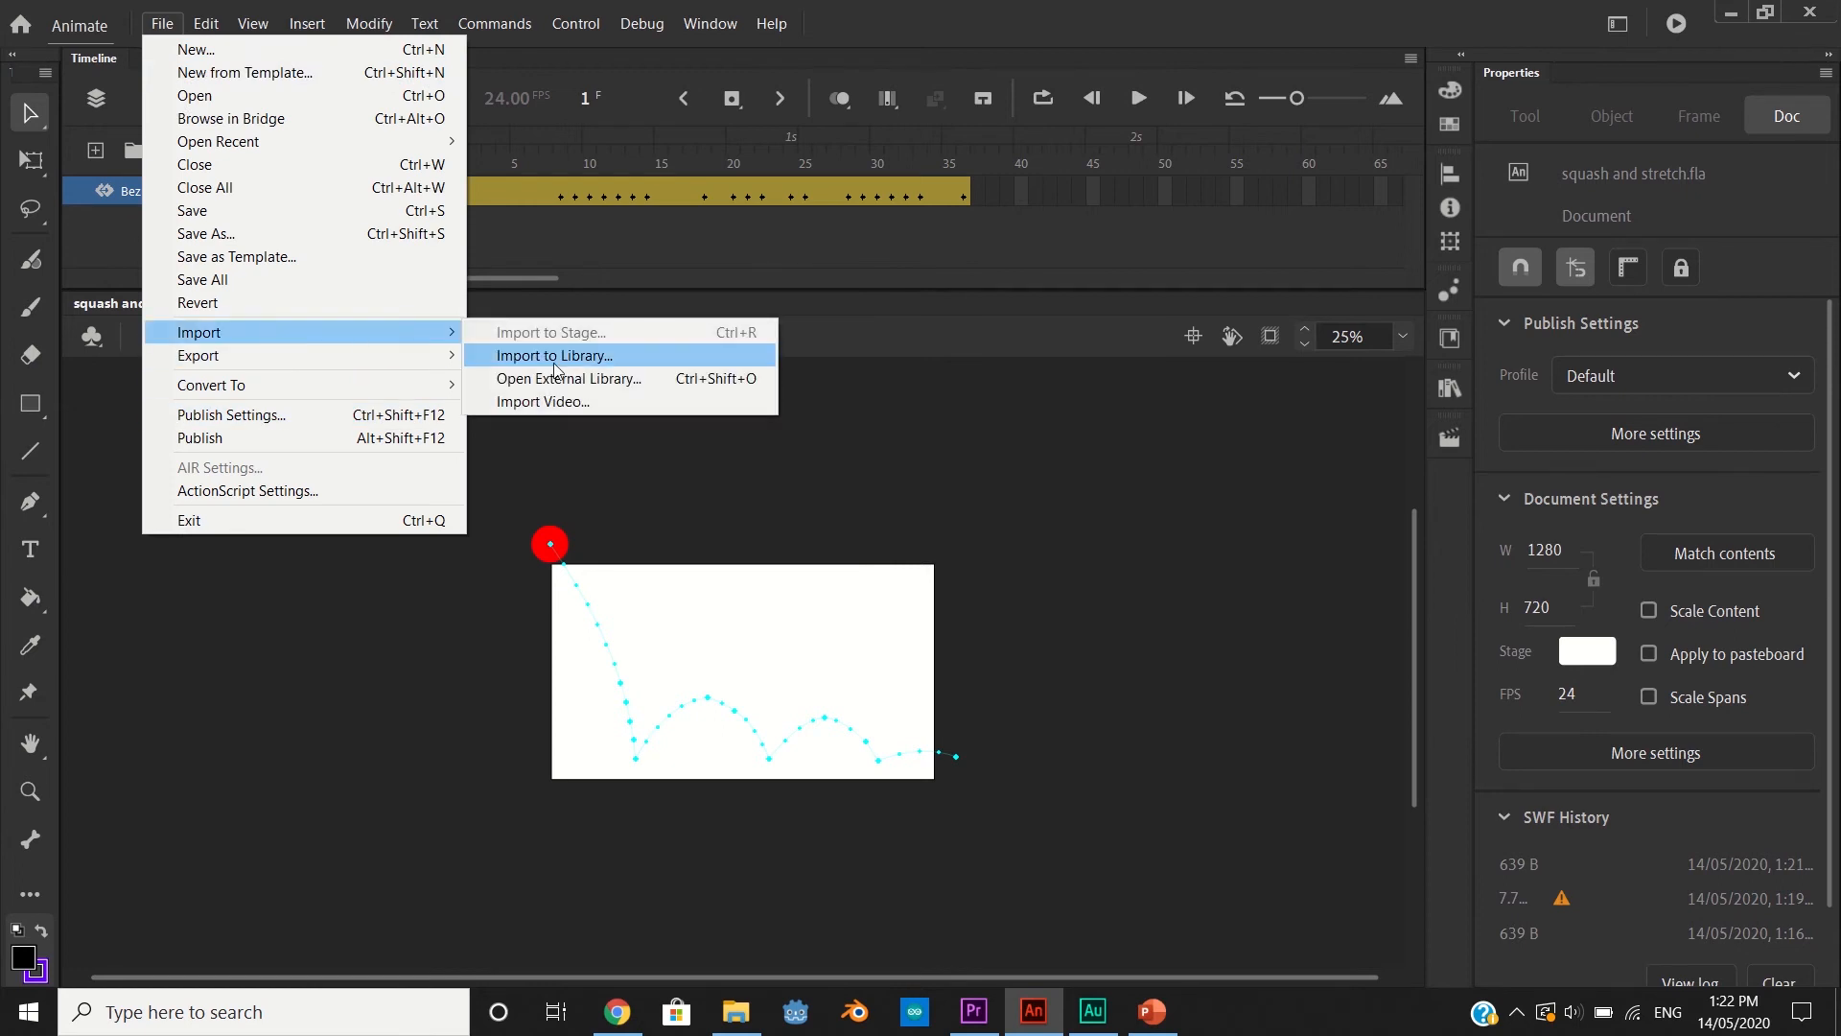
pyautogui.click(555, 358)
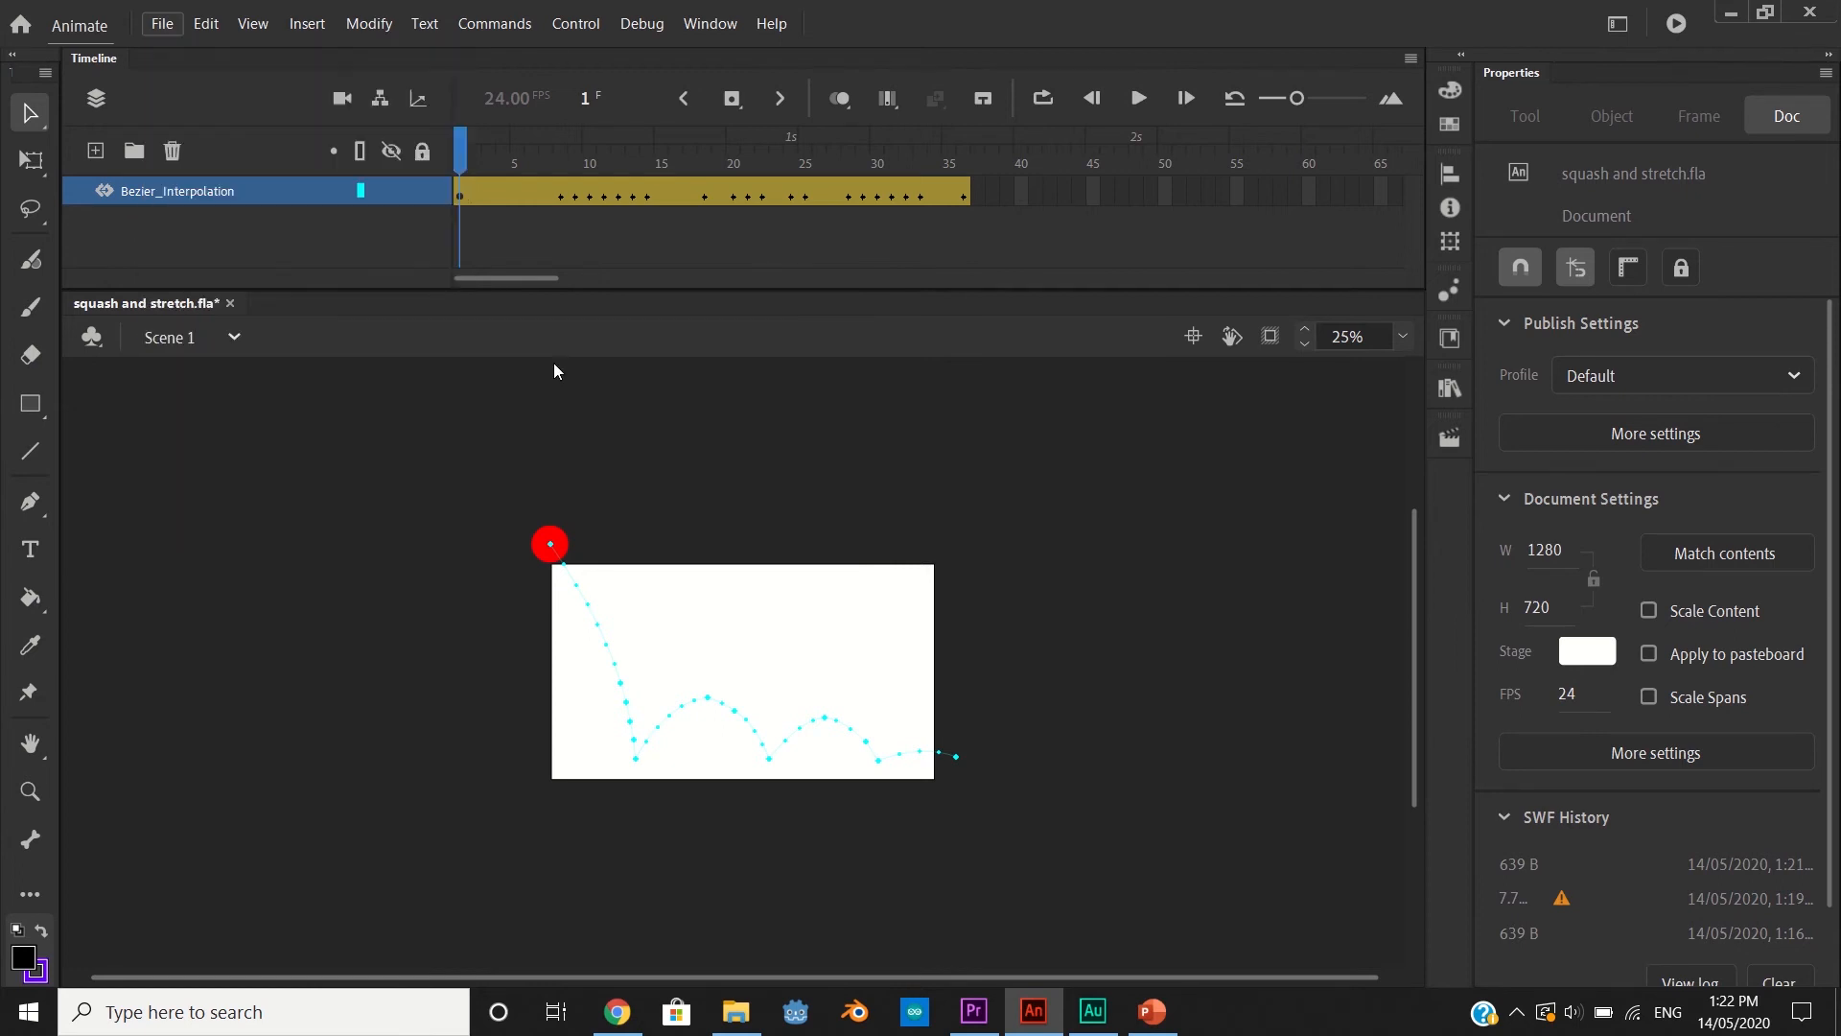
pyautogui.click(264, 203)
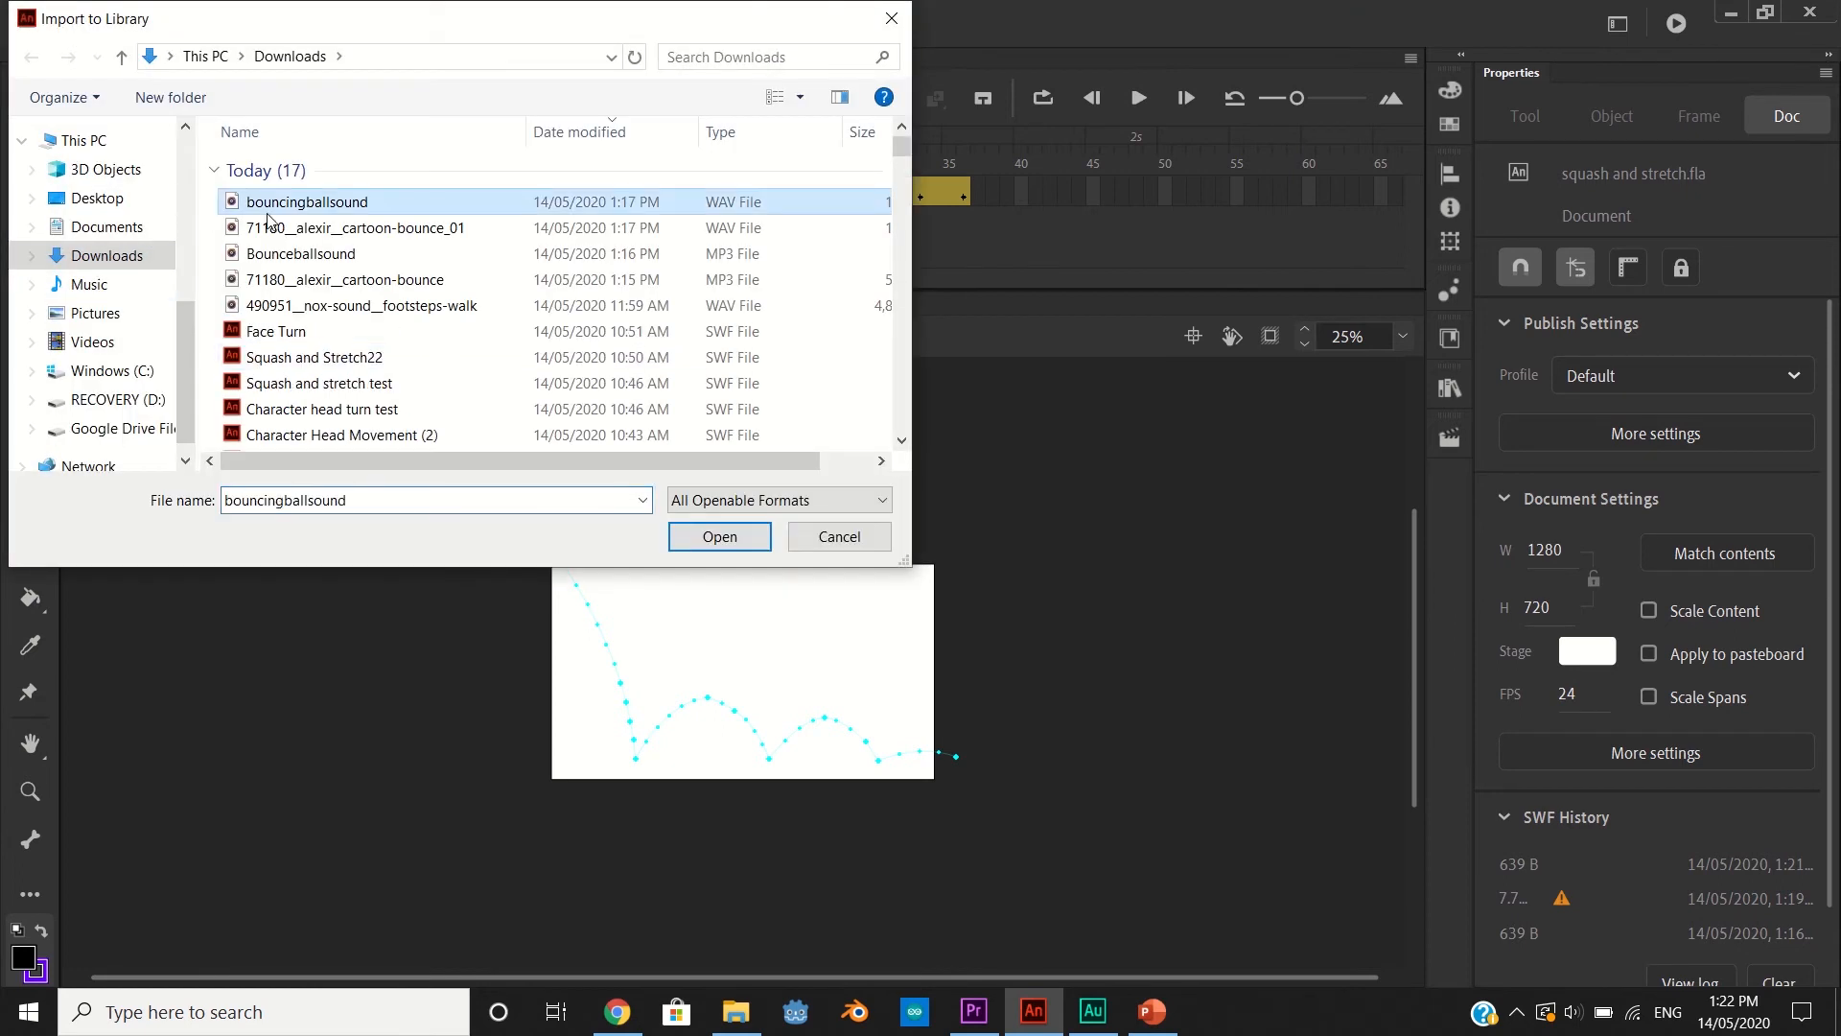
pyautogui.click(724, 539)
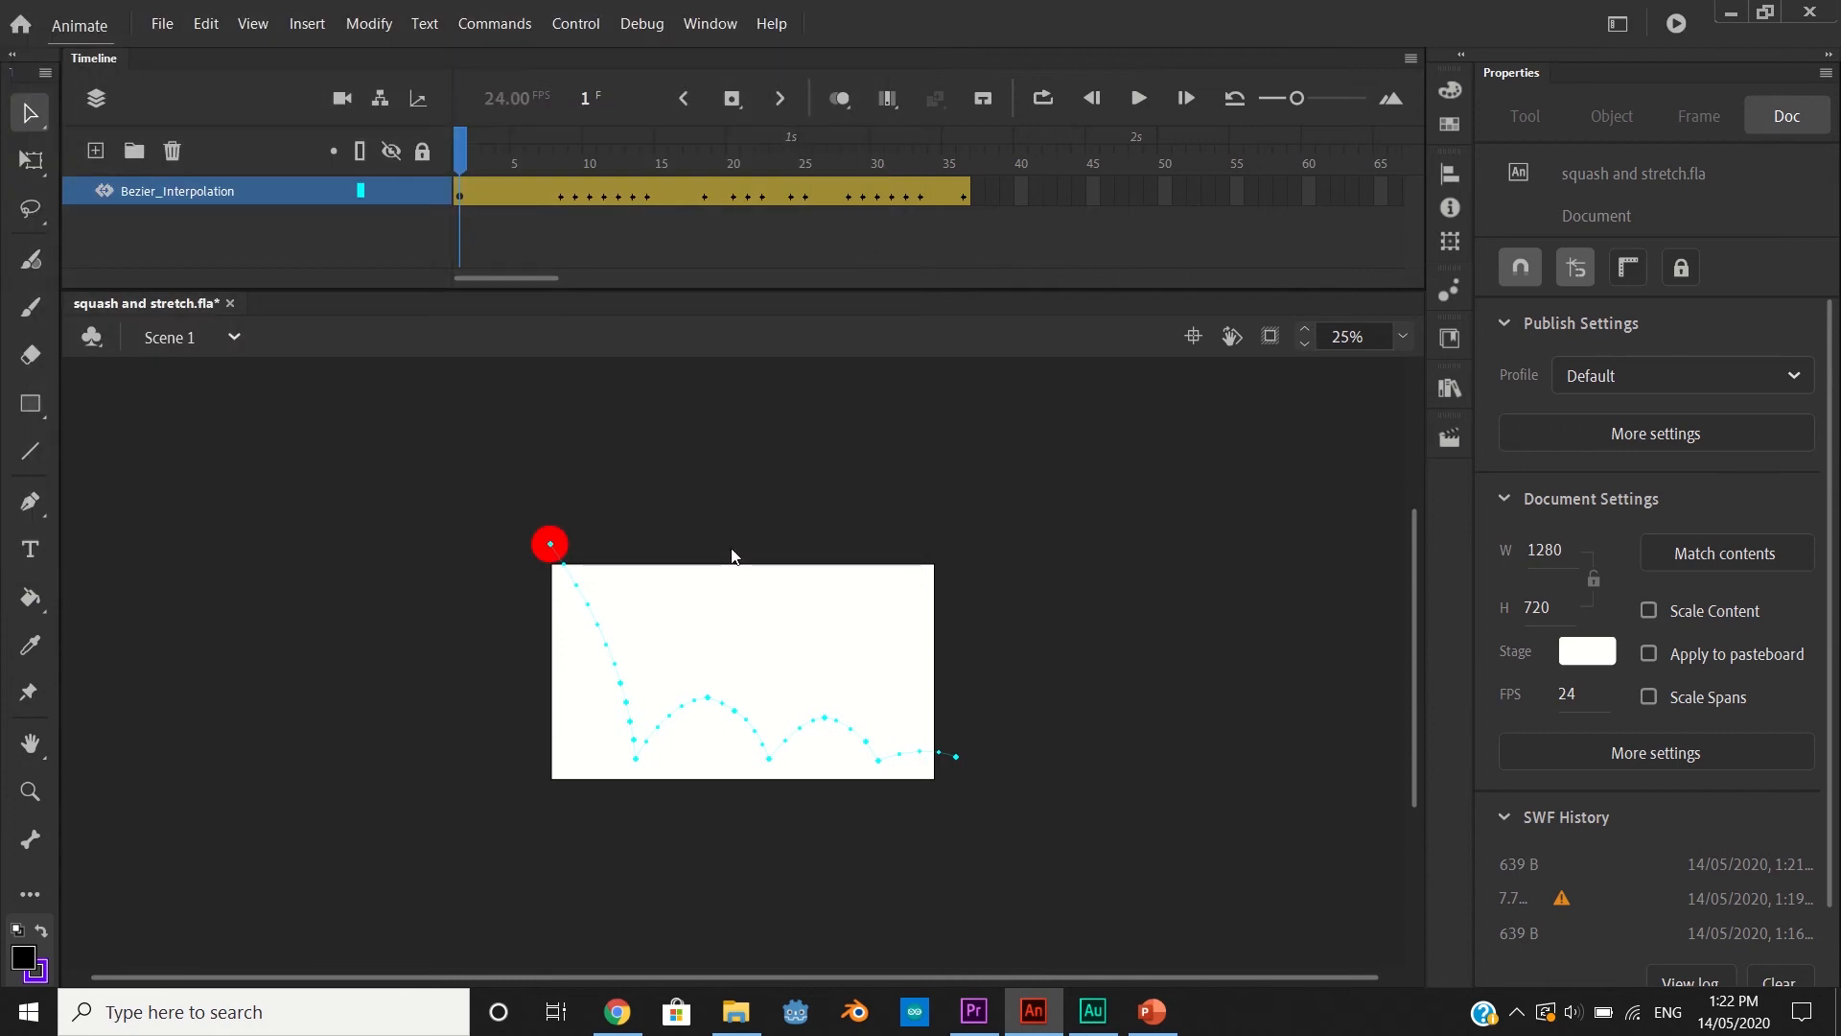
pyautogui.click(1441, 391)
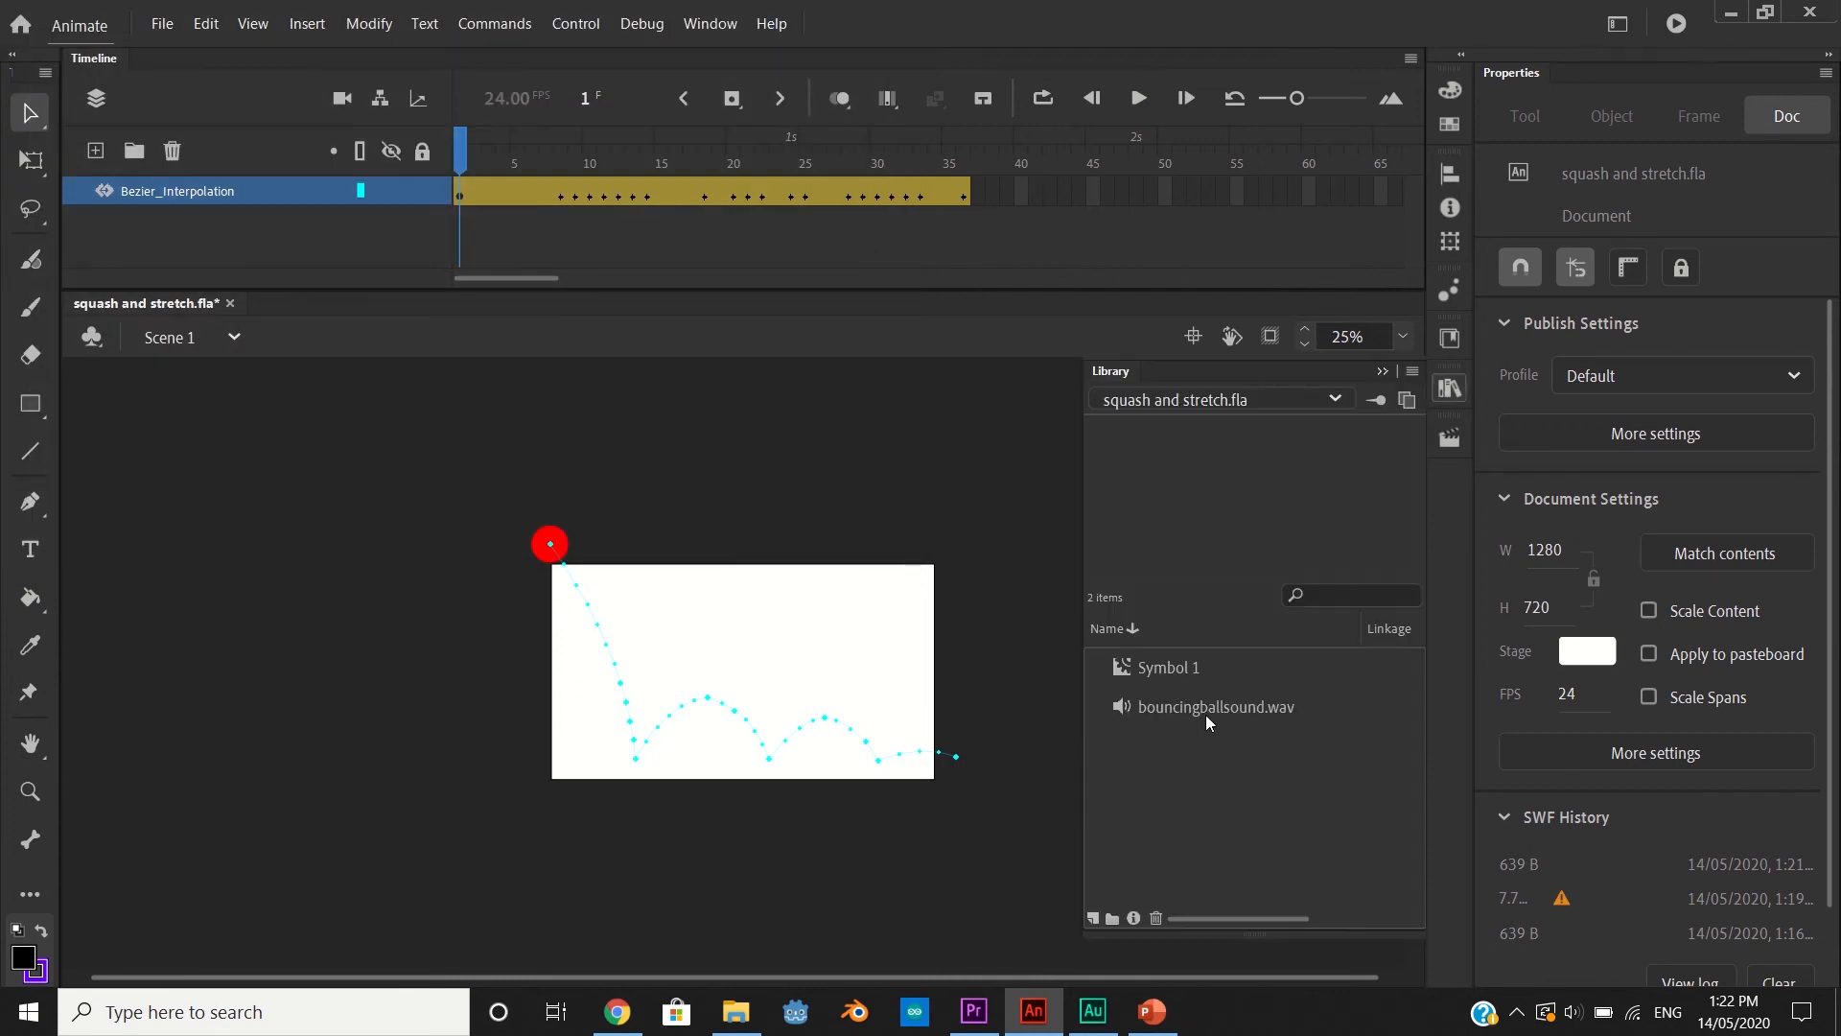
pyautogui.click(1455, 393)
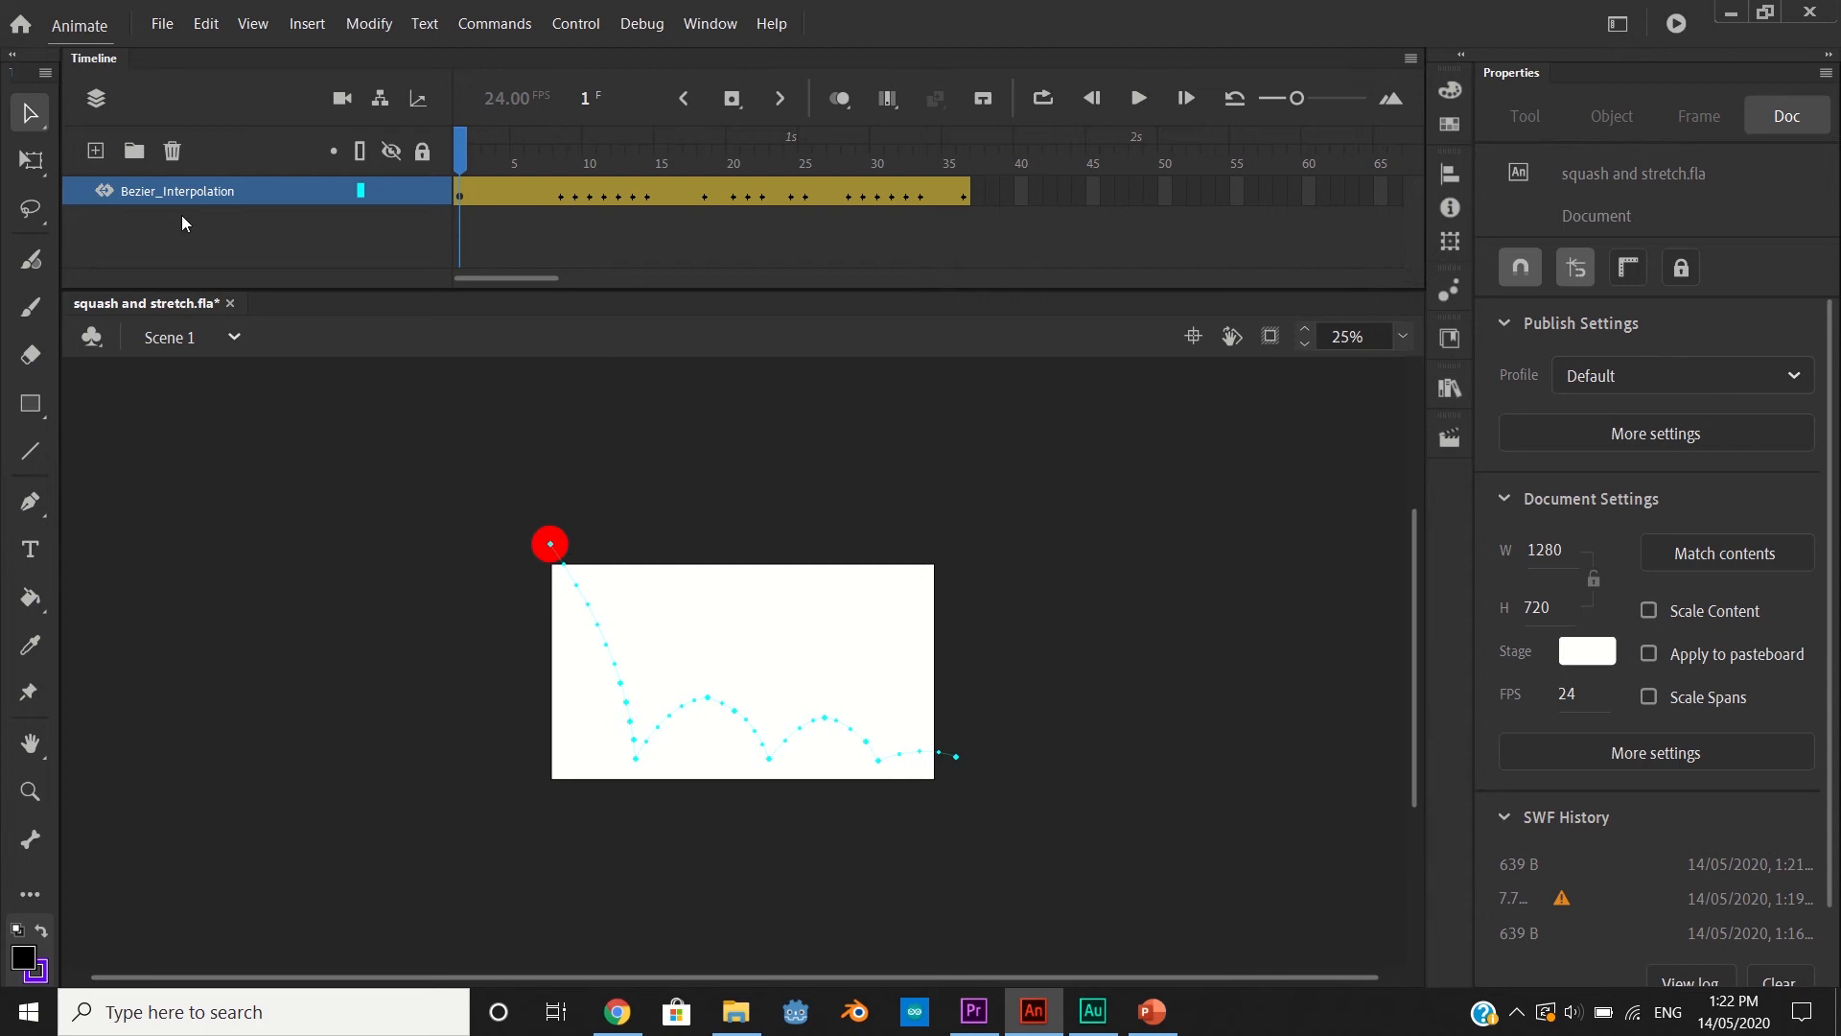
# Add a new layer above Bezier_Interpolation and place bouncingballsound.wav on it from the library
pyautogui.click(95, 151)
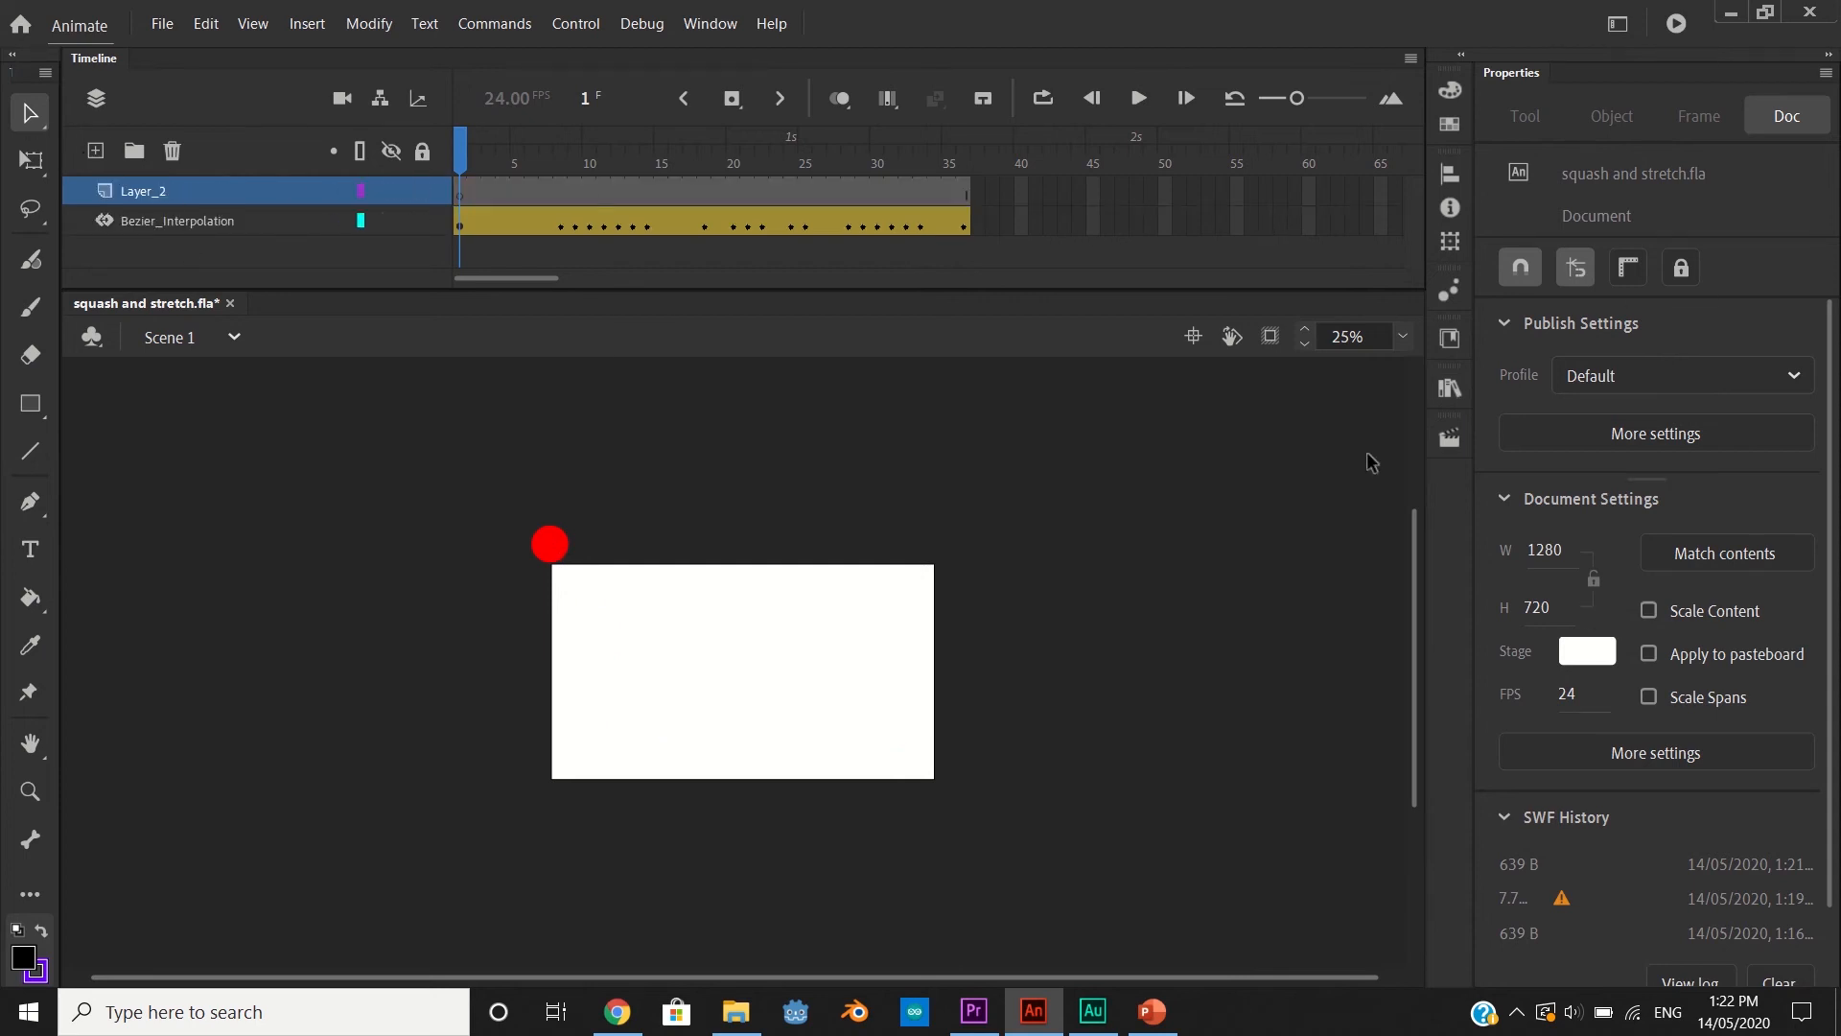
pyautogui.click(1456, 389)
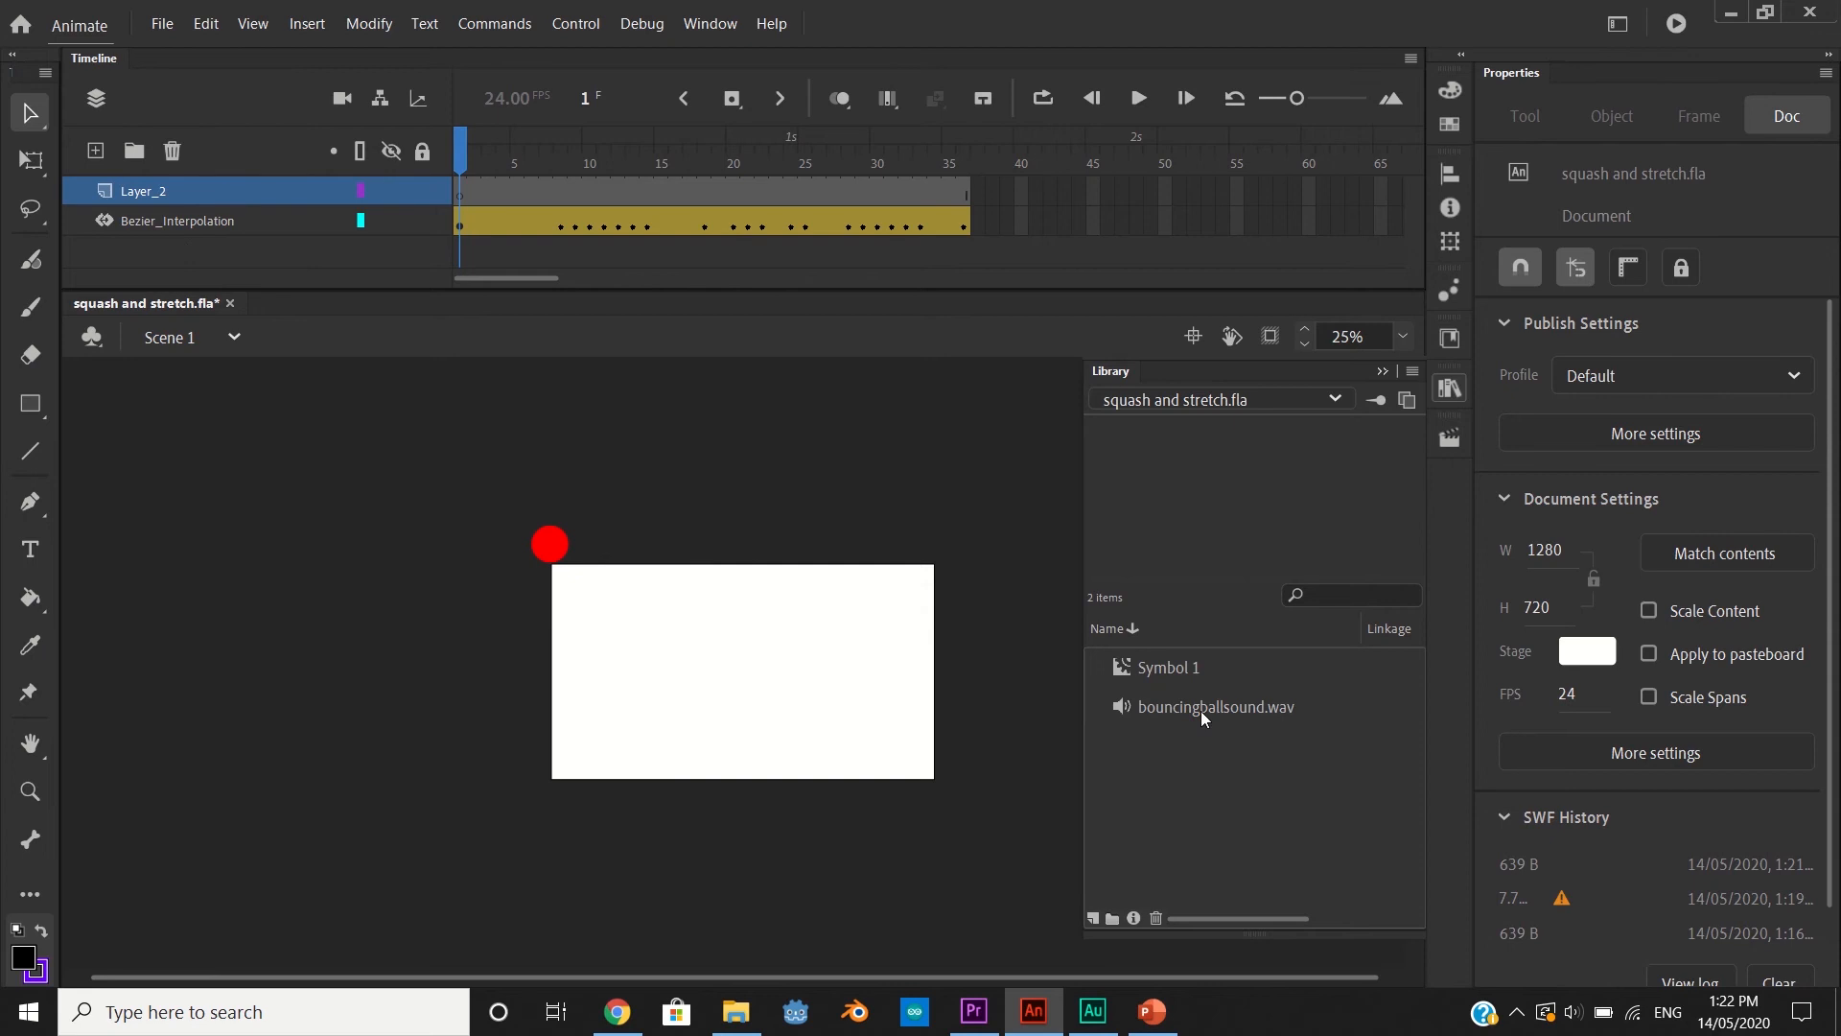
pyautogui.moveTo(1200, 711); pyautogui.dragTo(735, 705)
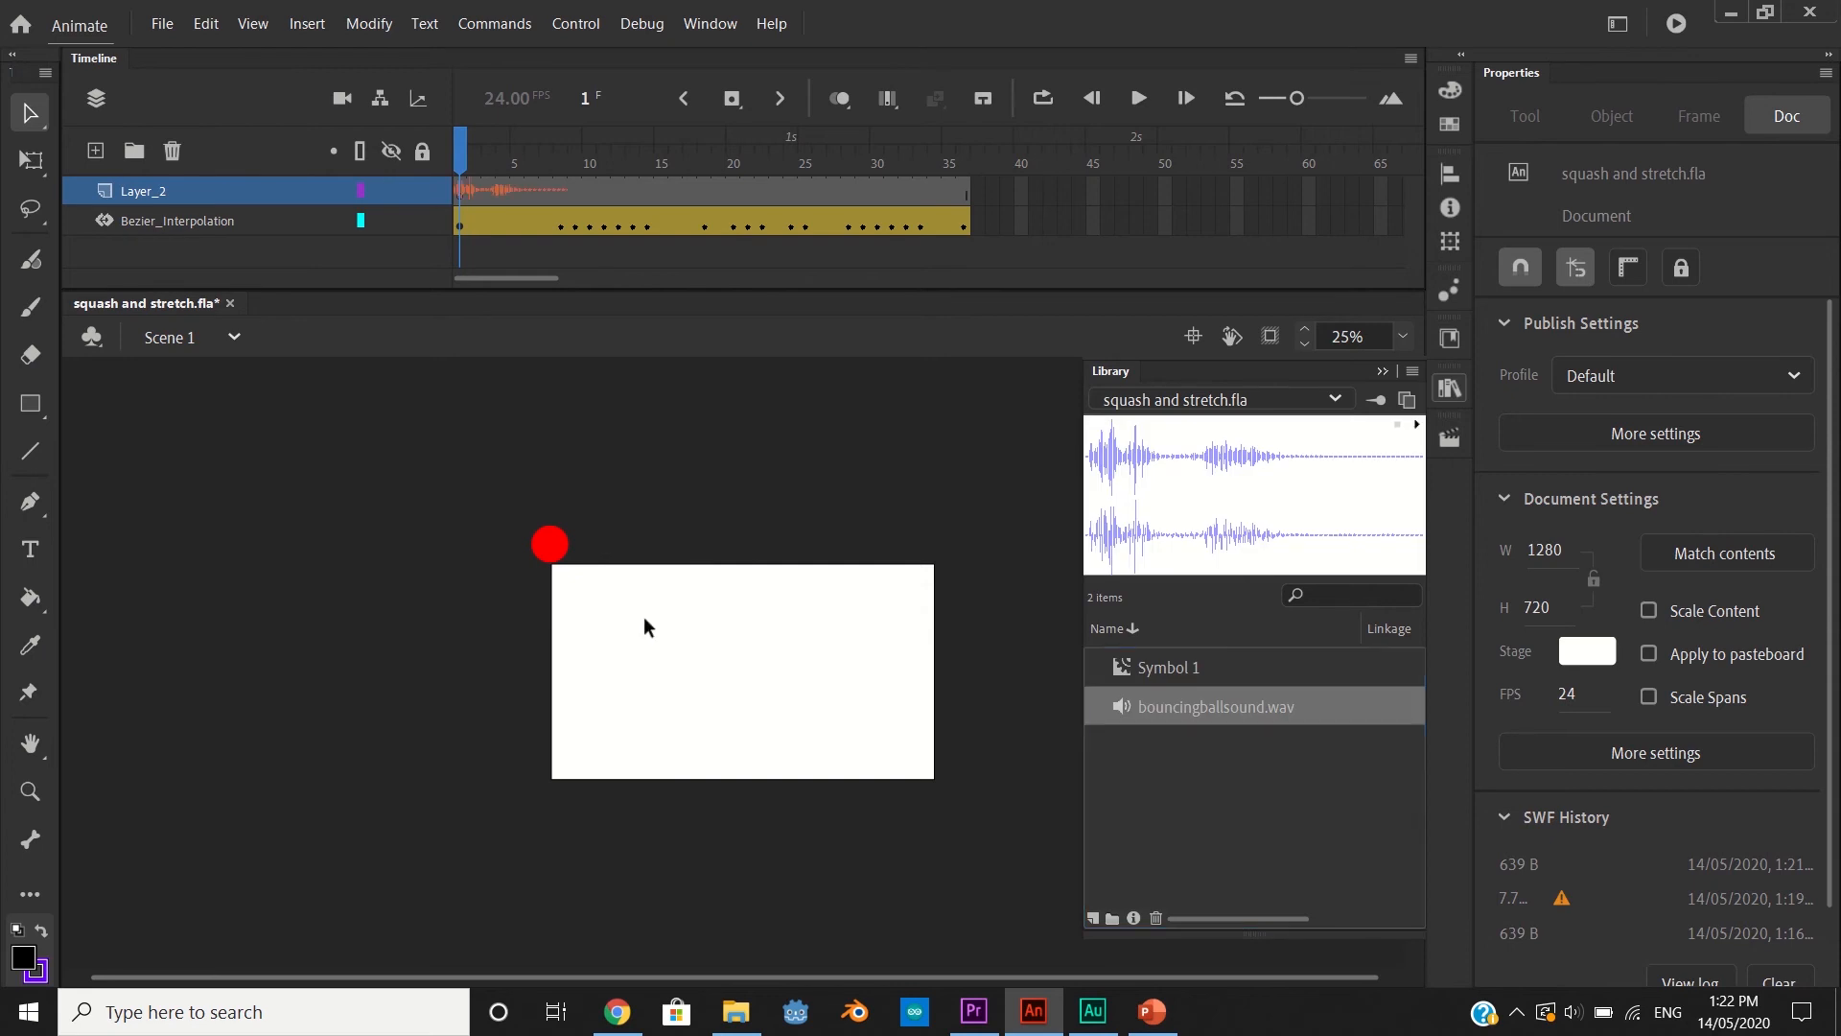
pyautogui.click(767, 478)
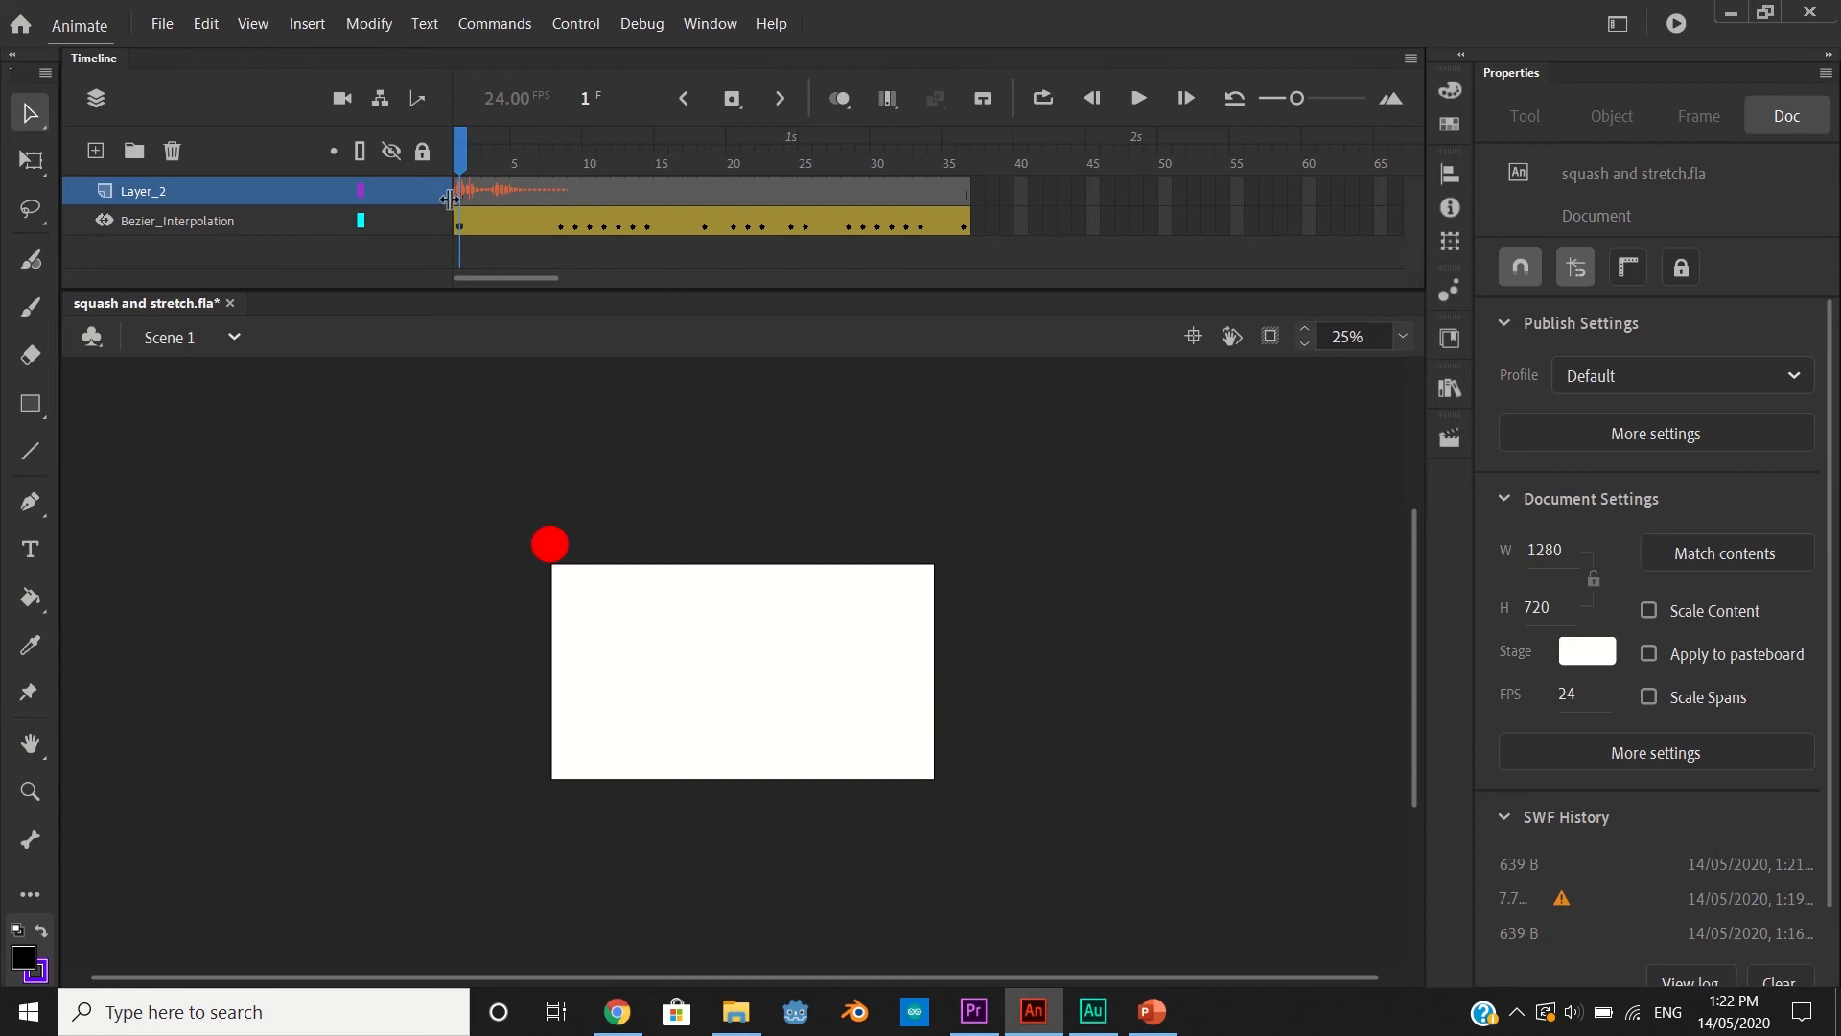
# Move the sound keyframe on the new layer from frame 1 to frame 12, where the ball first hits the ground
pyautogui.click(456, 195)
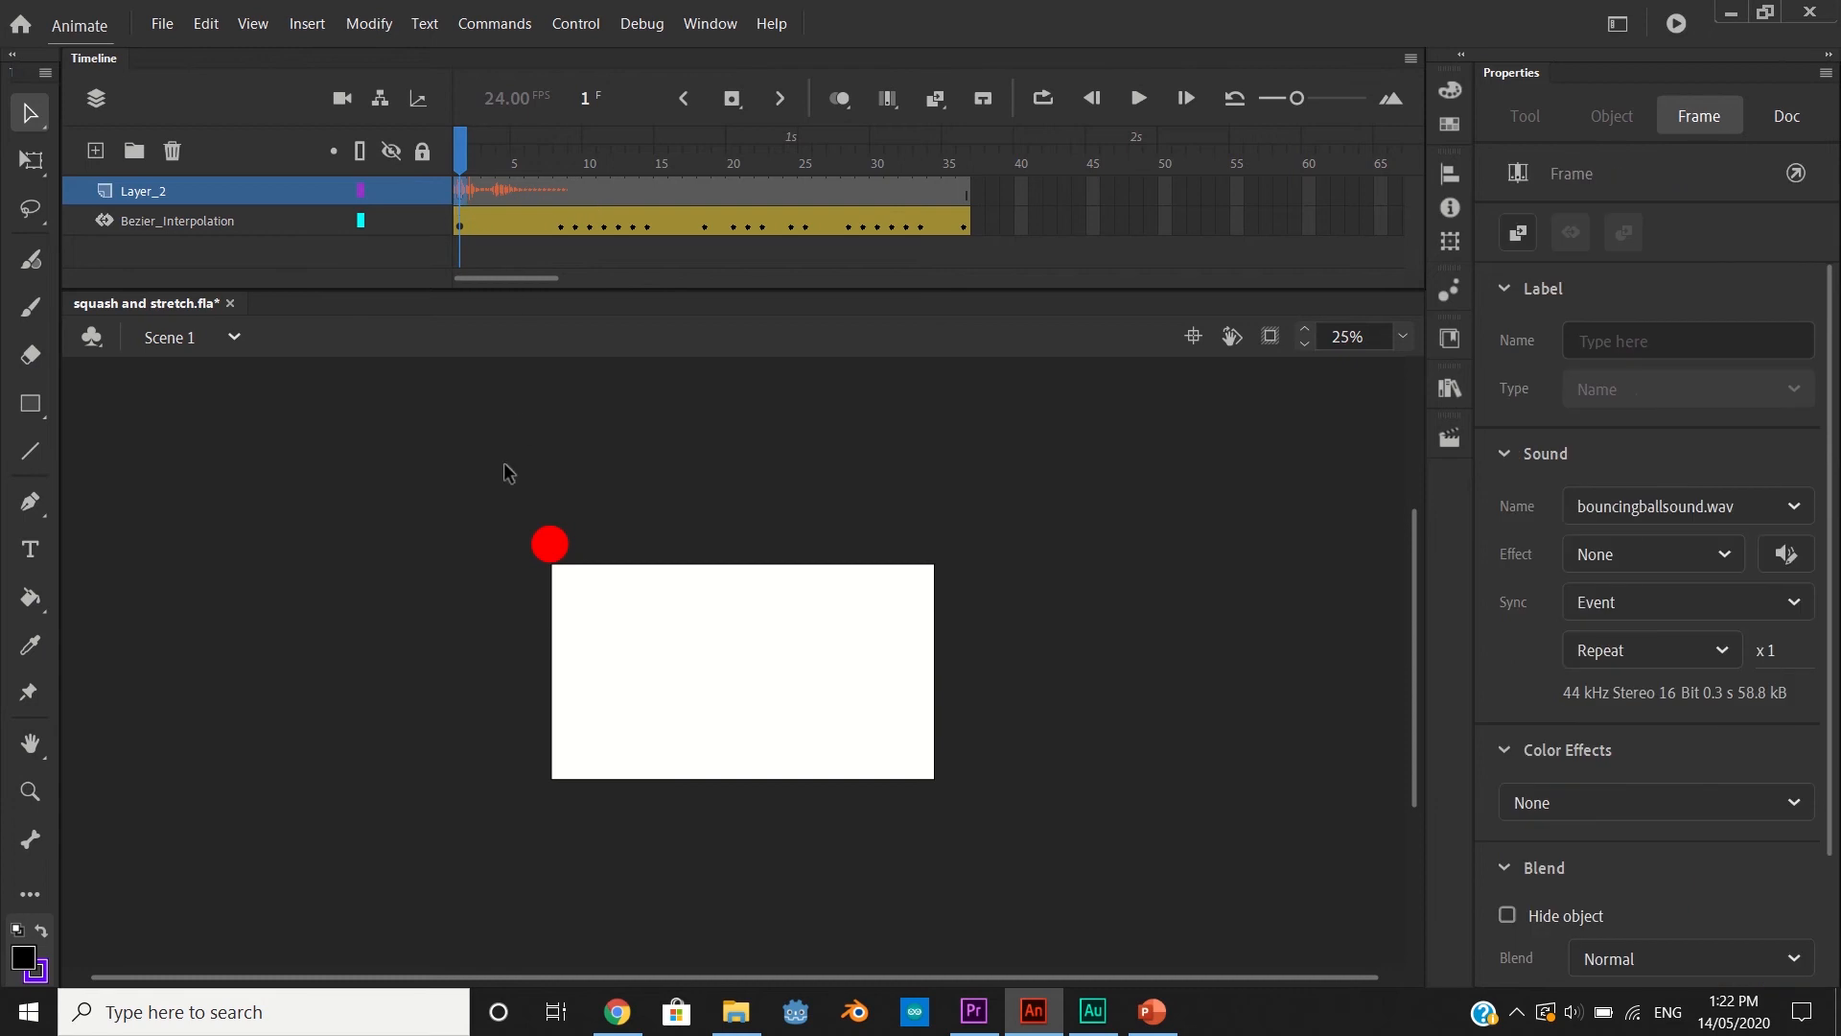
pyautogui.moveTo(539, 190); pyautogui.dragTo(651, 211)
pyautogui.click(576, 191)
pyautogui.click(533, 191)
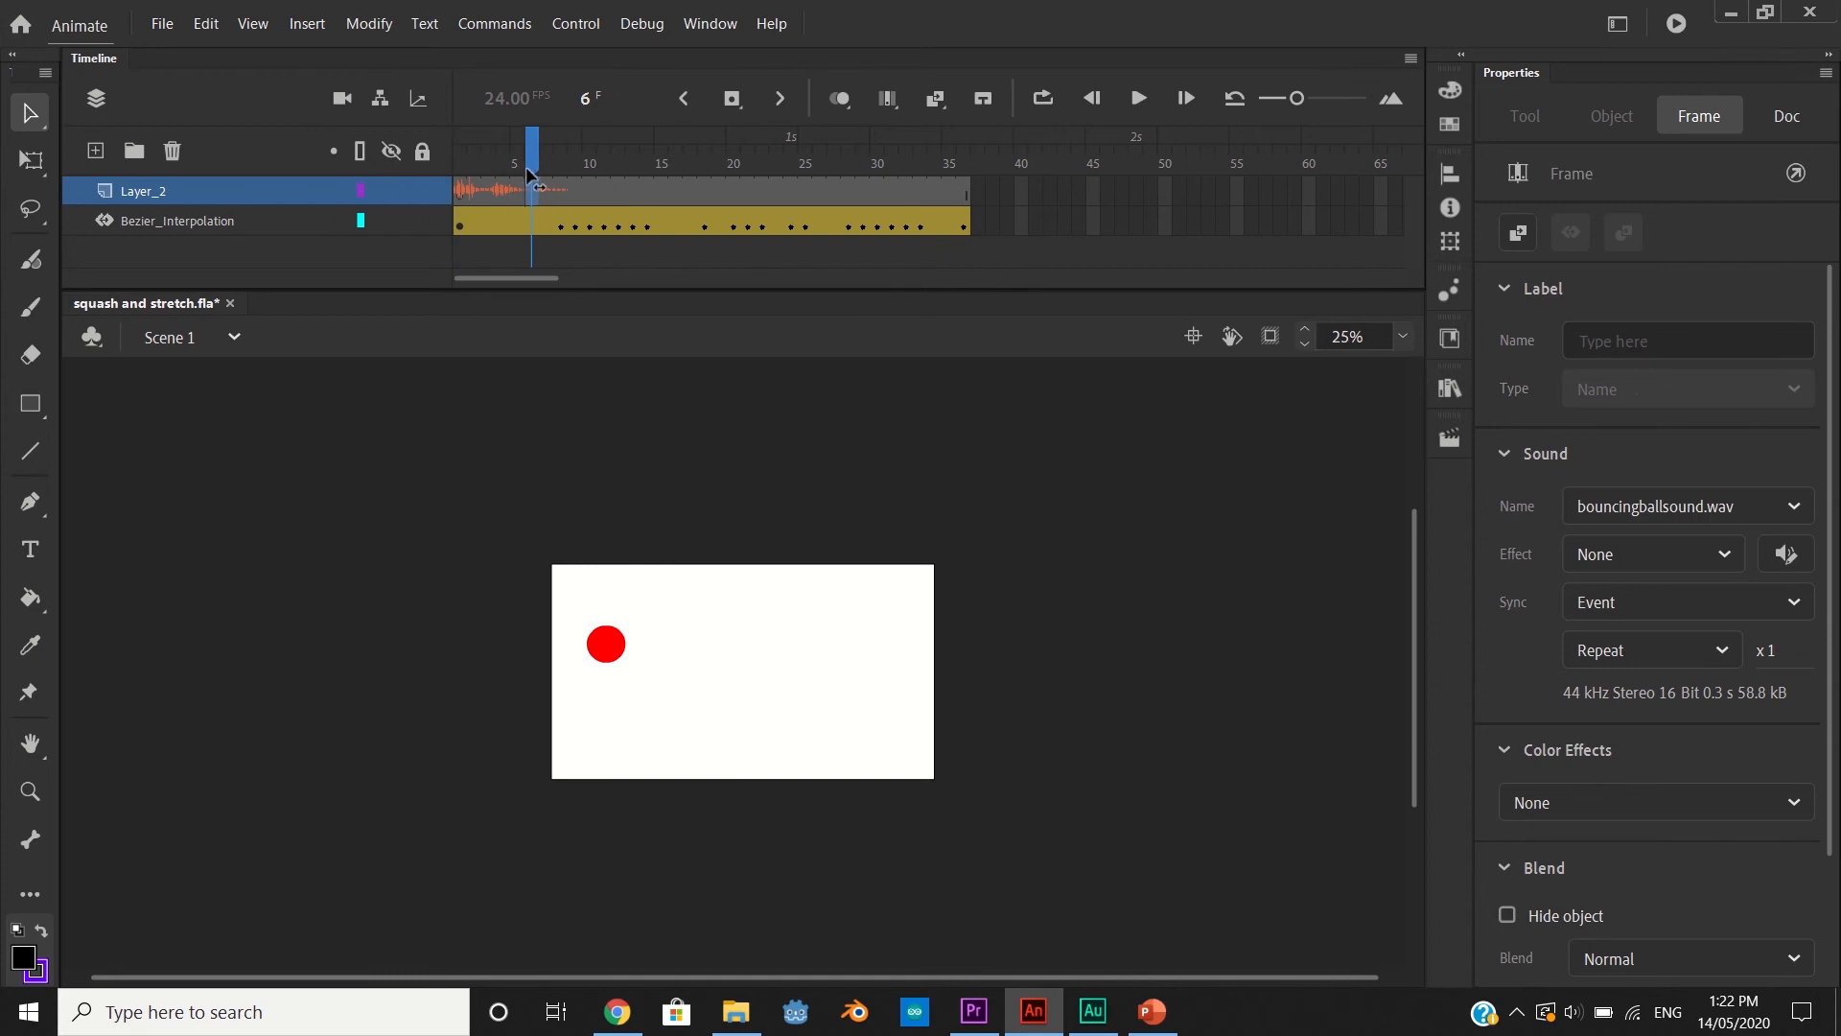
pyautogui.moveTo(527, 154); pyautogui.dragTo(617, 151)
pyautogui.click(619, 274)
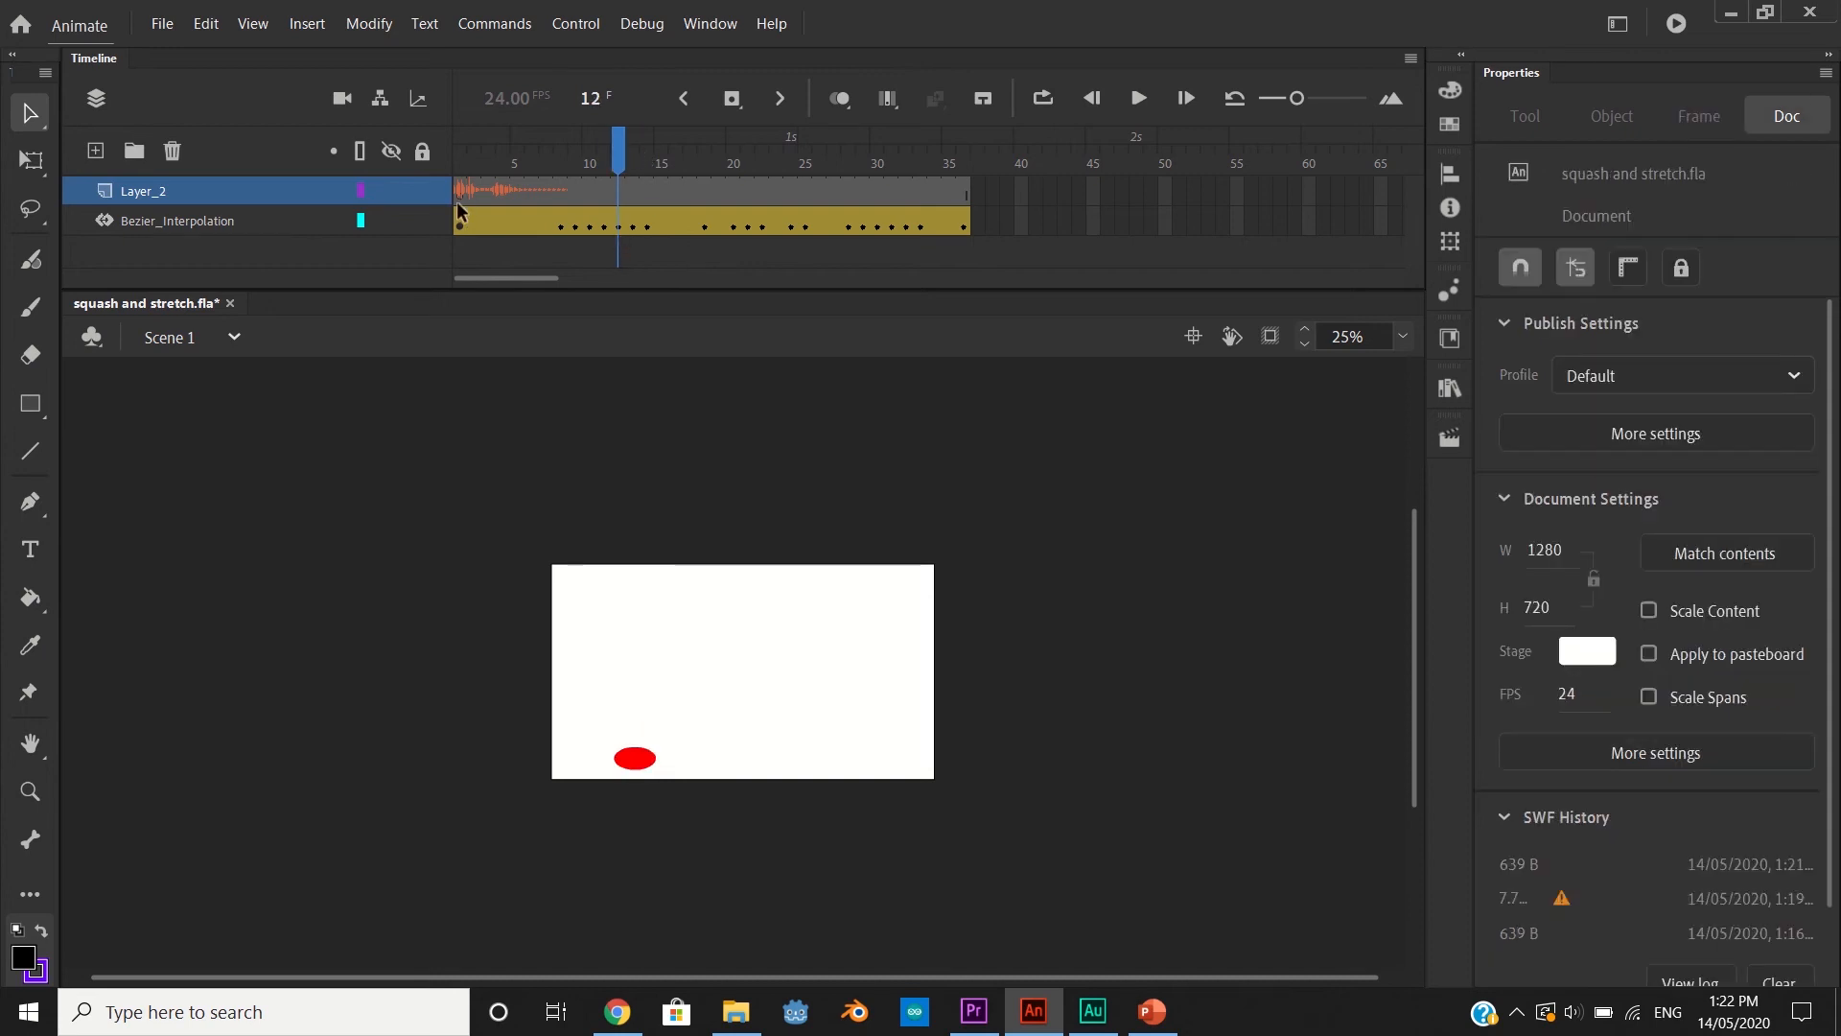
pyautogui.moveTo(457, 201); pyautogui.dragTo(622, 204)
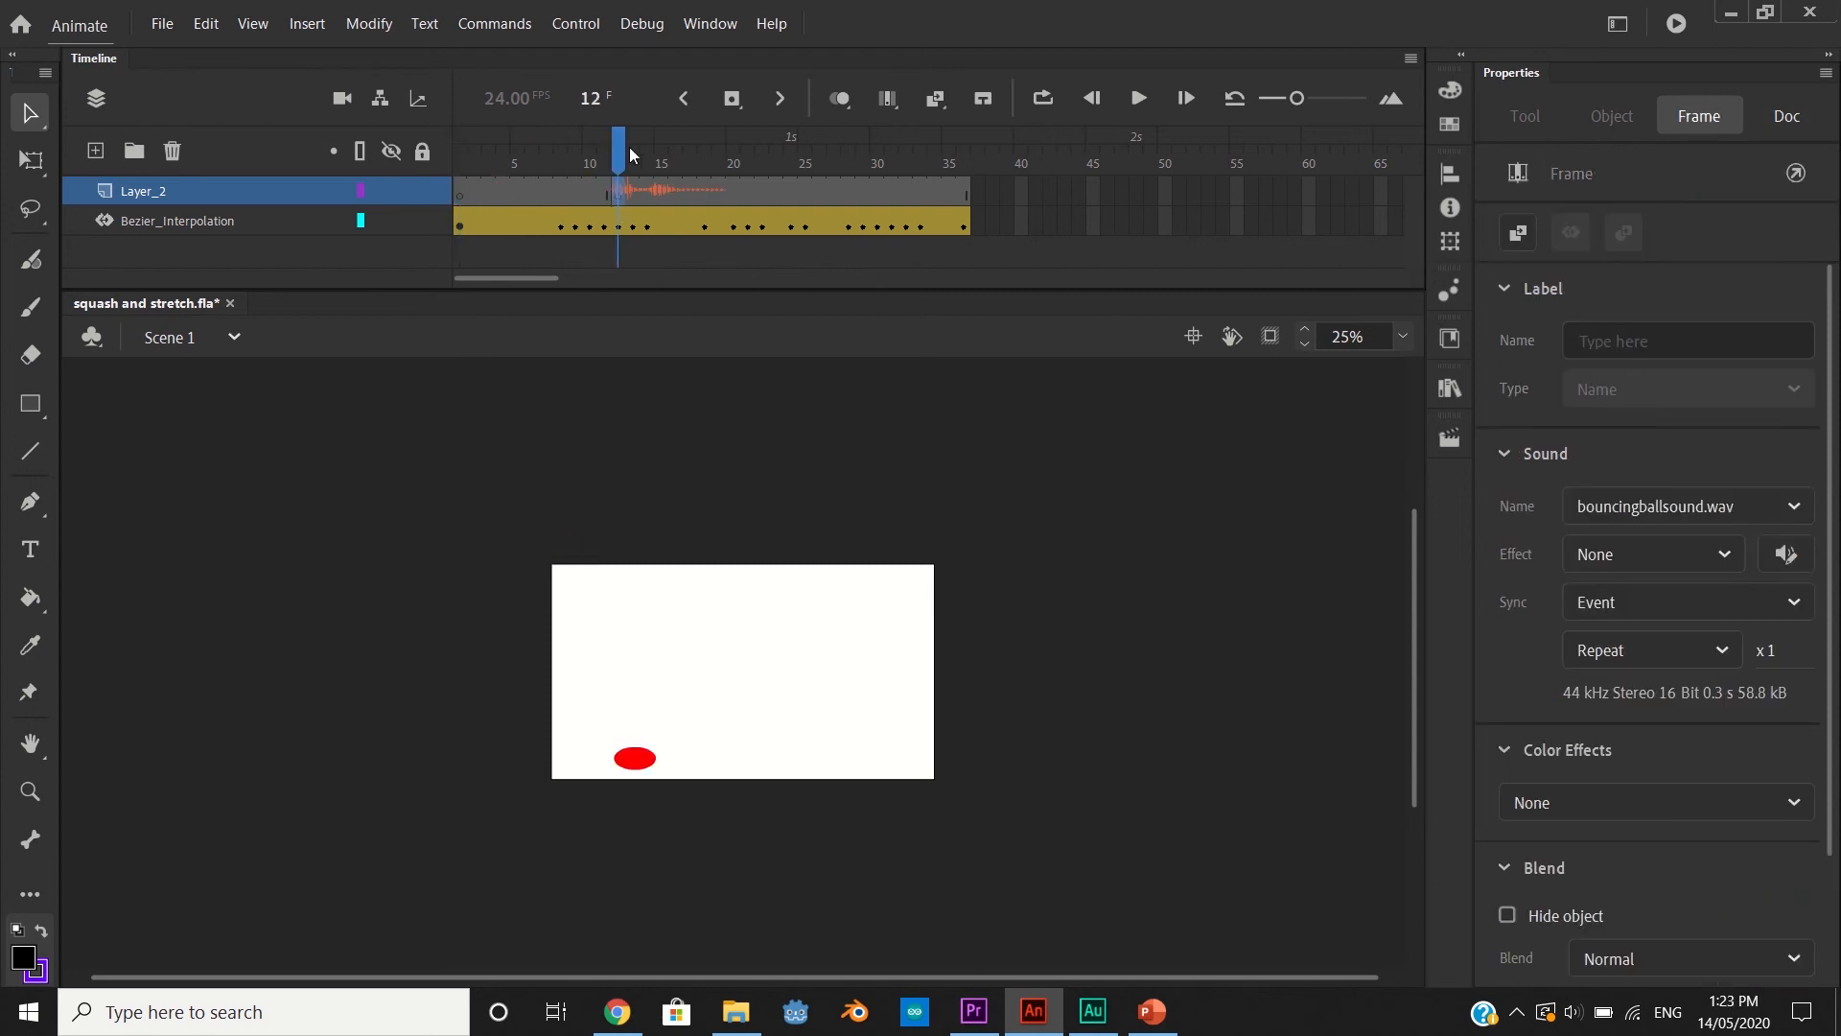
# Copy the sound frame at frame 12 on Layer_2 and paste it at frame 24, where the ball lands again
pyautogui.rightClick(619, 200)
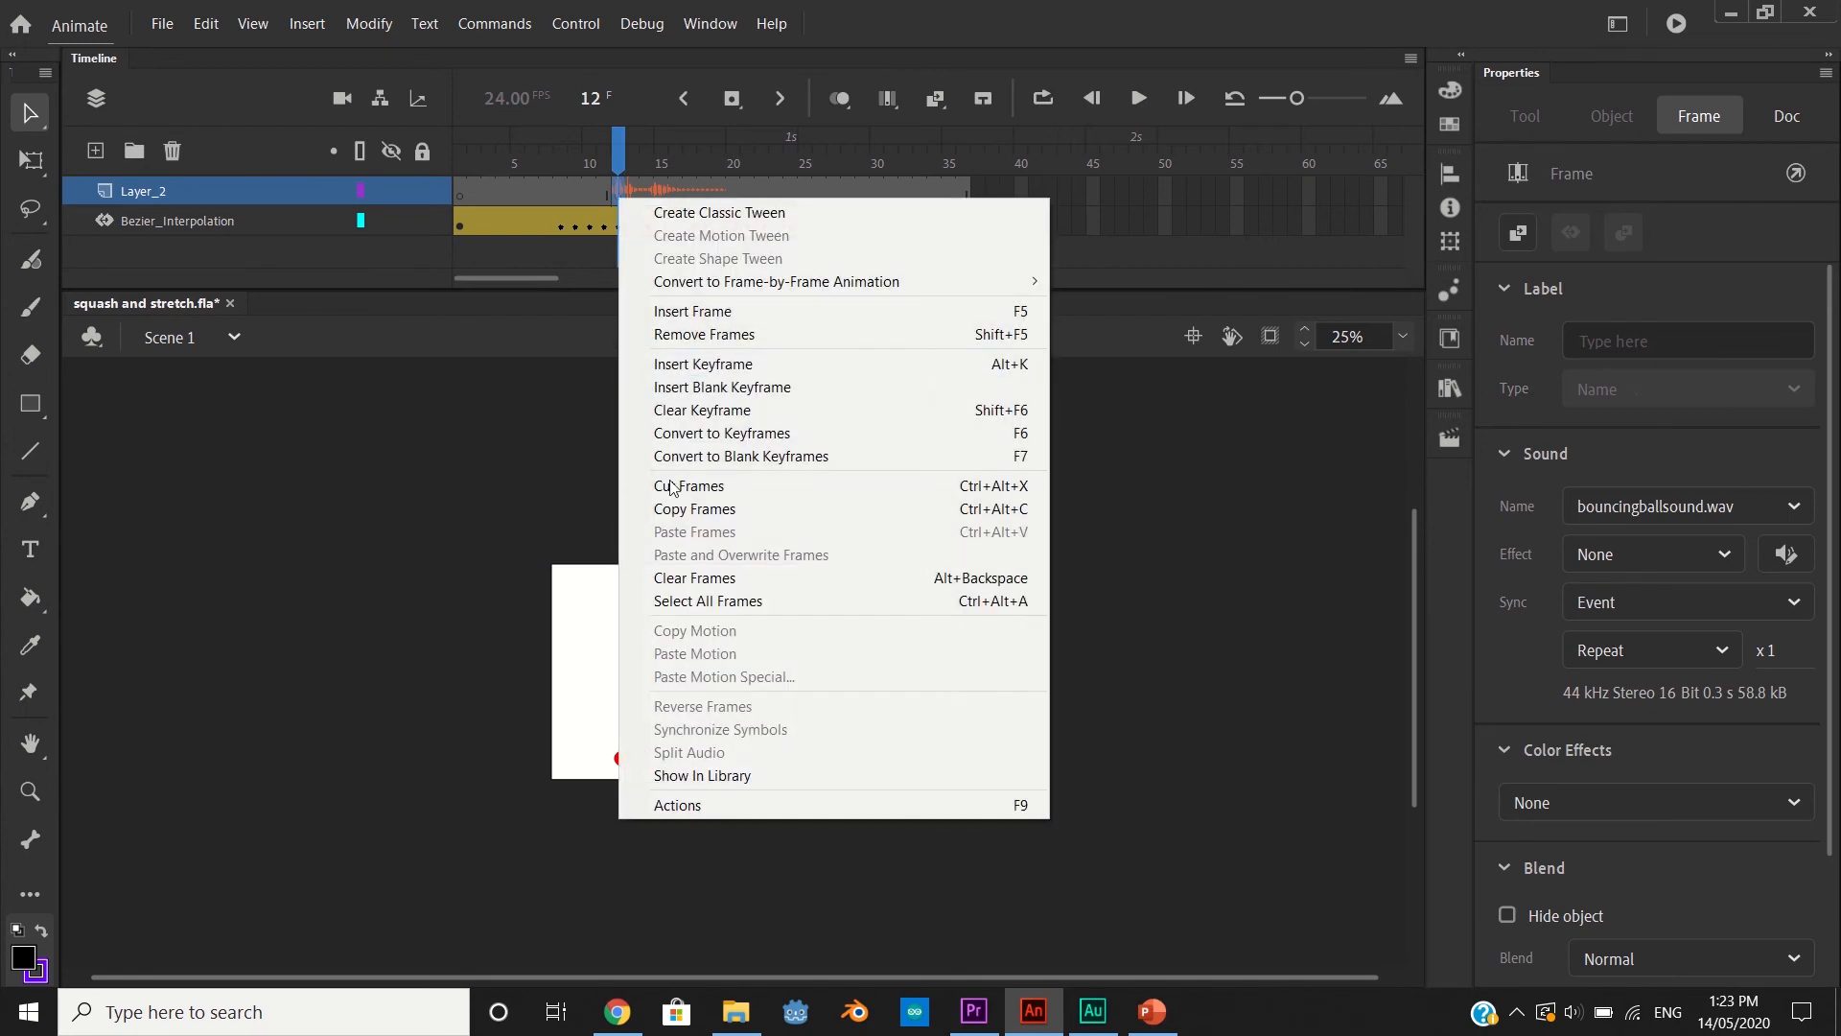
pyautogui.click(667, 516)
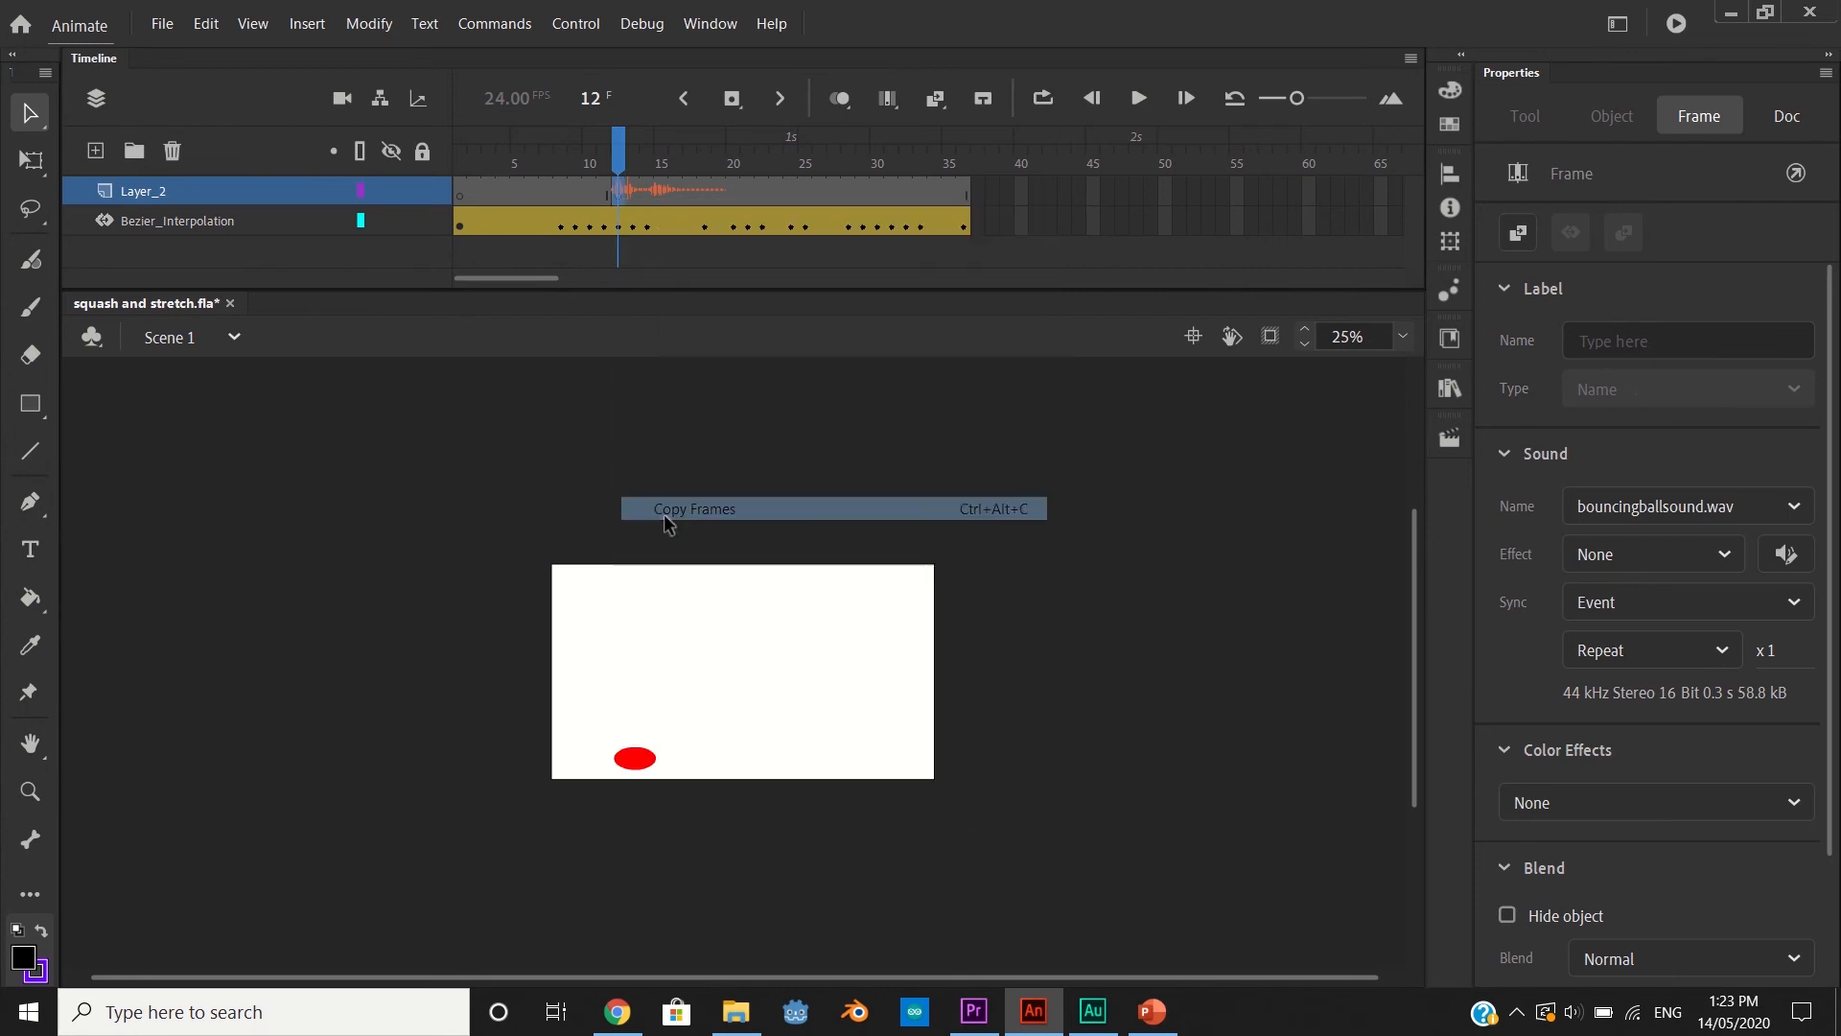
pyautogui.moveTo(738, 163); pyautogui.dragTo(799, 161)
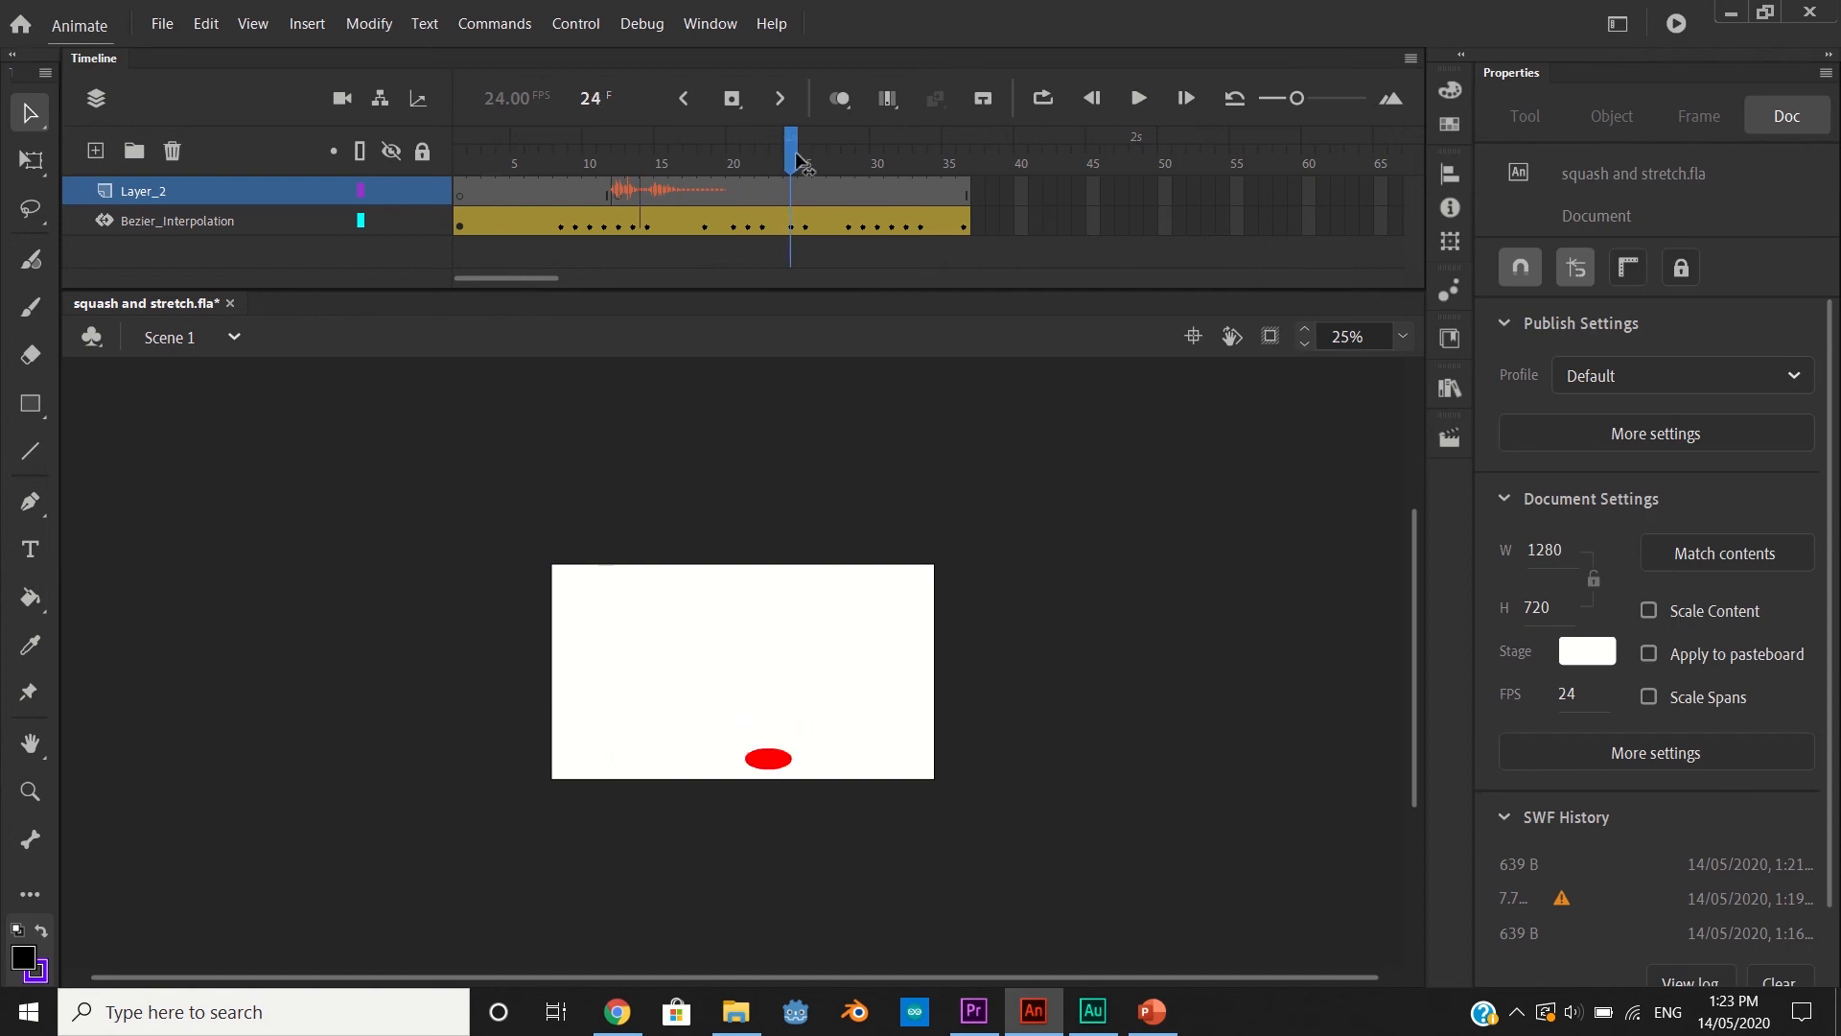
pyautogui.rightClick(792, 188)
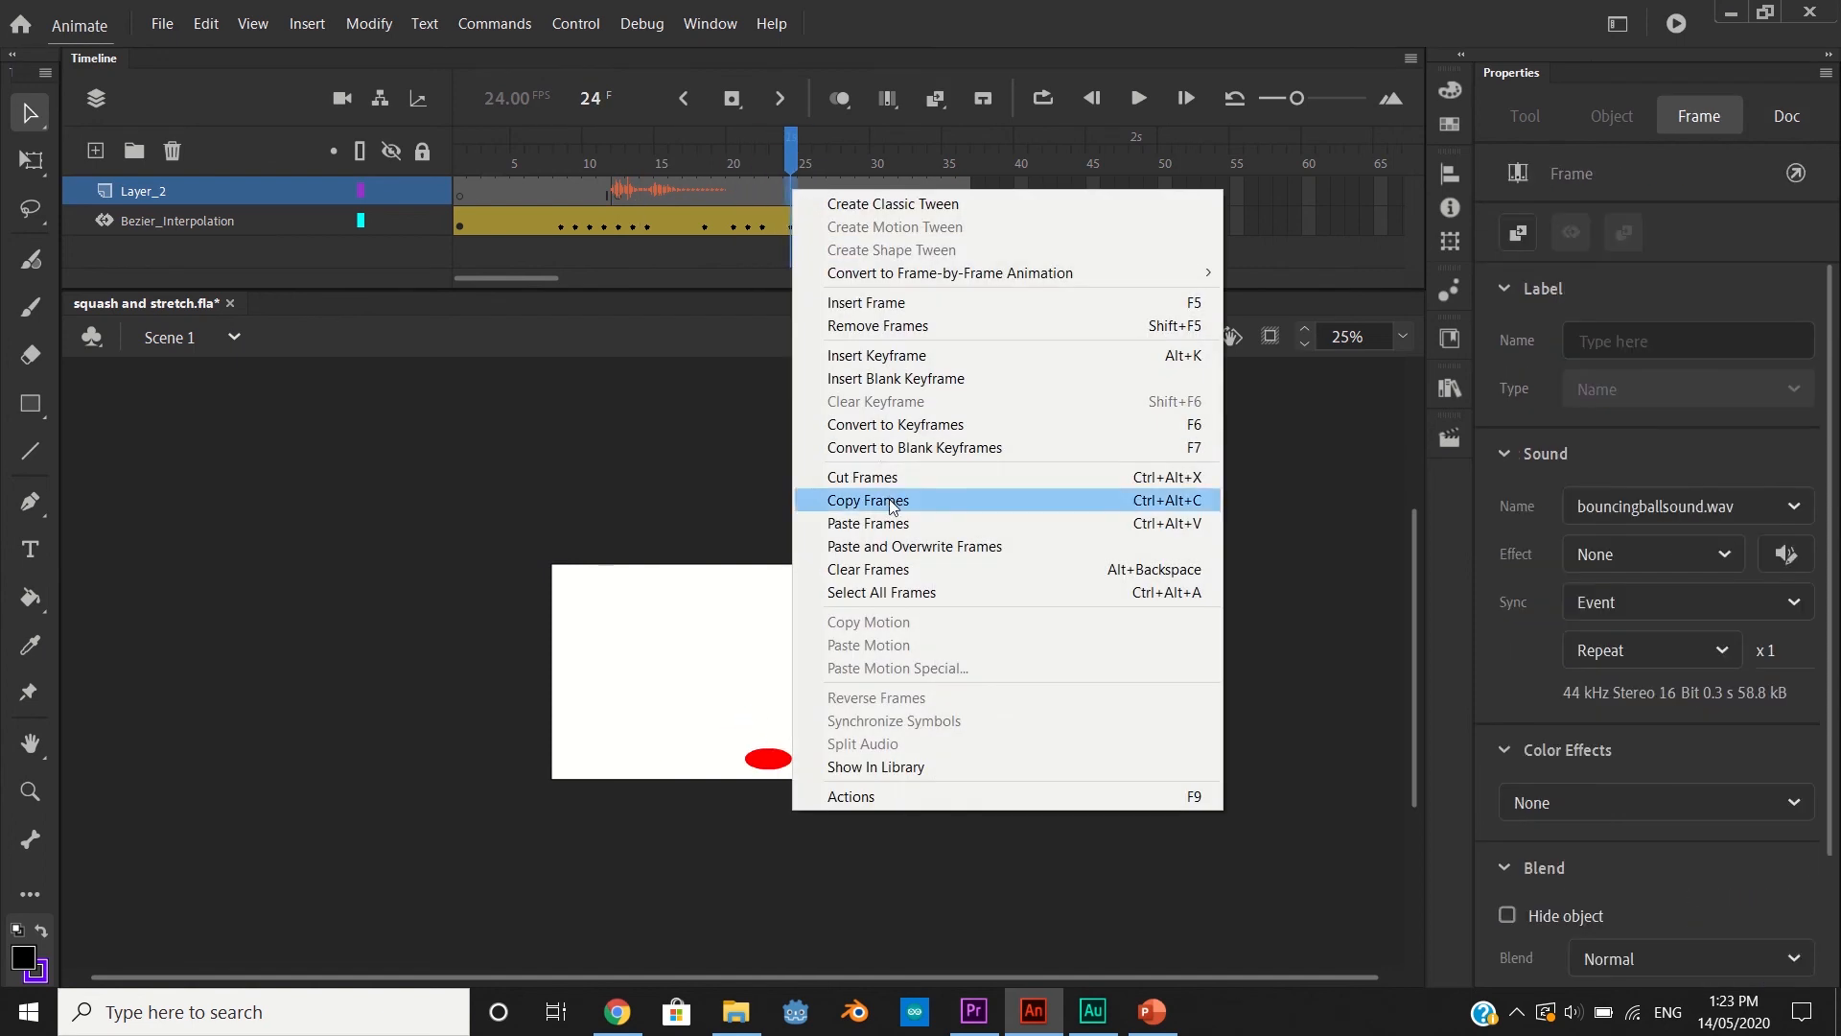
pyautogui.click(895, 523)
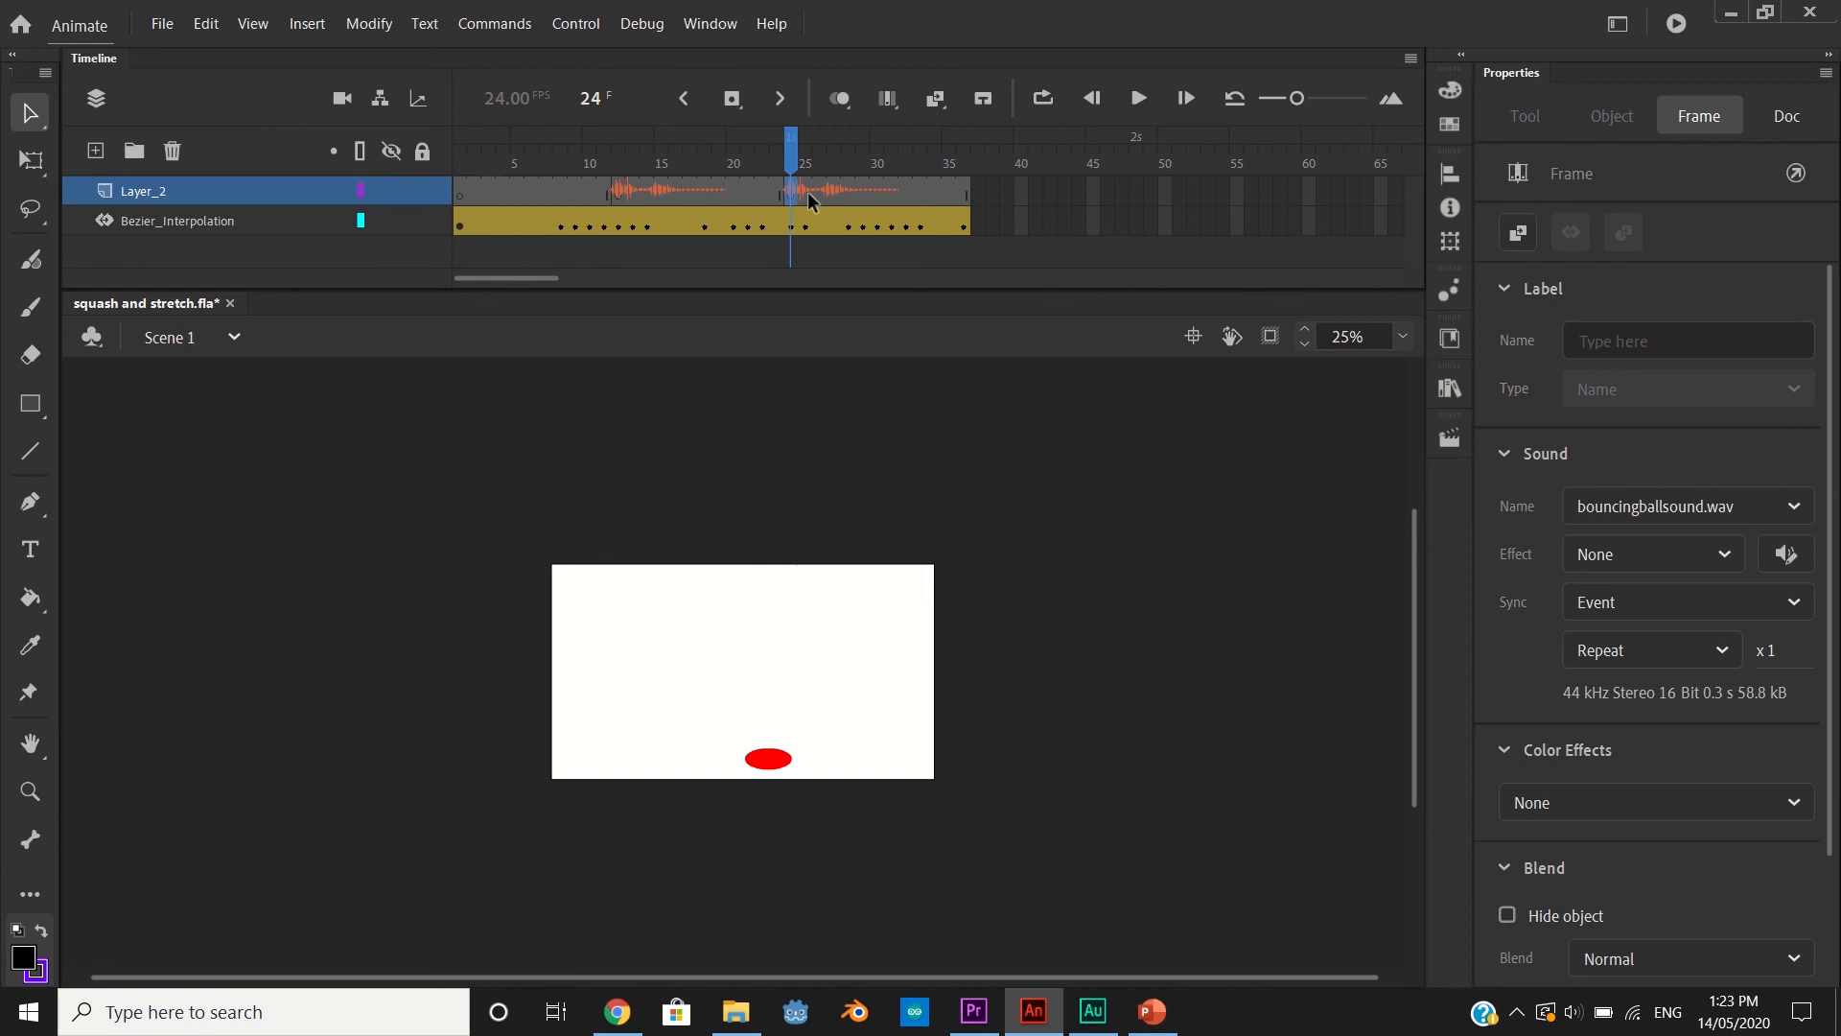
# Paste the copied sound frame at frame 32 on Layer_2, matching the ball's third ground contact
pyautogui.moveTo(785, 149); pyautogui.dragTo(905, 160)
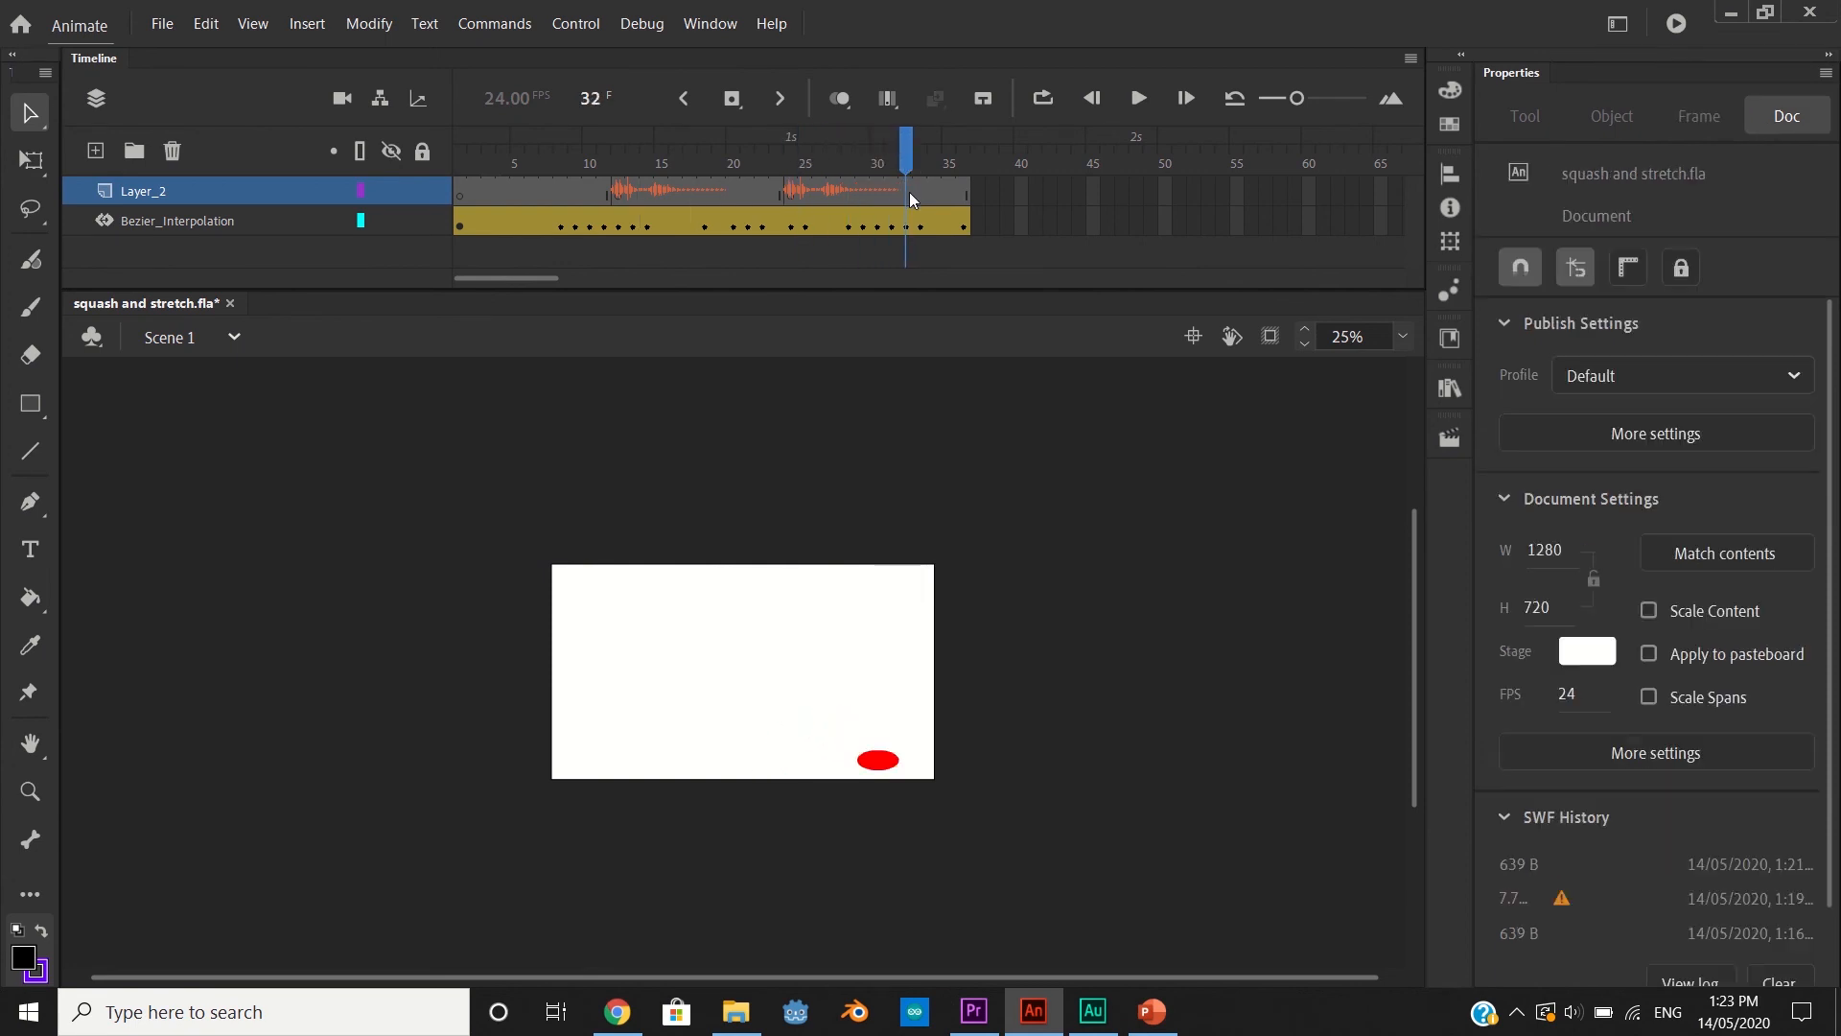
pyautogui.rightClick(909, 193)
pyautogui.click(979, 528)
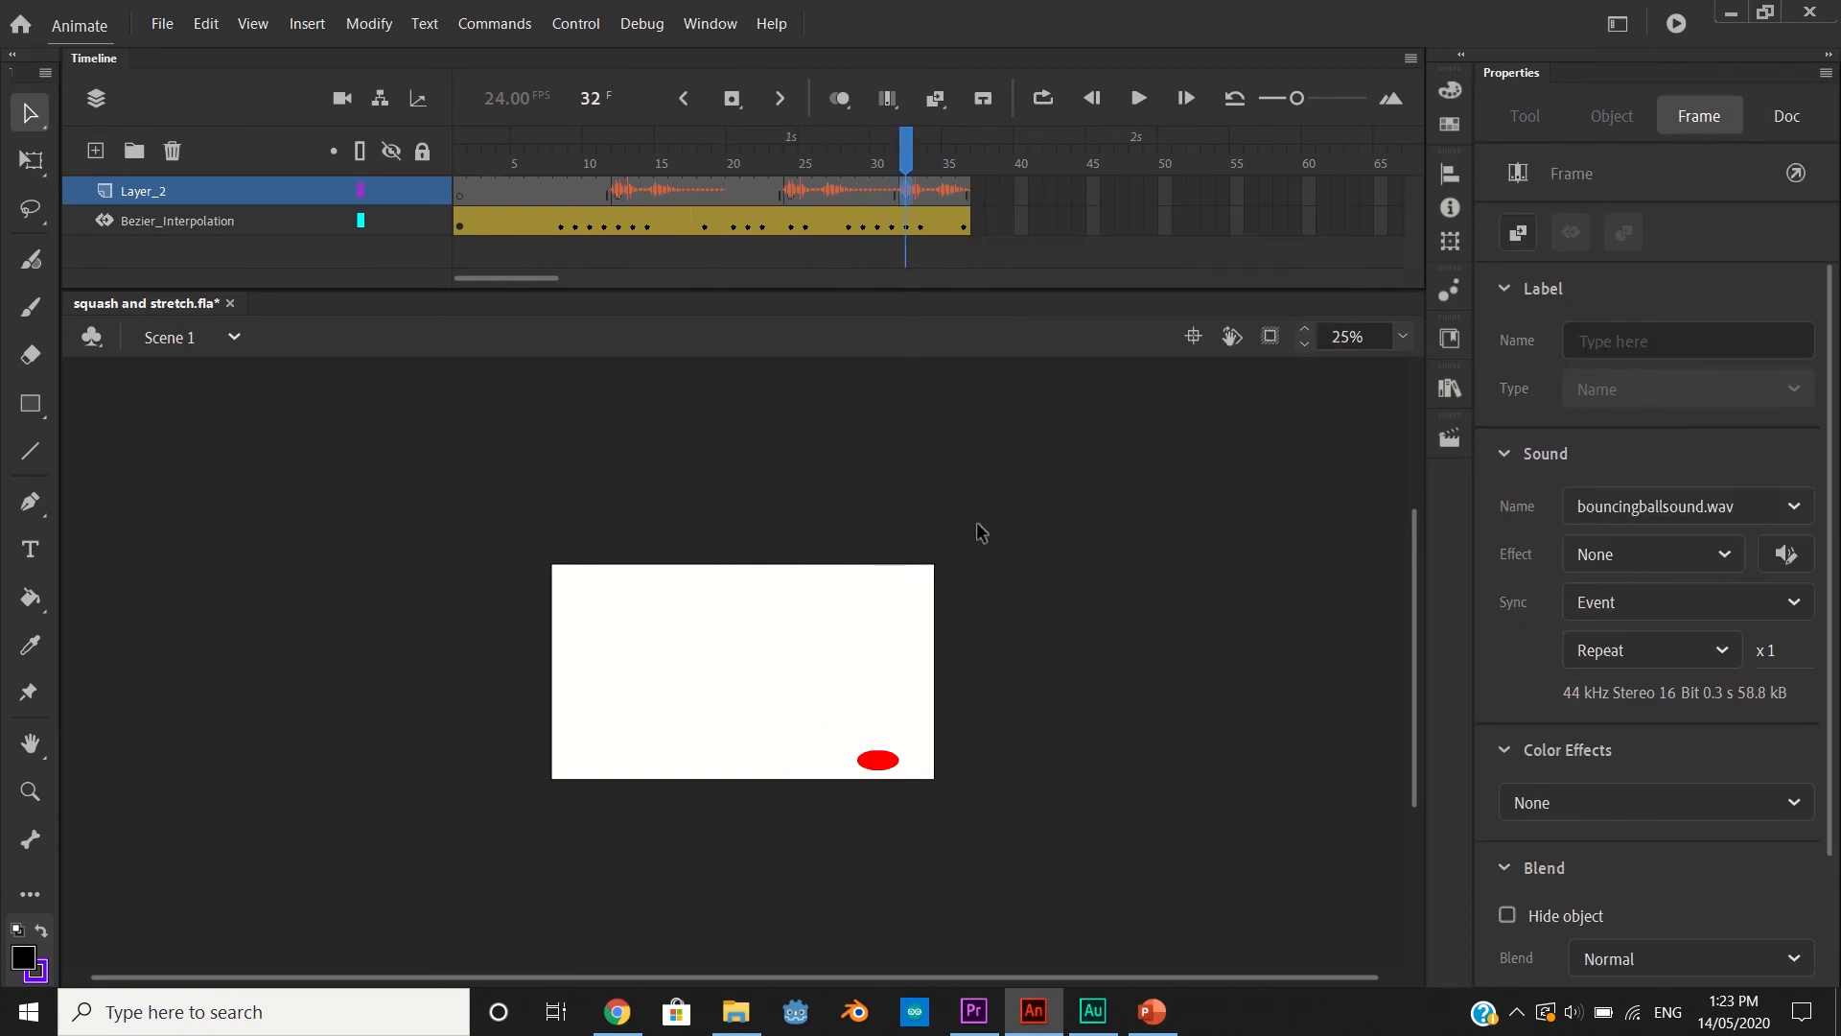
pyautogui.moveTo(905, 153); pyautogui.dragTo(779, 206)
pyautogui.click(153, 269)
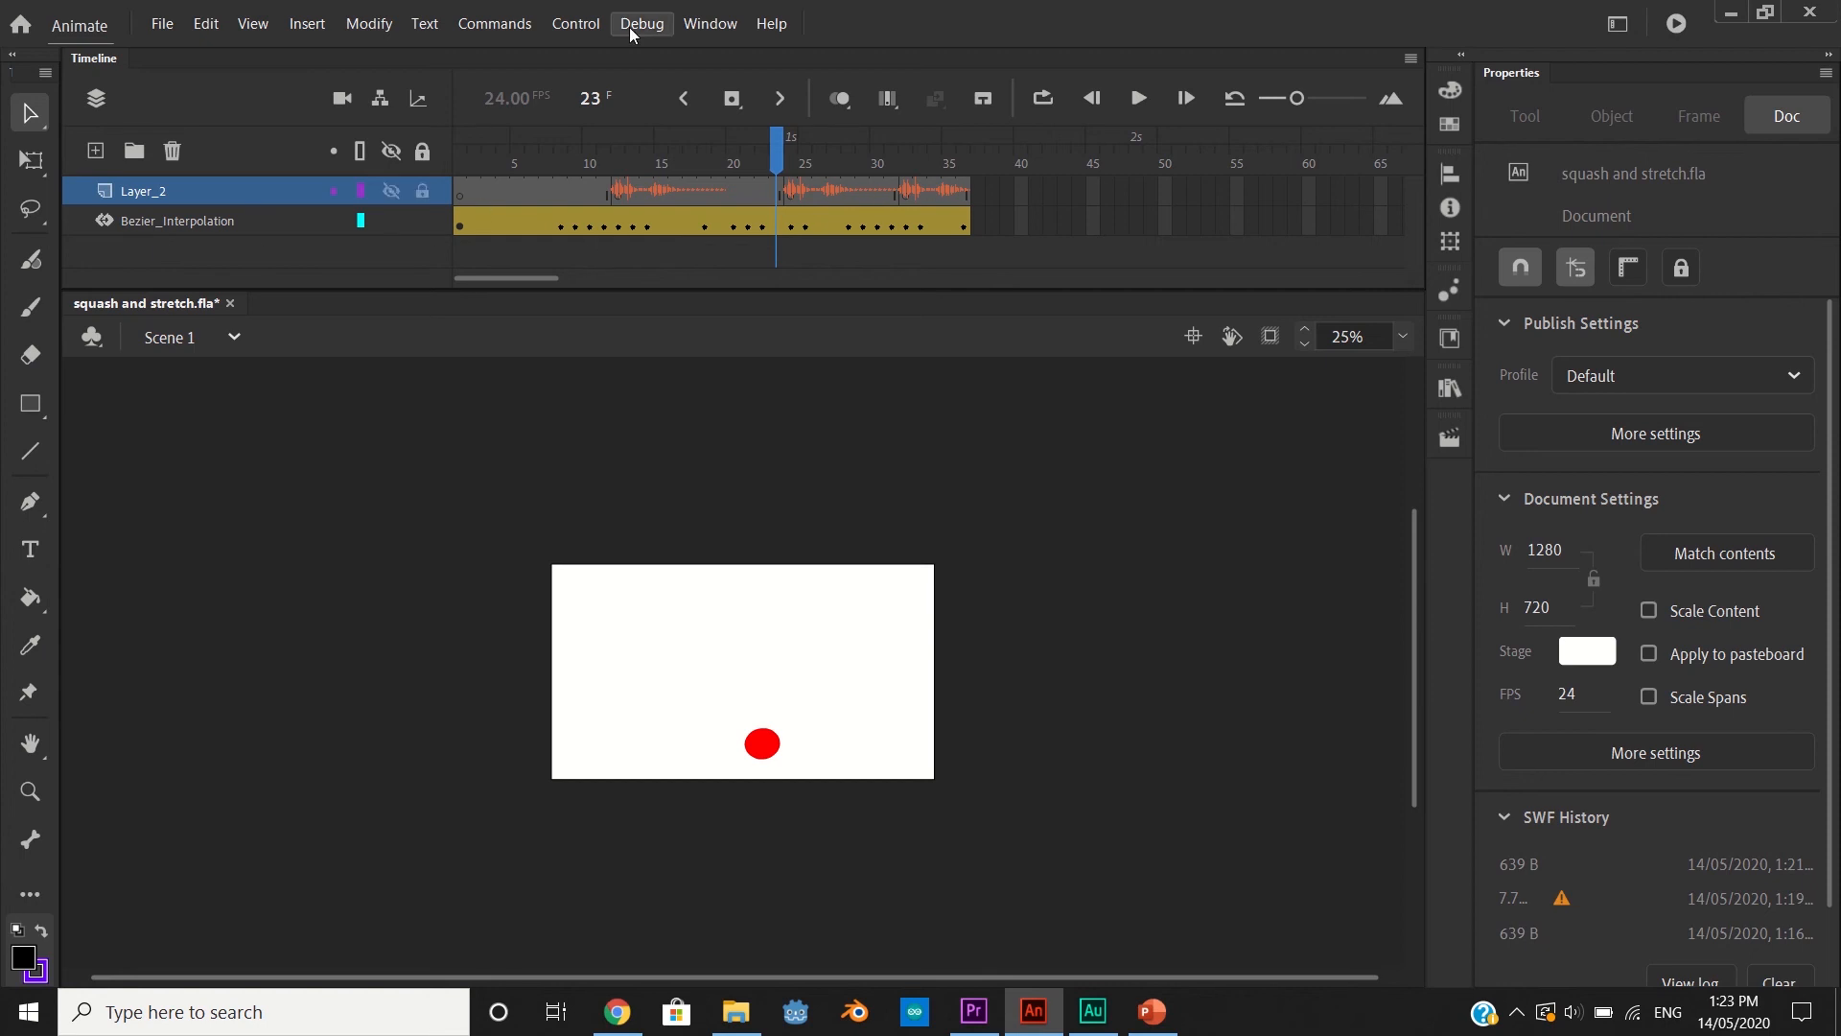
# Add a new layer above Layer_2 and paste the copied sound frame on it at frame 15
pyautogui.click(100, 153)
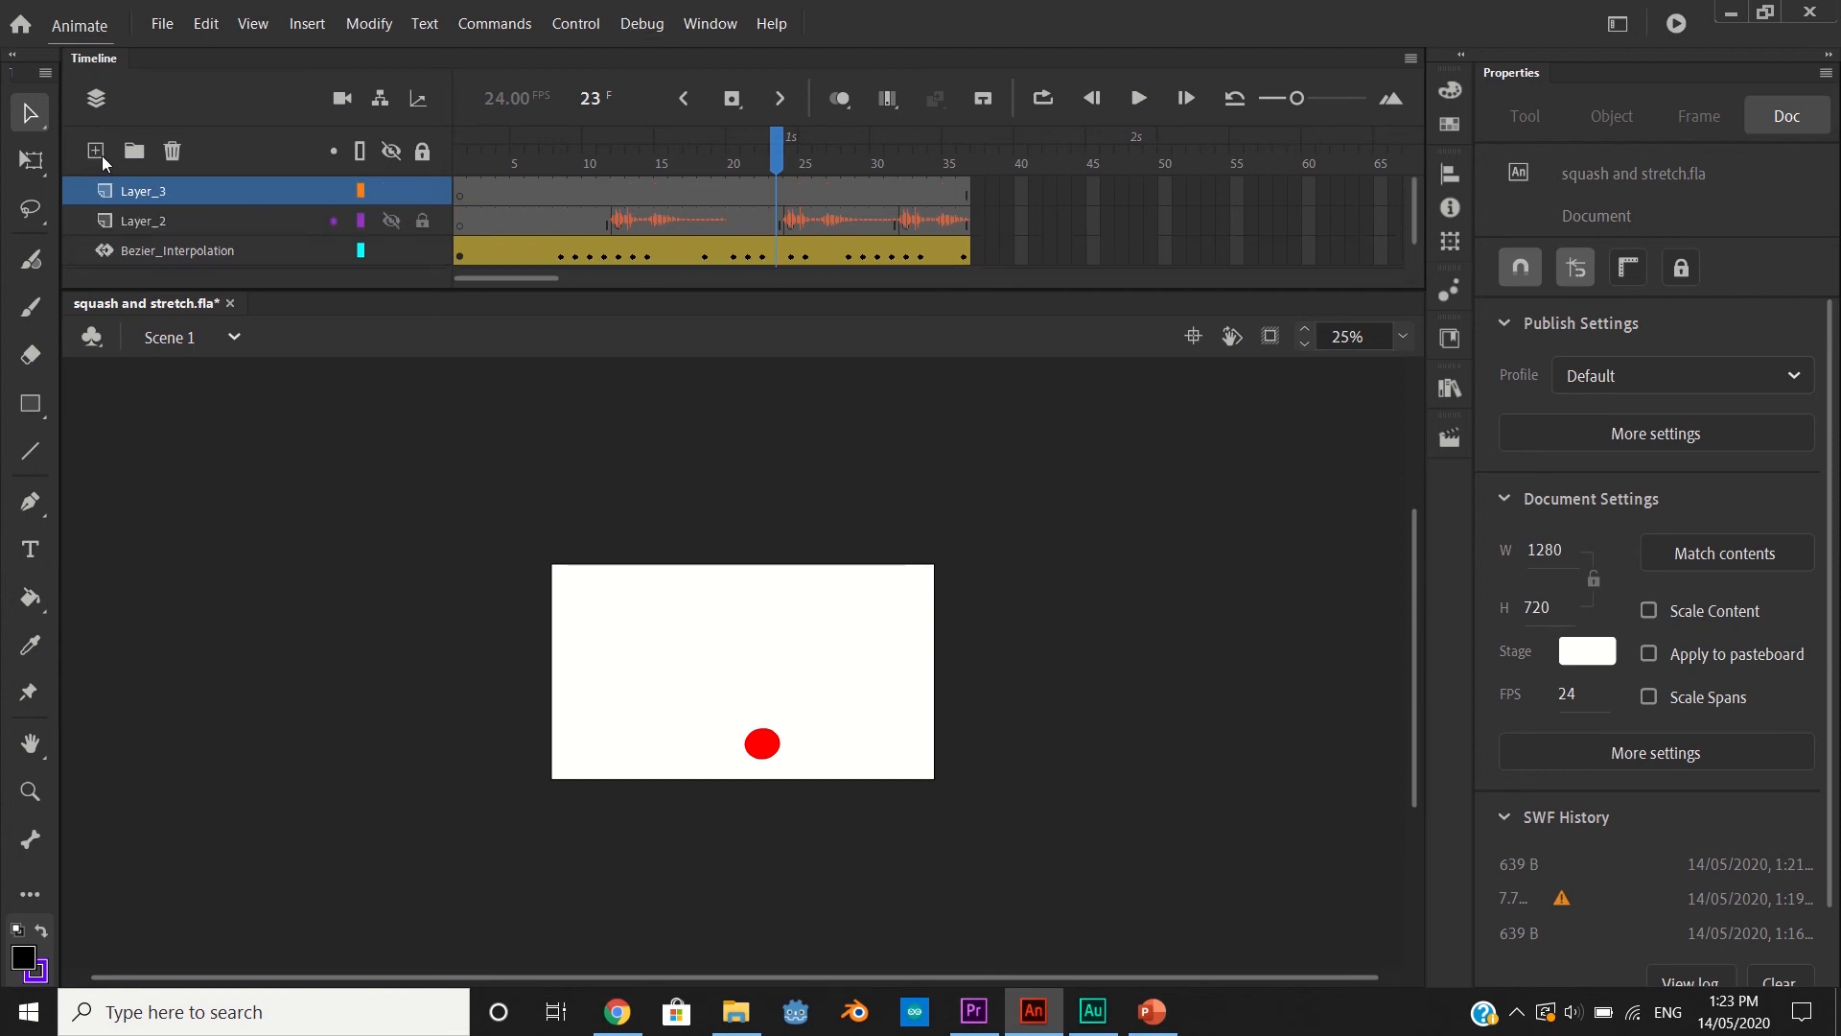
pyautogui.rightClick(658, 199)
pyautogui.click(740, 528)
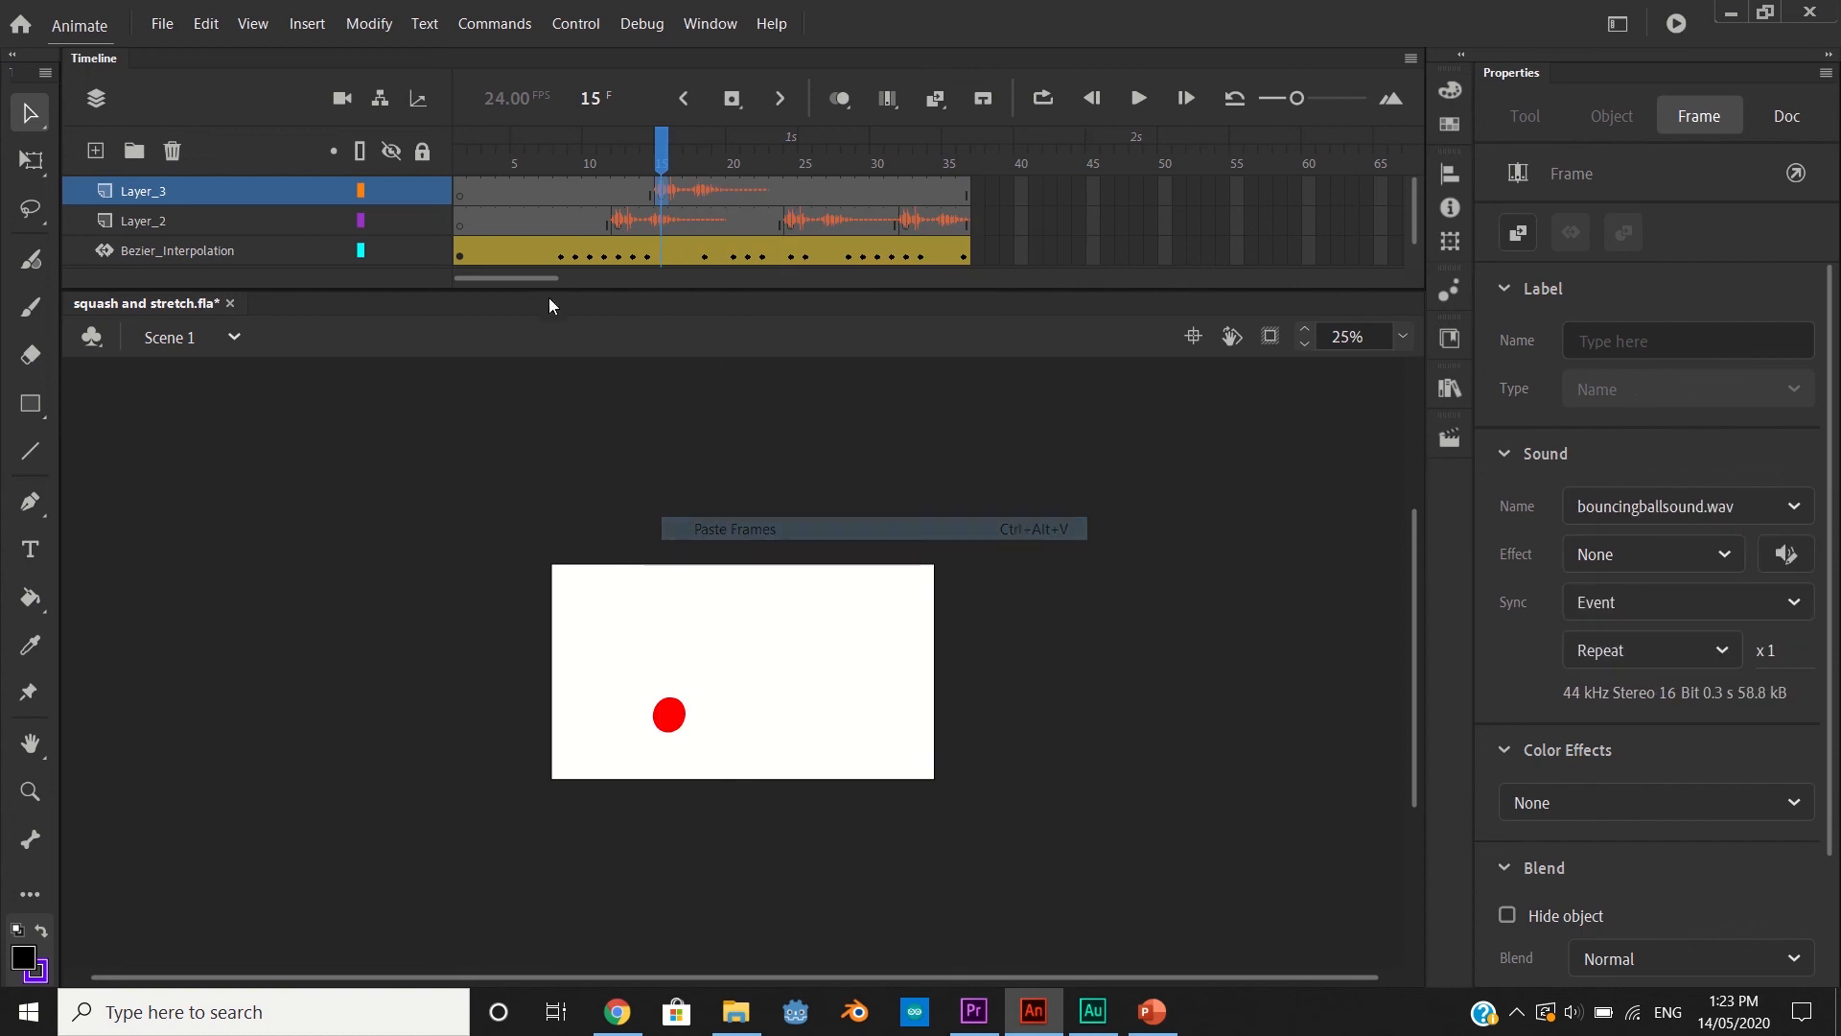
# Undo the sound pasted at frame 15 and delete the new layer above Layer_2
pyautogui.hotkey('ctrl', 'z')
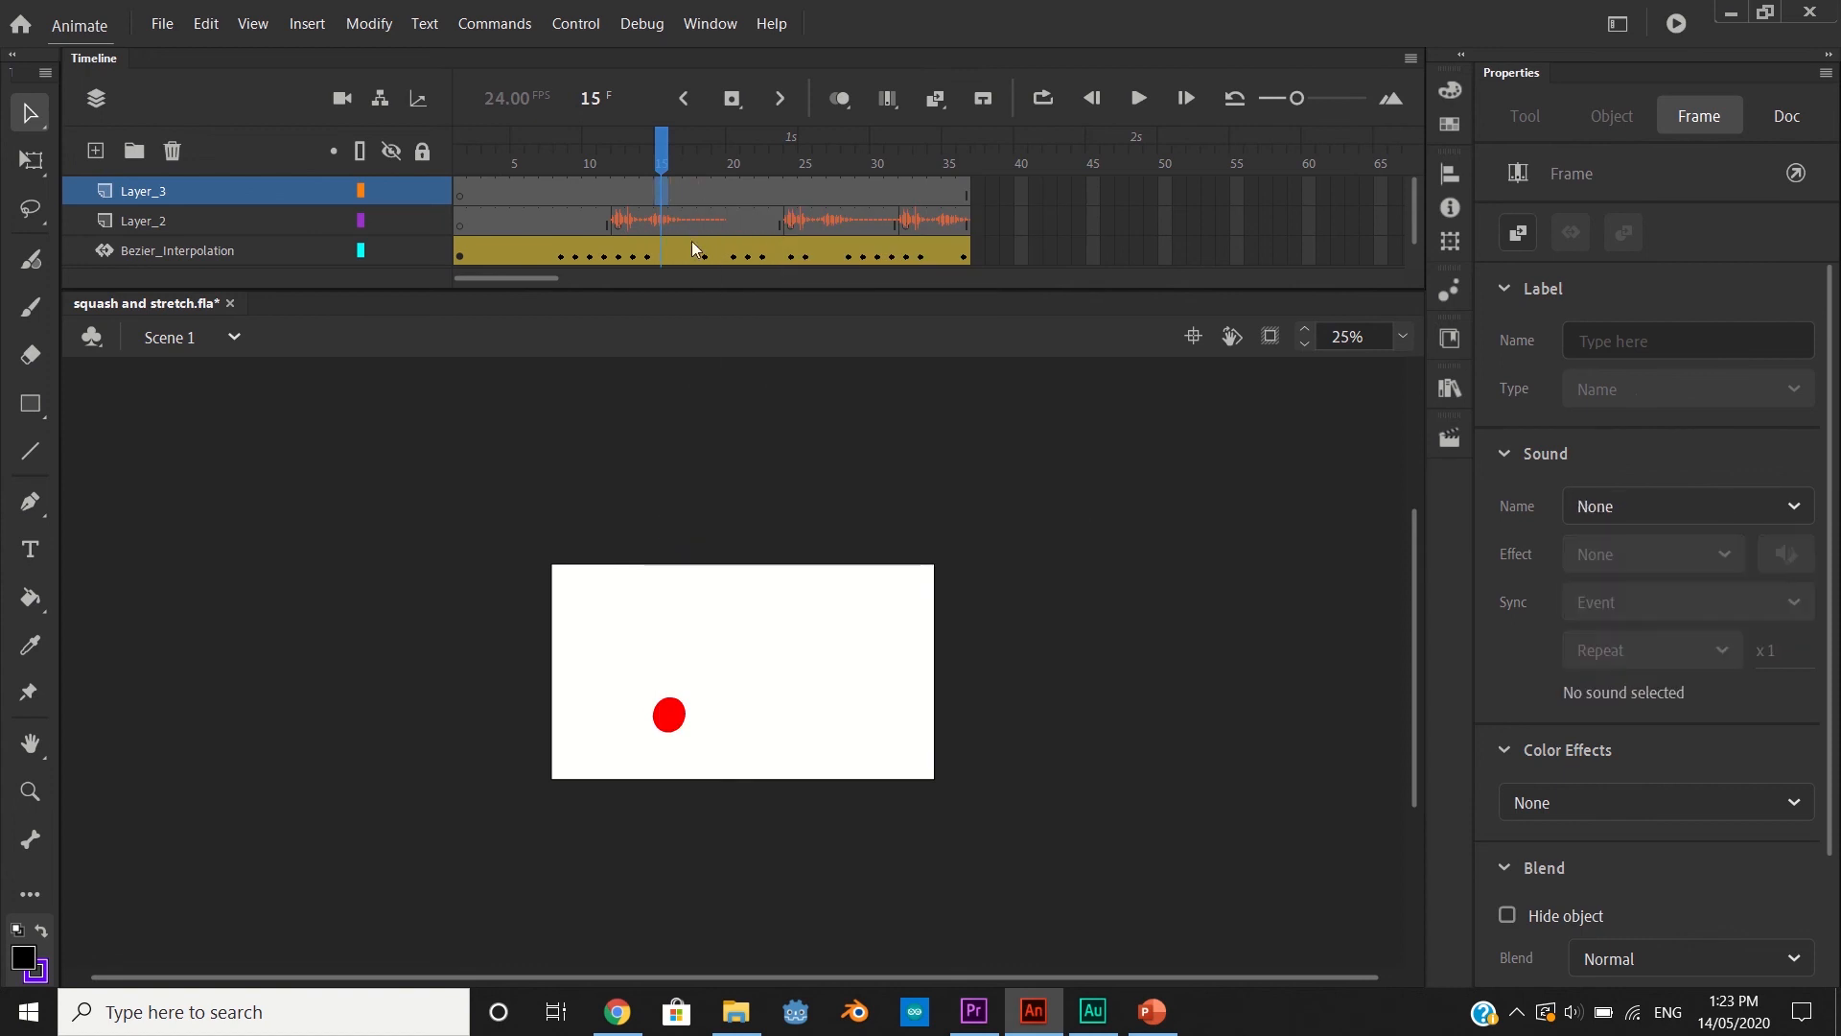
pyautogui.hotkey('ctrl', 'z')
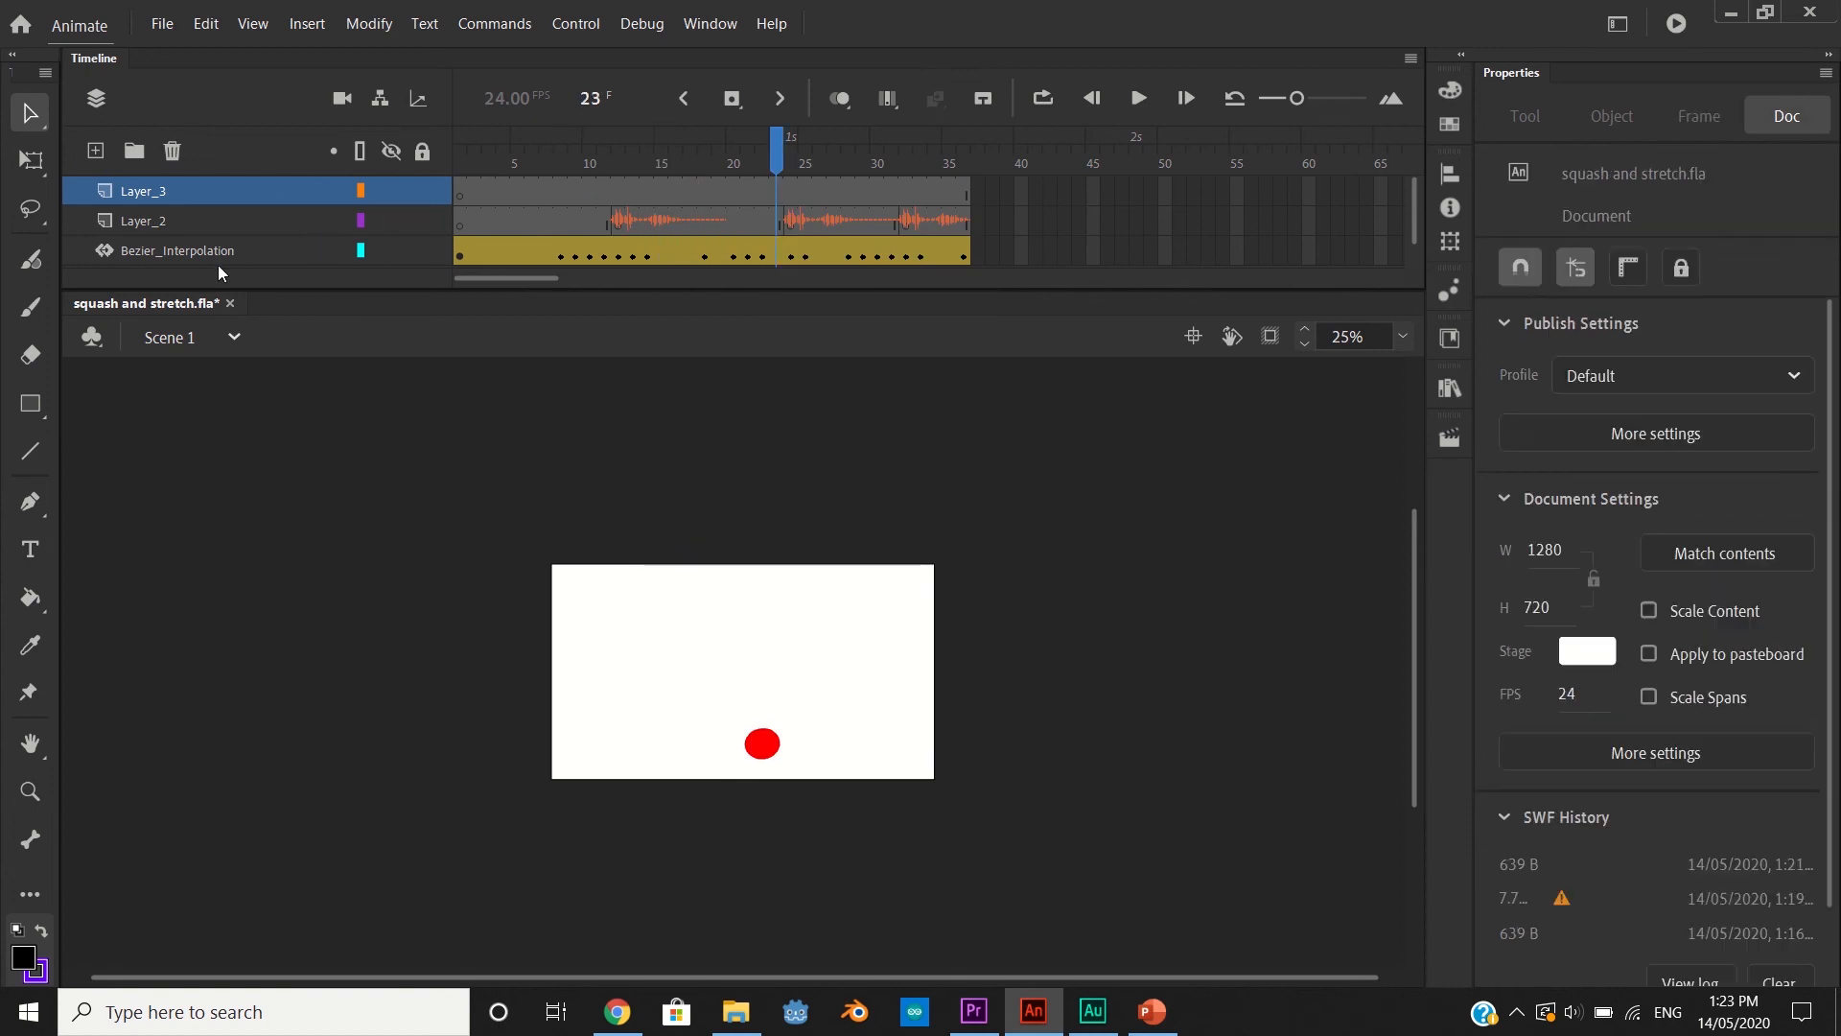
pyautogui.rightClick(159, 193)
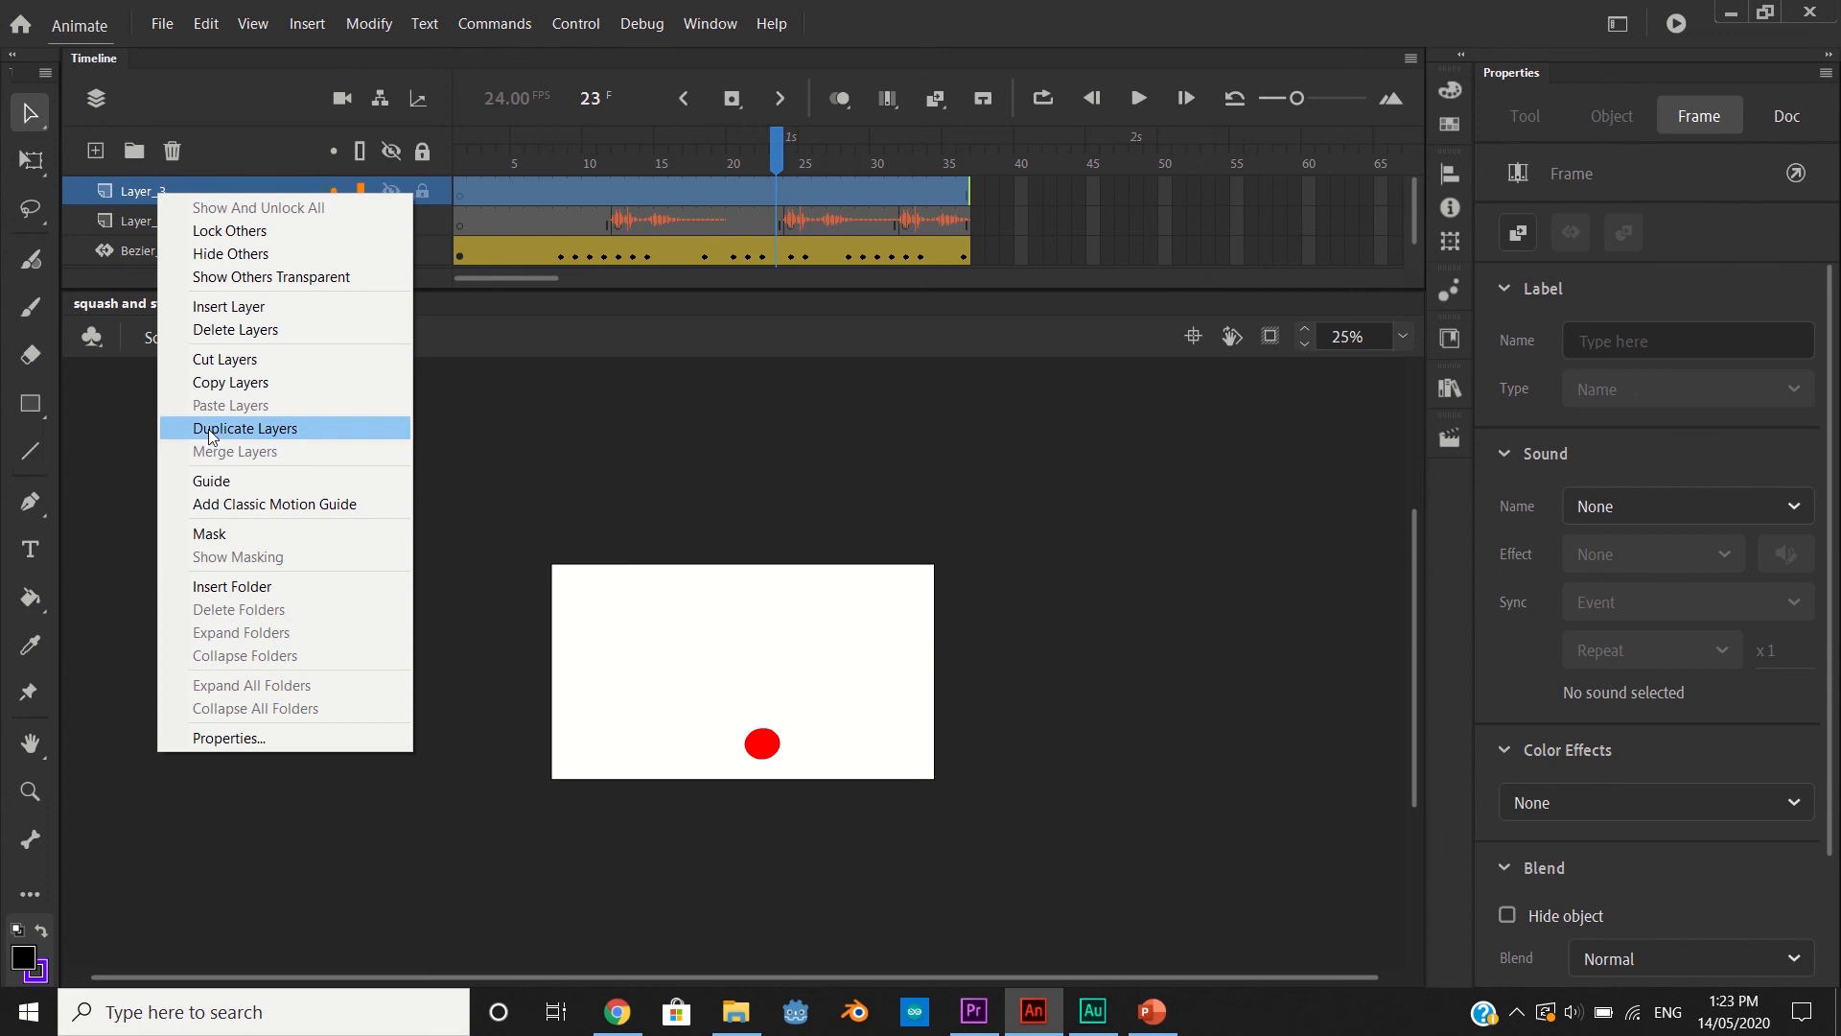
pyautogui.click(226, 330)
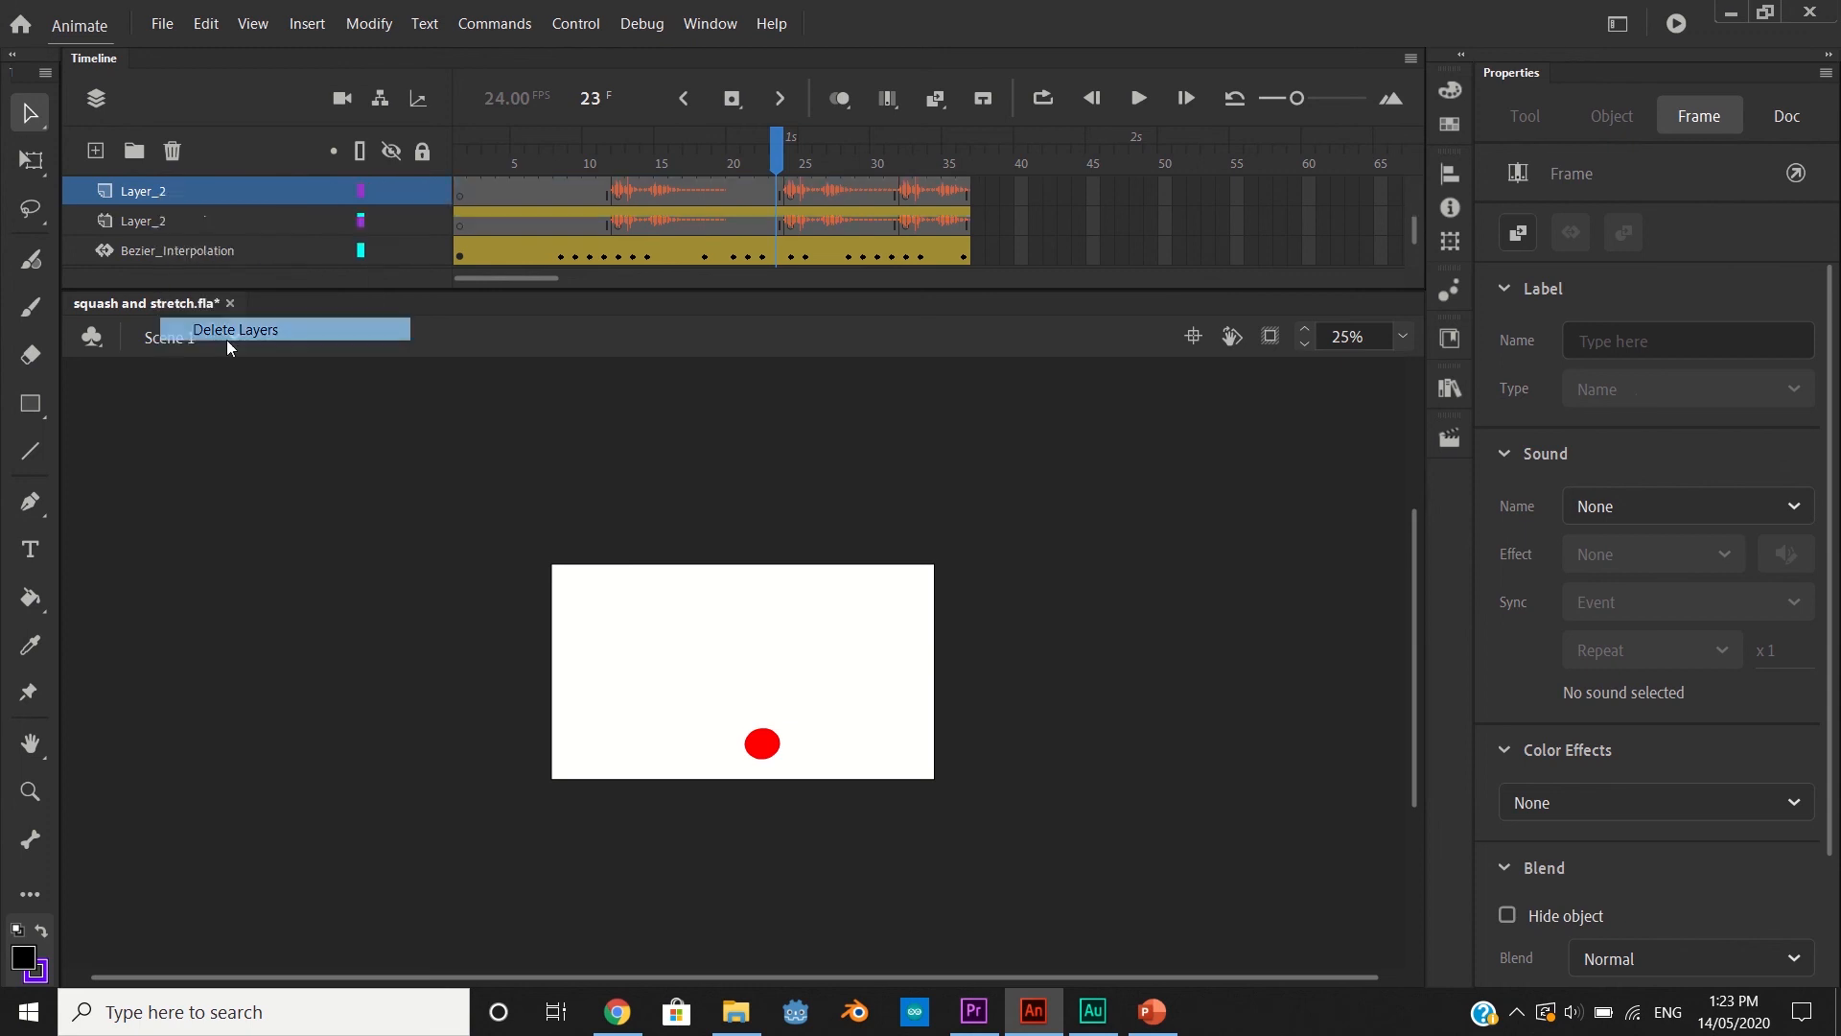
# Rename the sound layer Layer_2 as Sound_Bounce
pyautogui.doubleClick(151, 182)
pyautogui.write('S')
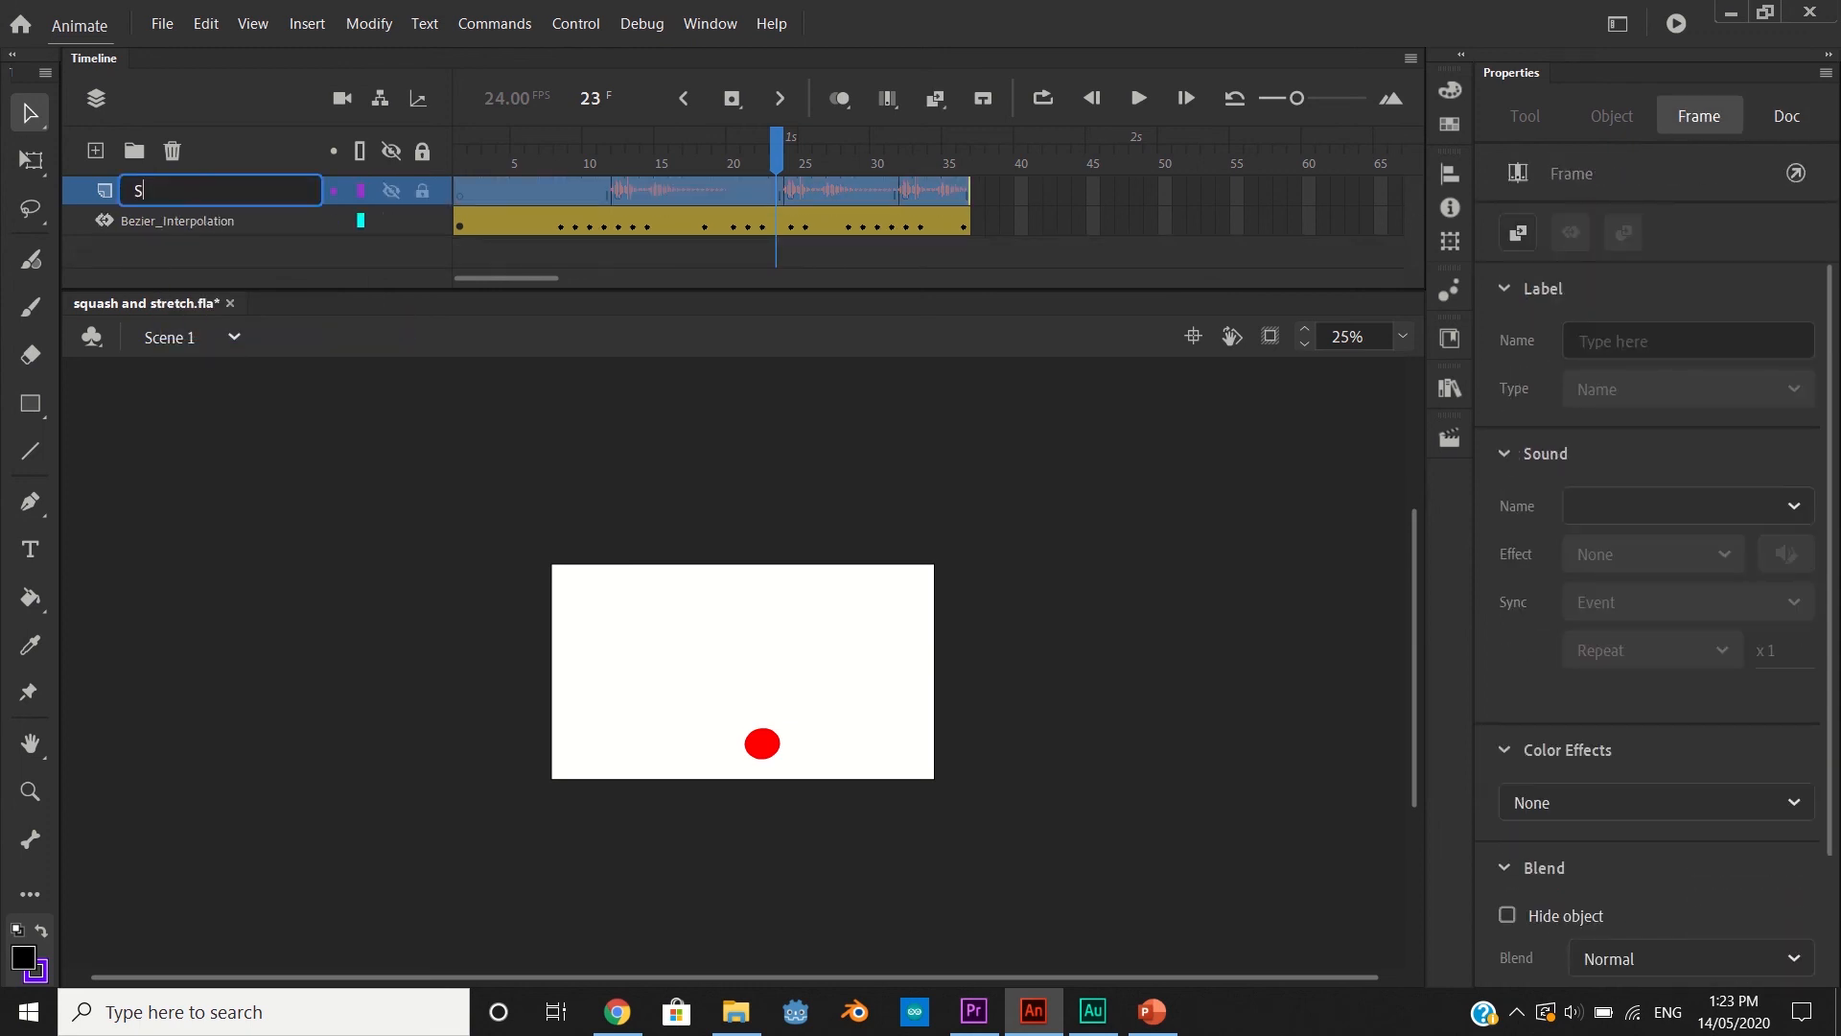
pyautogui.write('ound Bounce')
pyautogui.press('Return')
# Test the movie to check the bounce sounds against the ball's ground contacts, and close the preview
pyautogui.click(1008, 574)
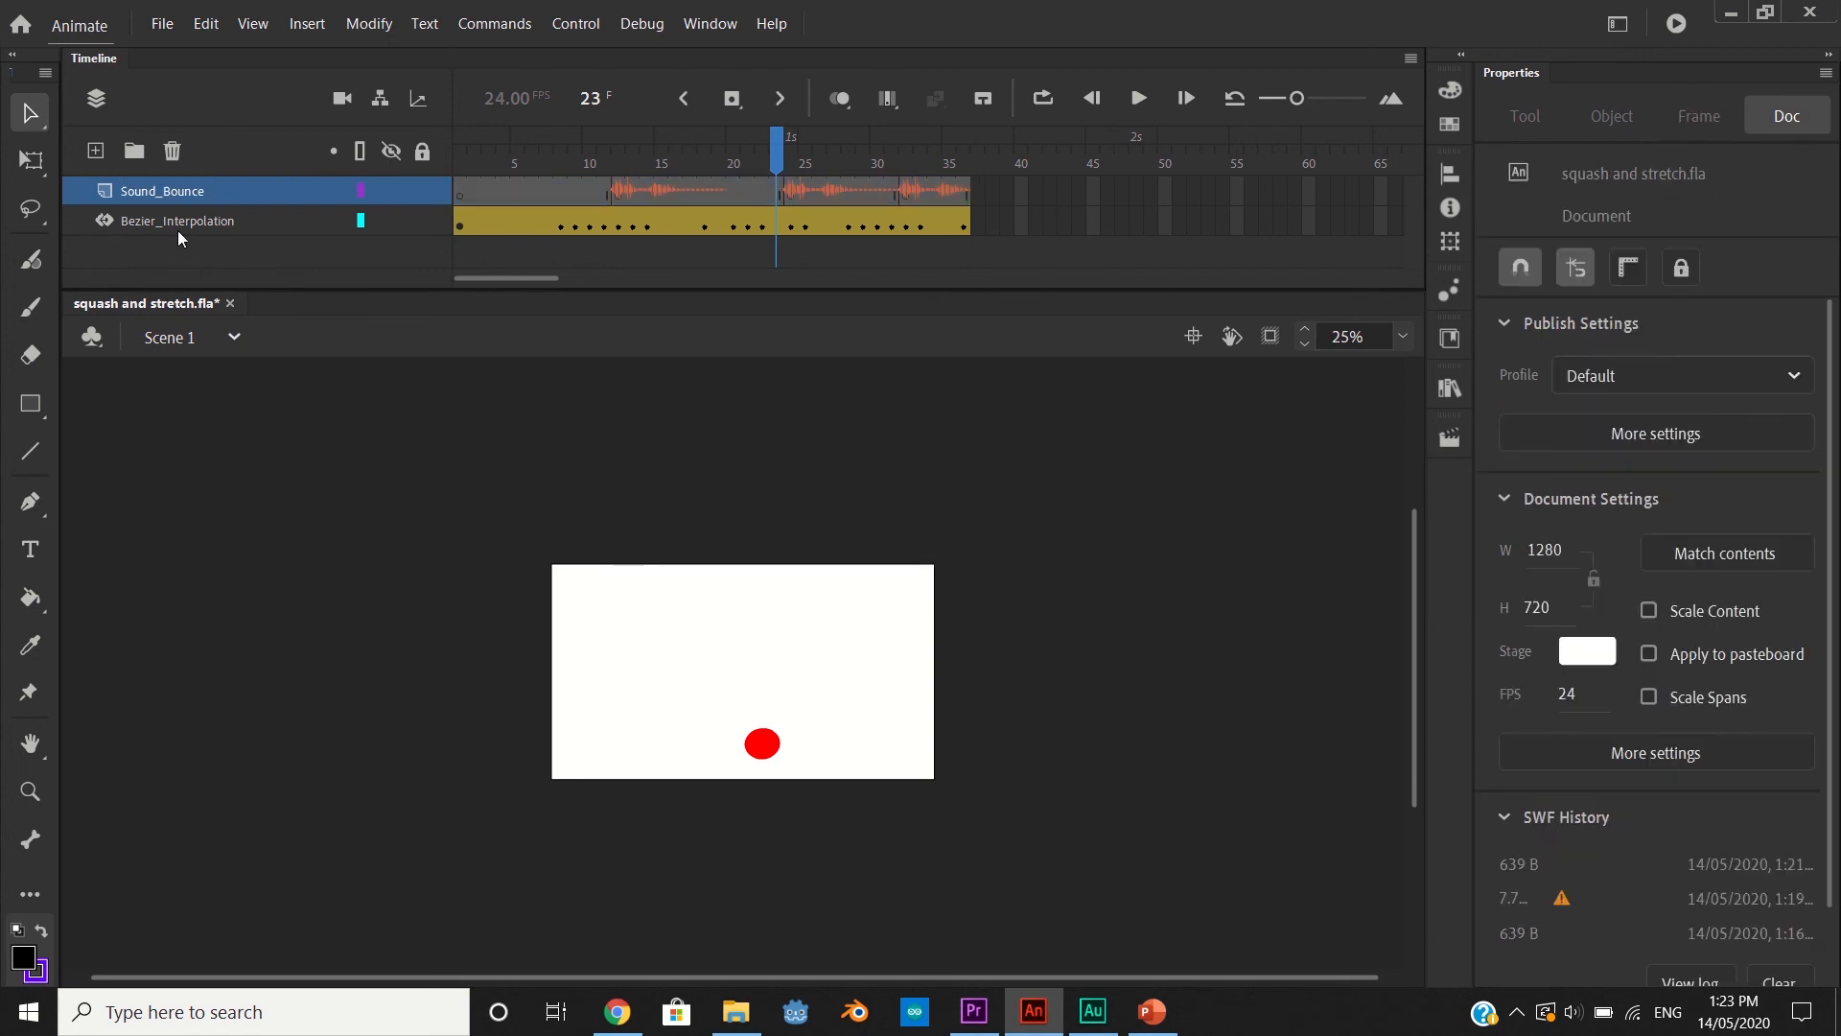
pyautogui.hotkey('ctrl', 'Return')
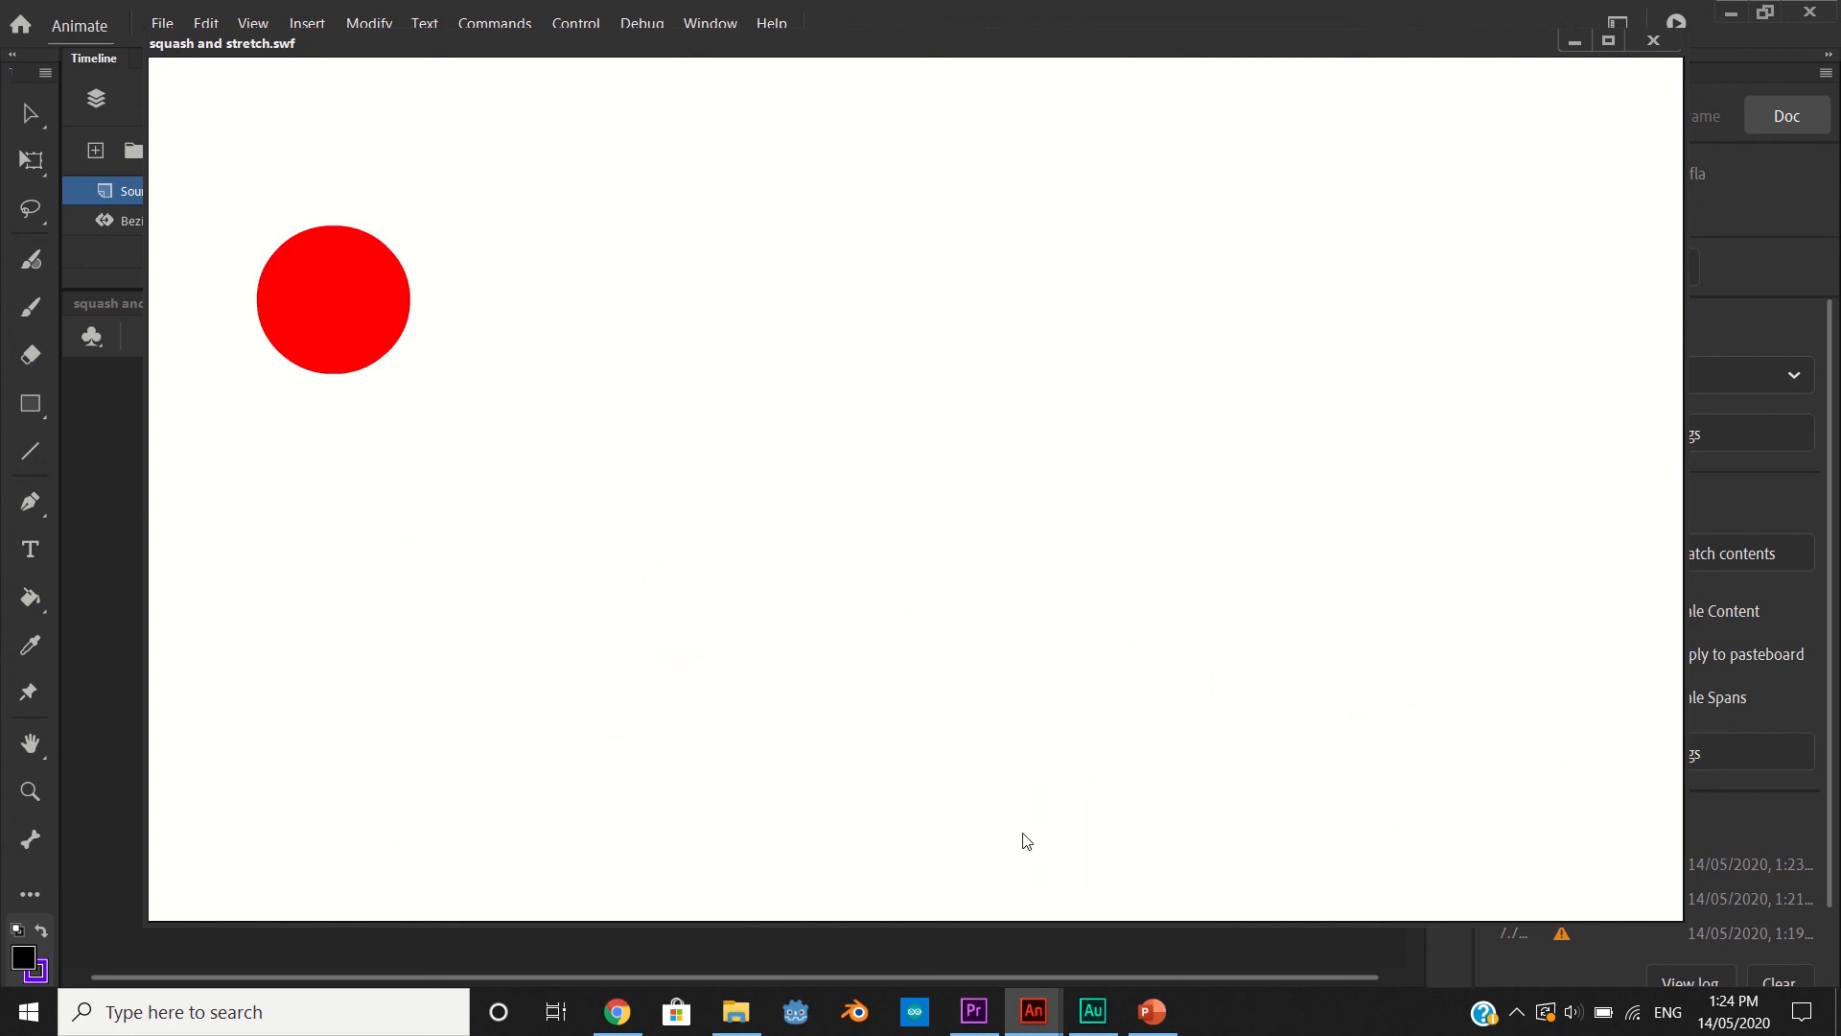
pyautogui.click(1675, 52)
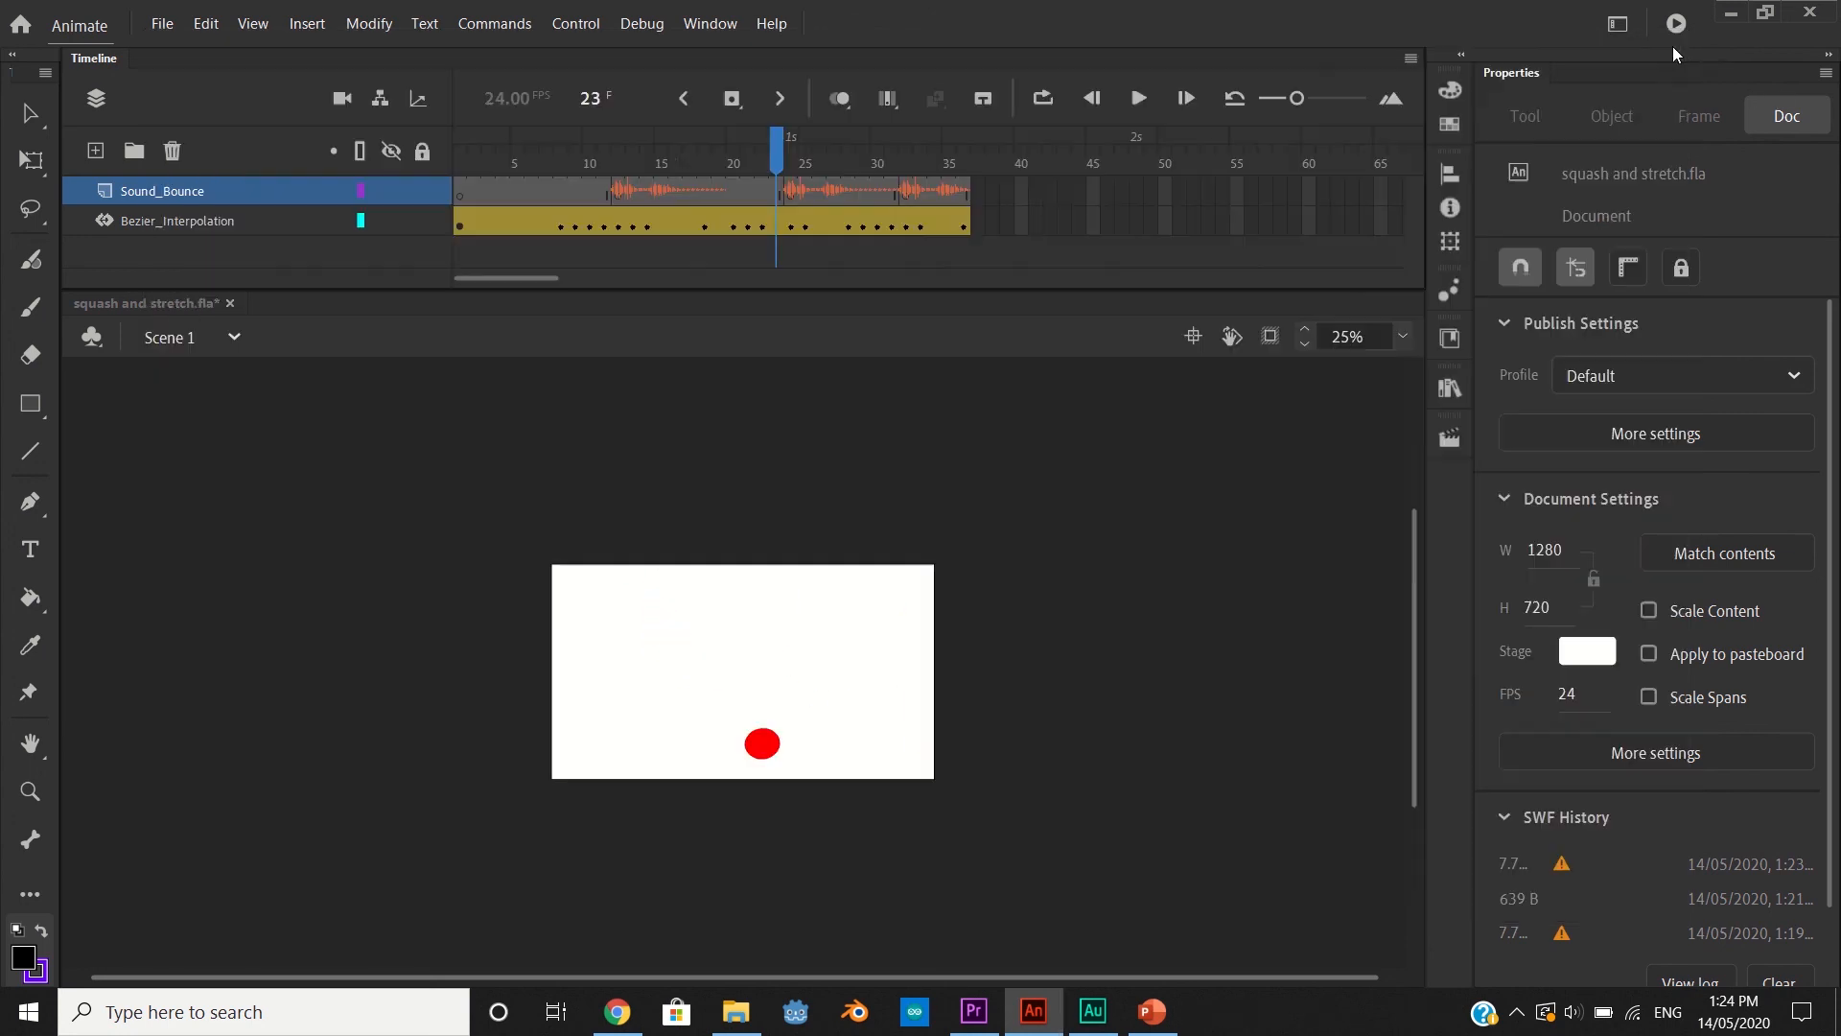
# Examine the filters and sound effect options available for the sound at frame 12, leaving the effect at None
pyautogui.click(616, 191)
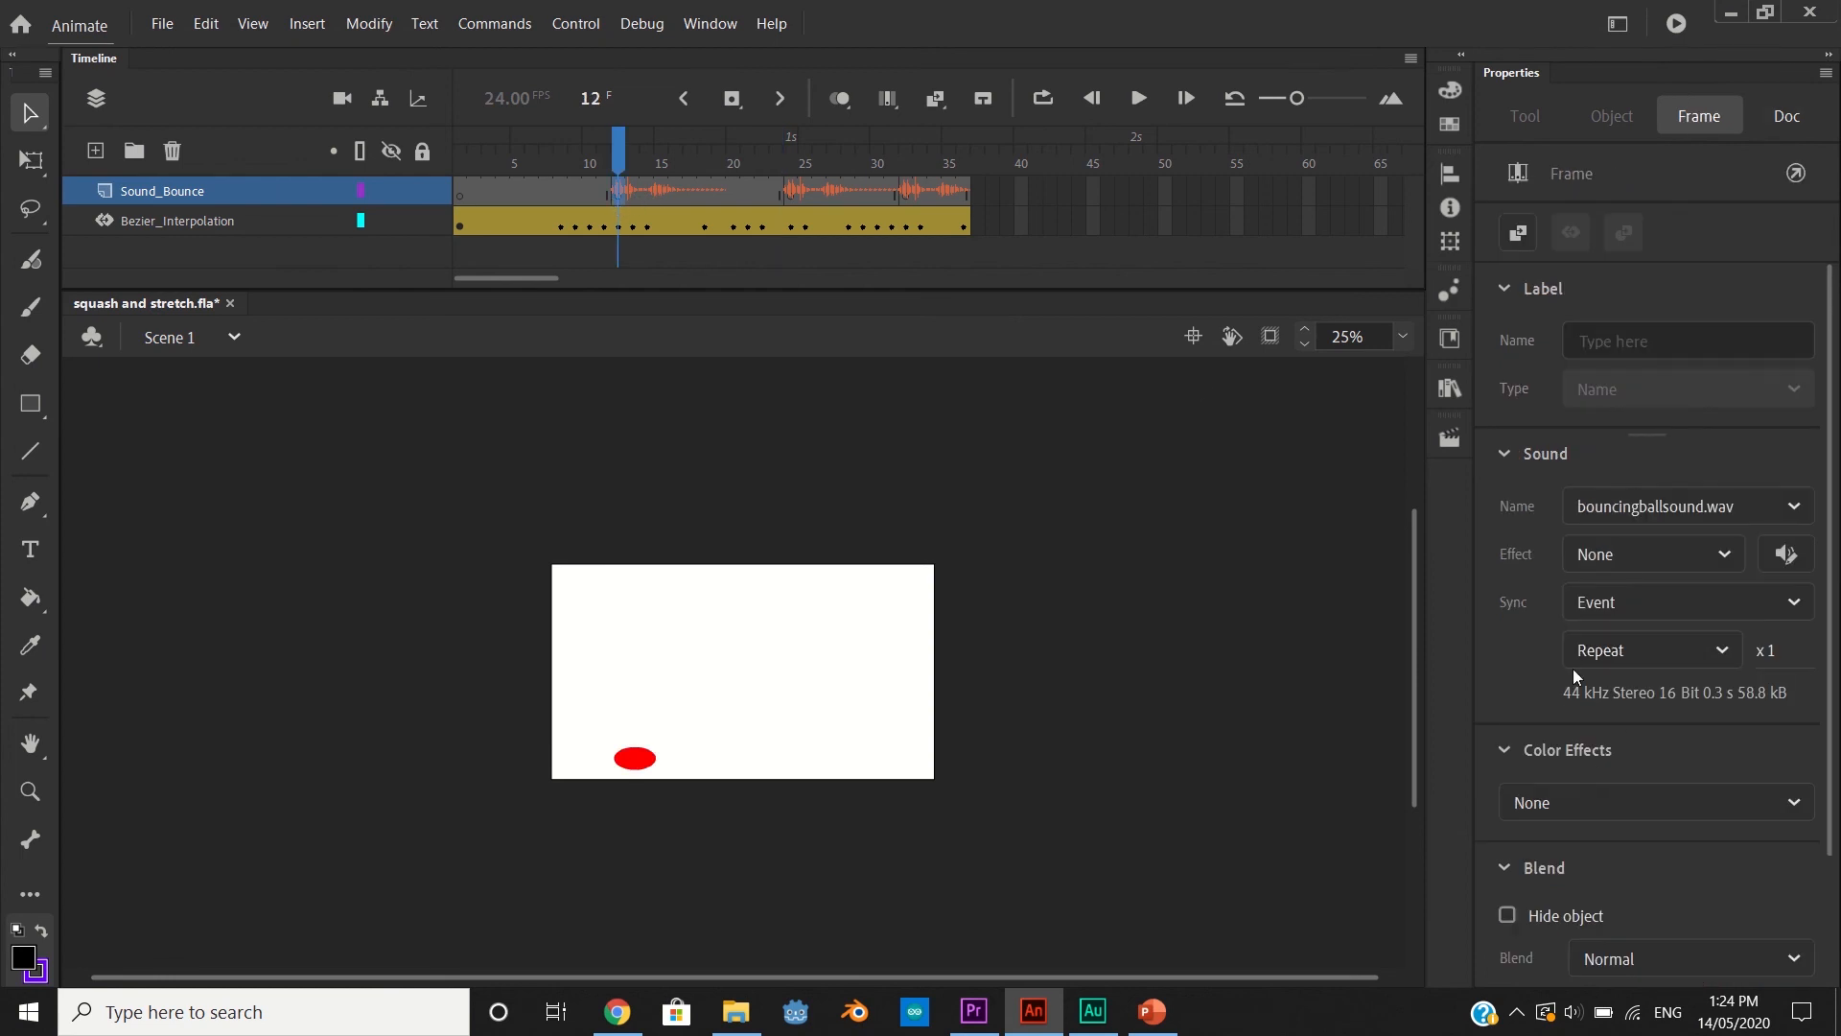
pyautogui.scroll(-3, 1601, 744)
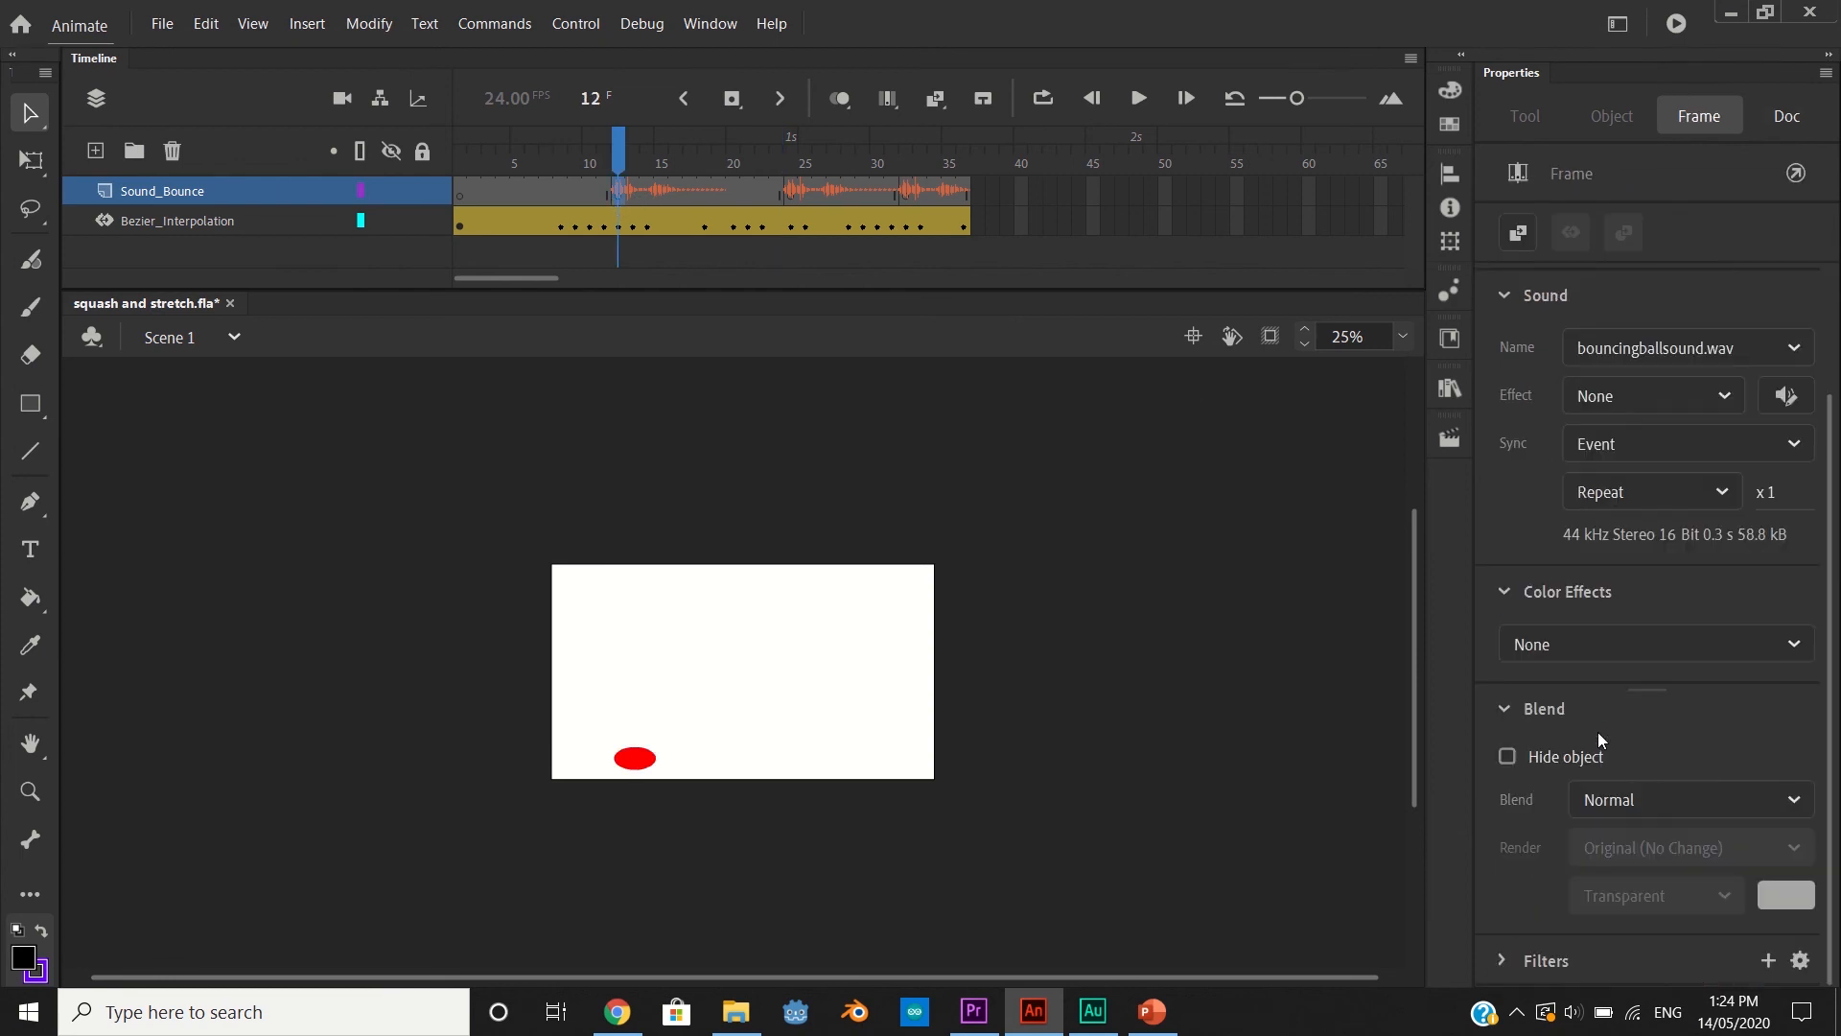
pyautogui.click(1504, 959)
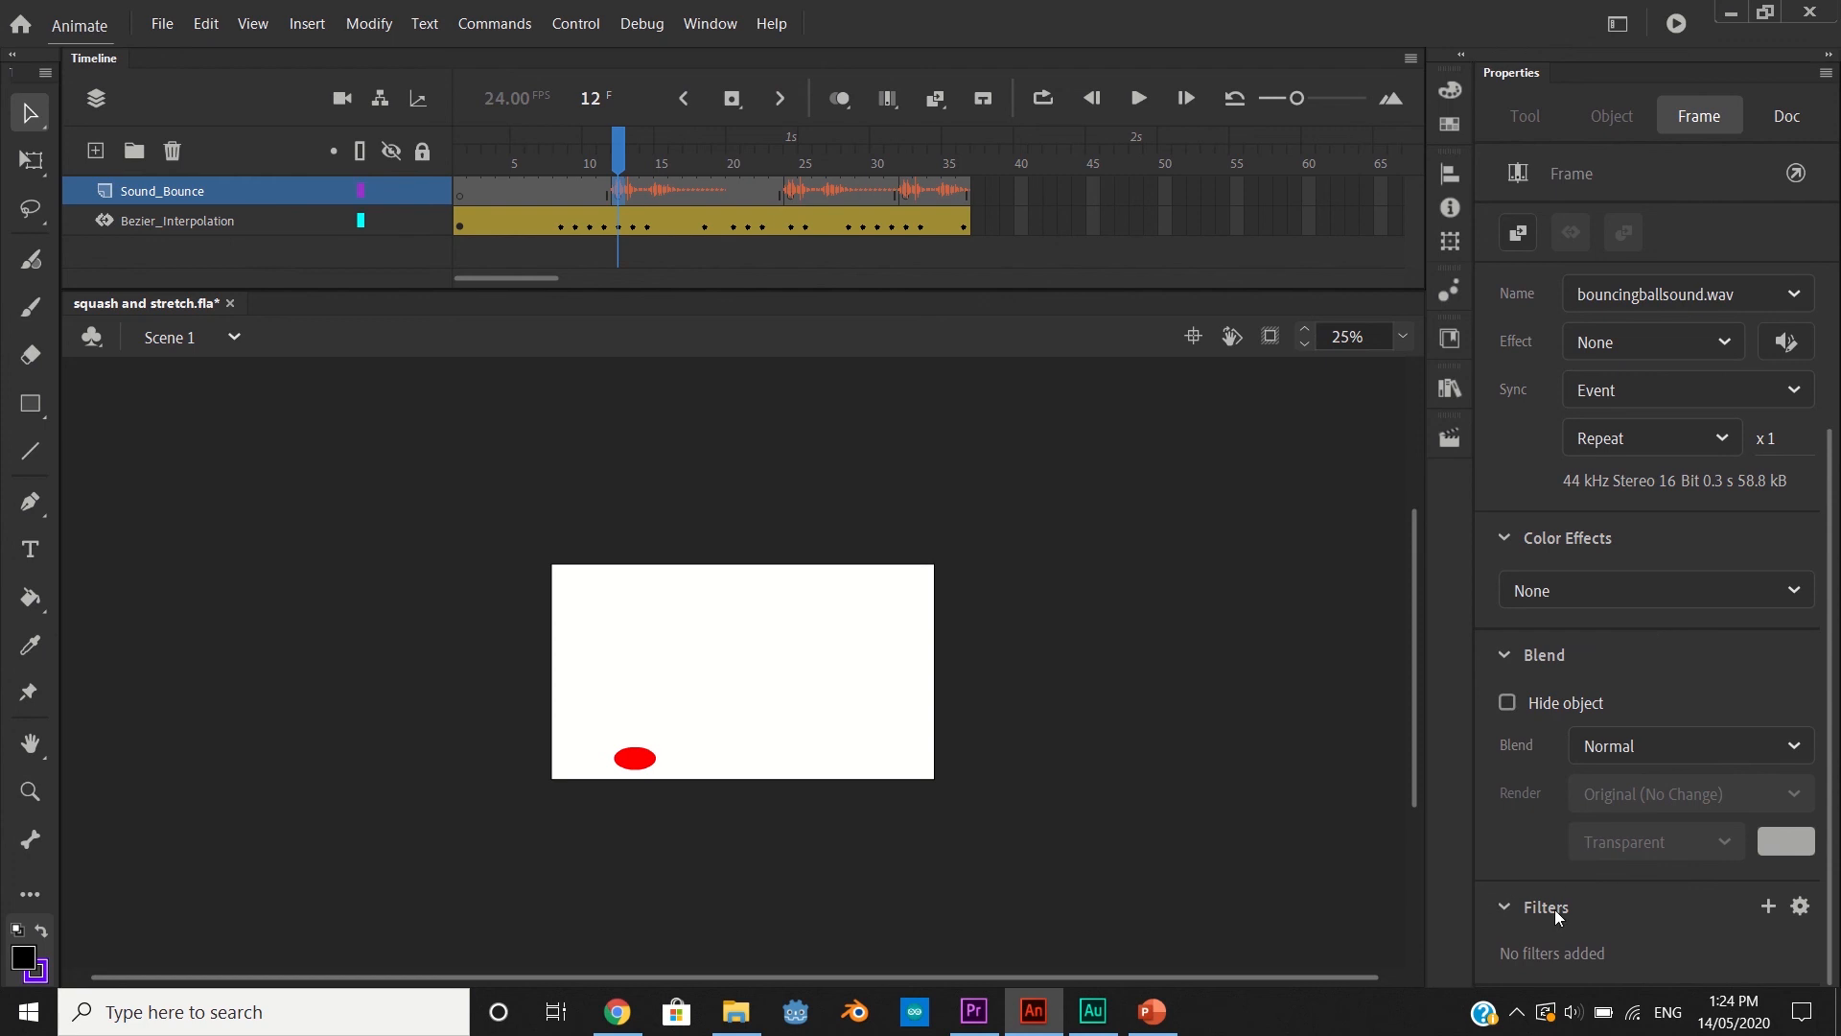
pyautogui.click(1768, 907)
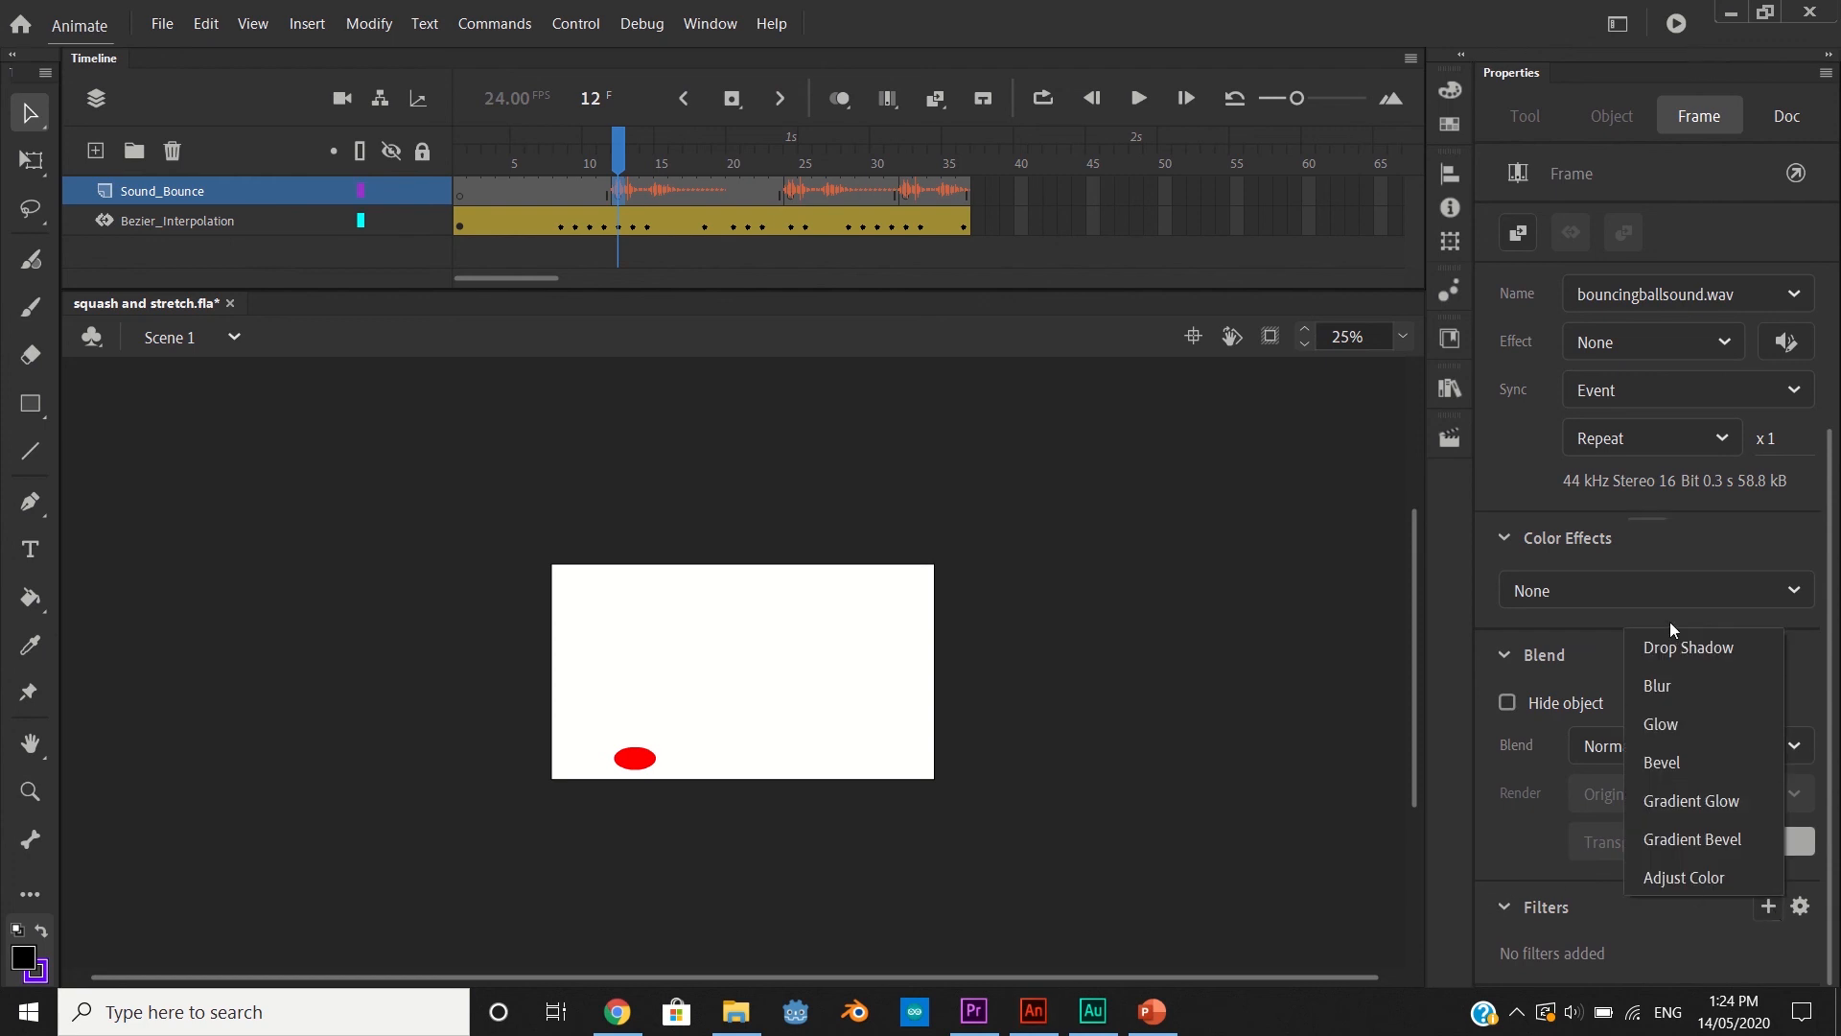
pyautogui.click(1498, 474)
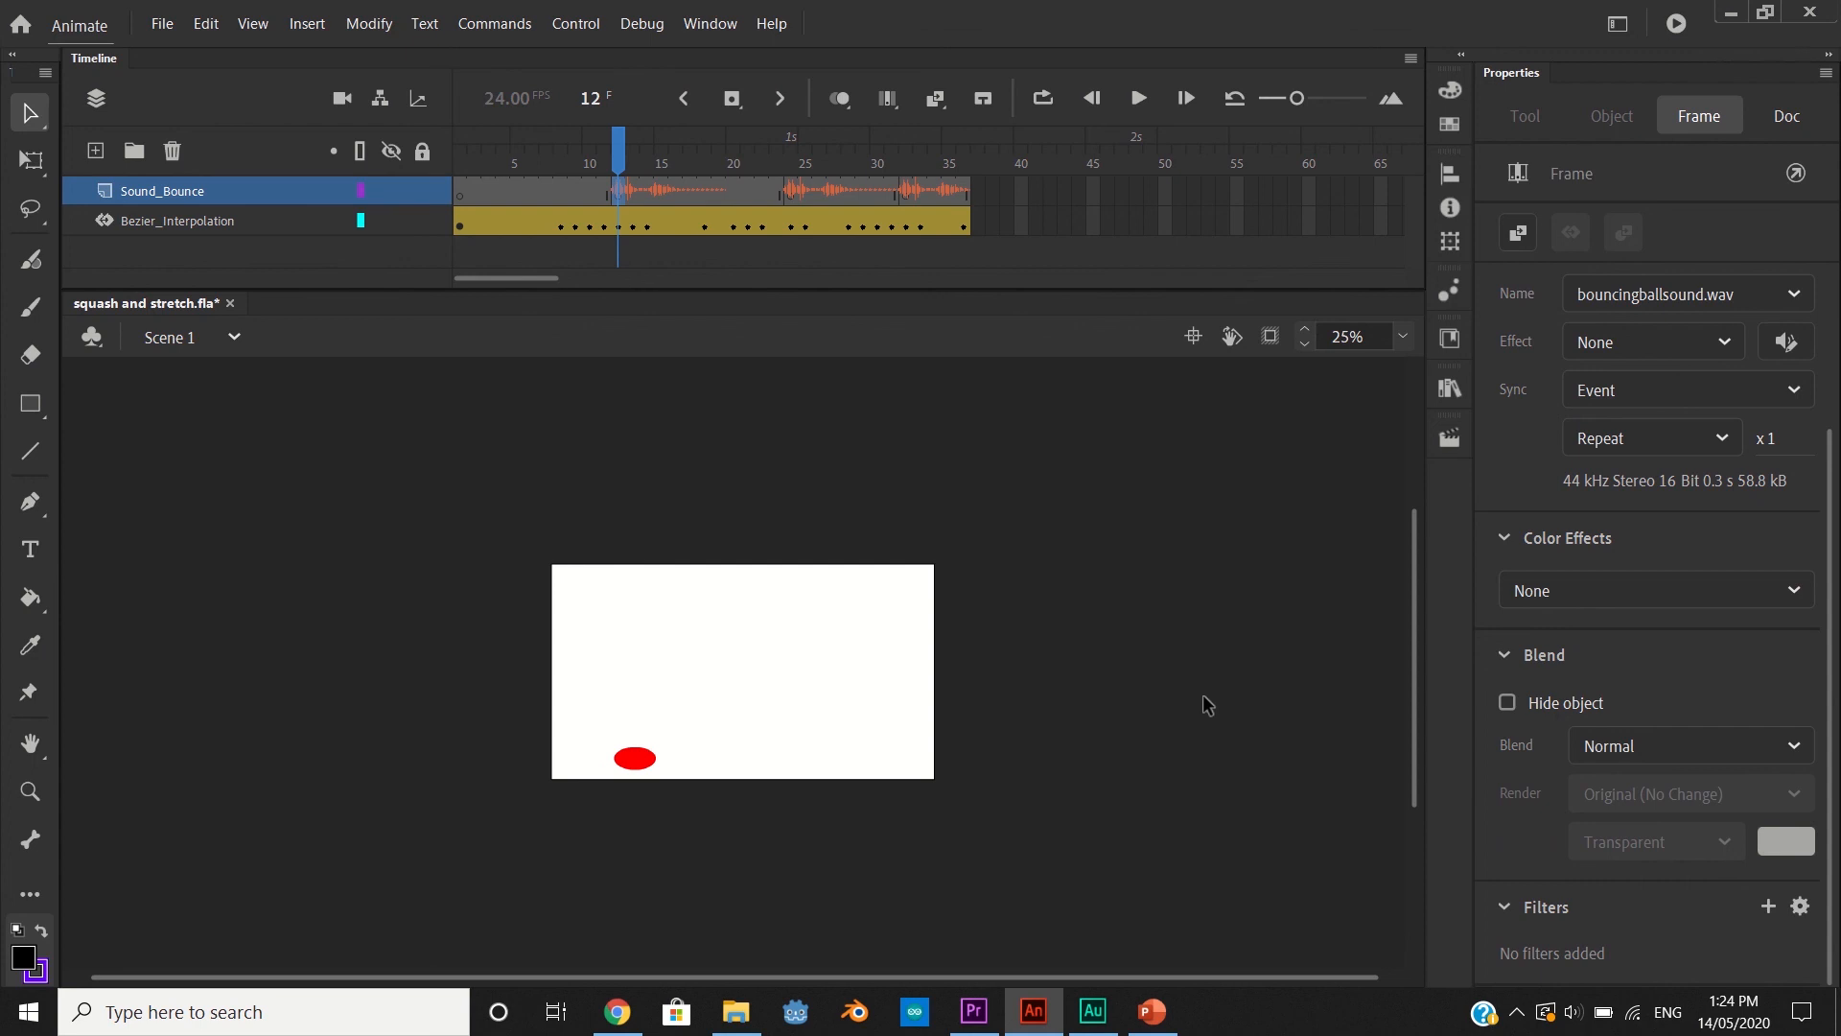
pyautogui.click(1678, 351)
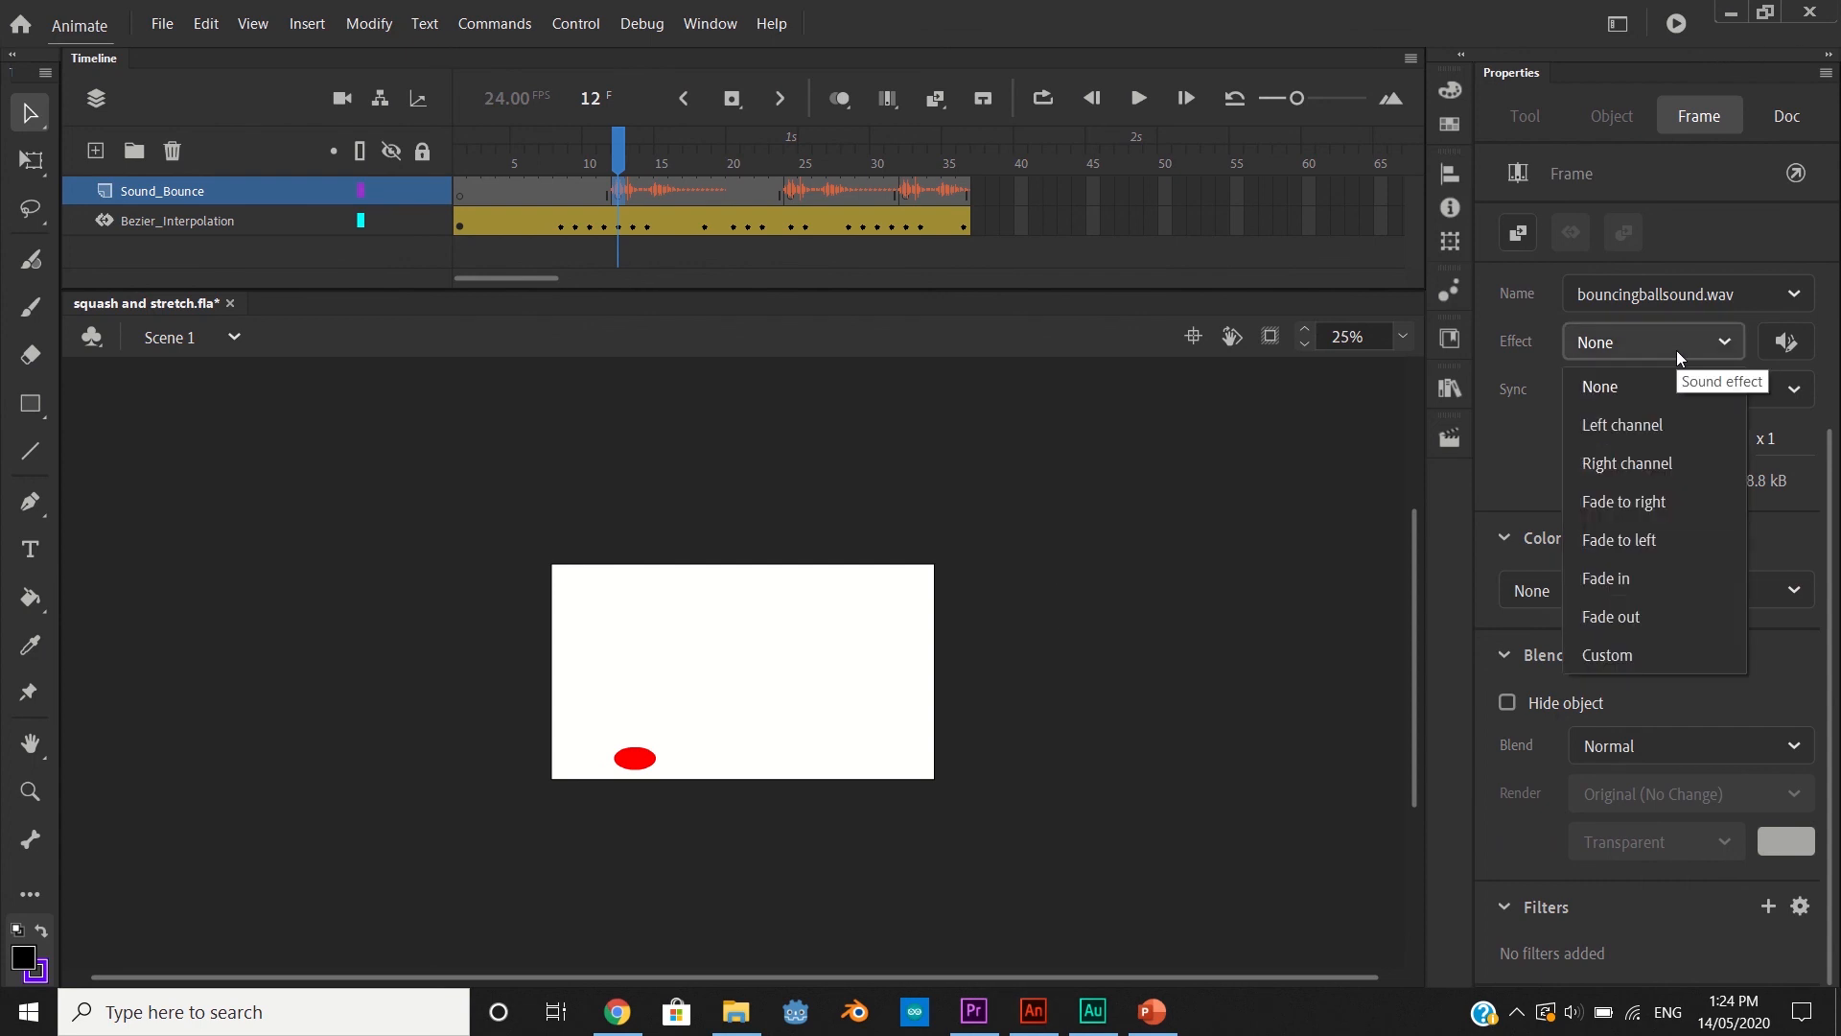
pyautogui.click(1609, 365)
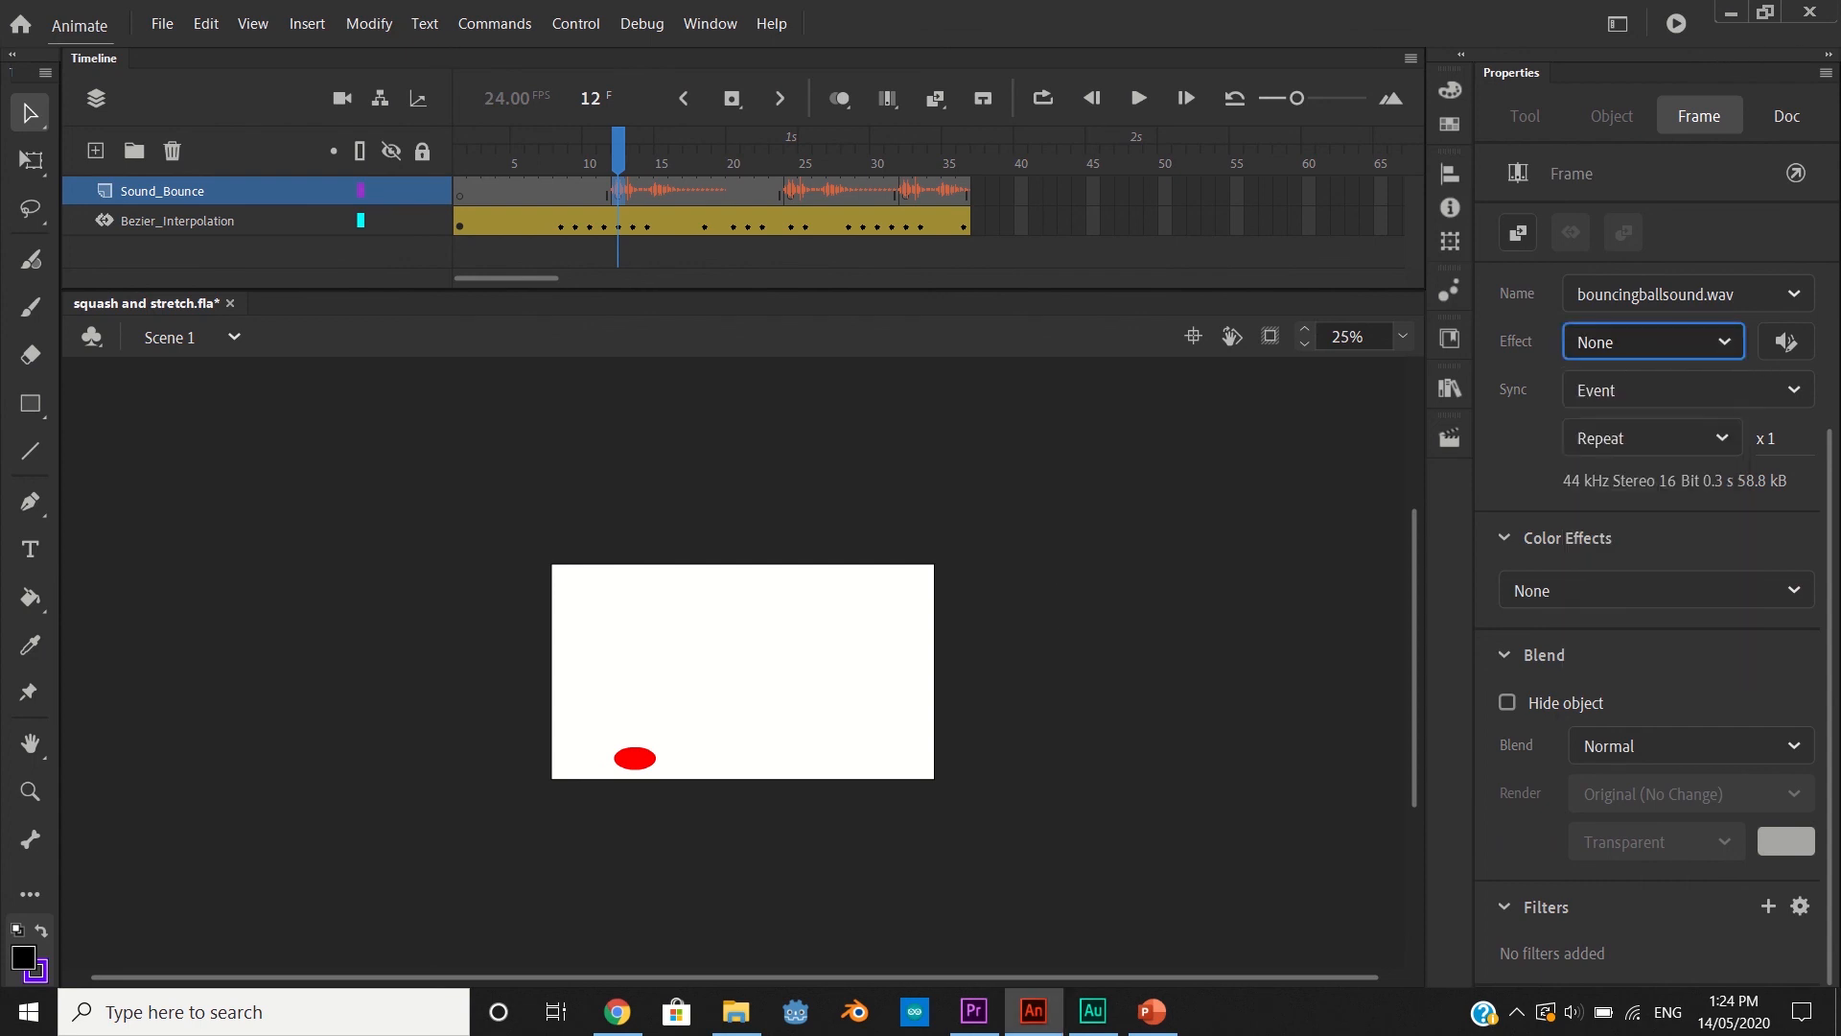
# Inspect the envelope and its effect presets for the sound at frame 12, closing the editor without changes
pyautogui.click(1785, 342)
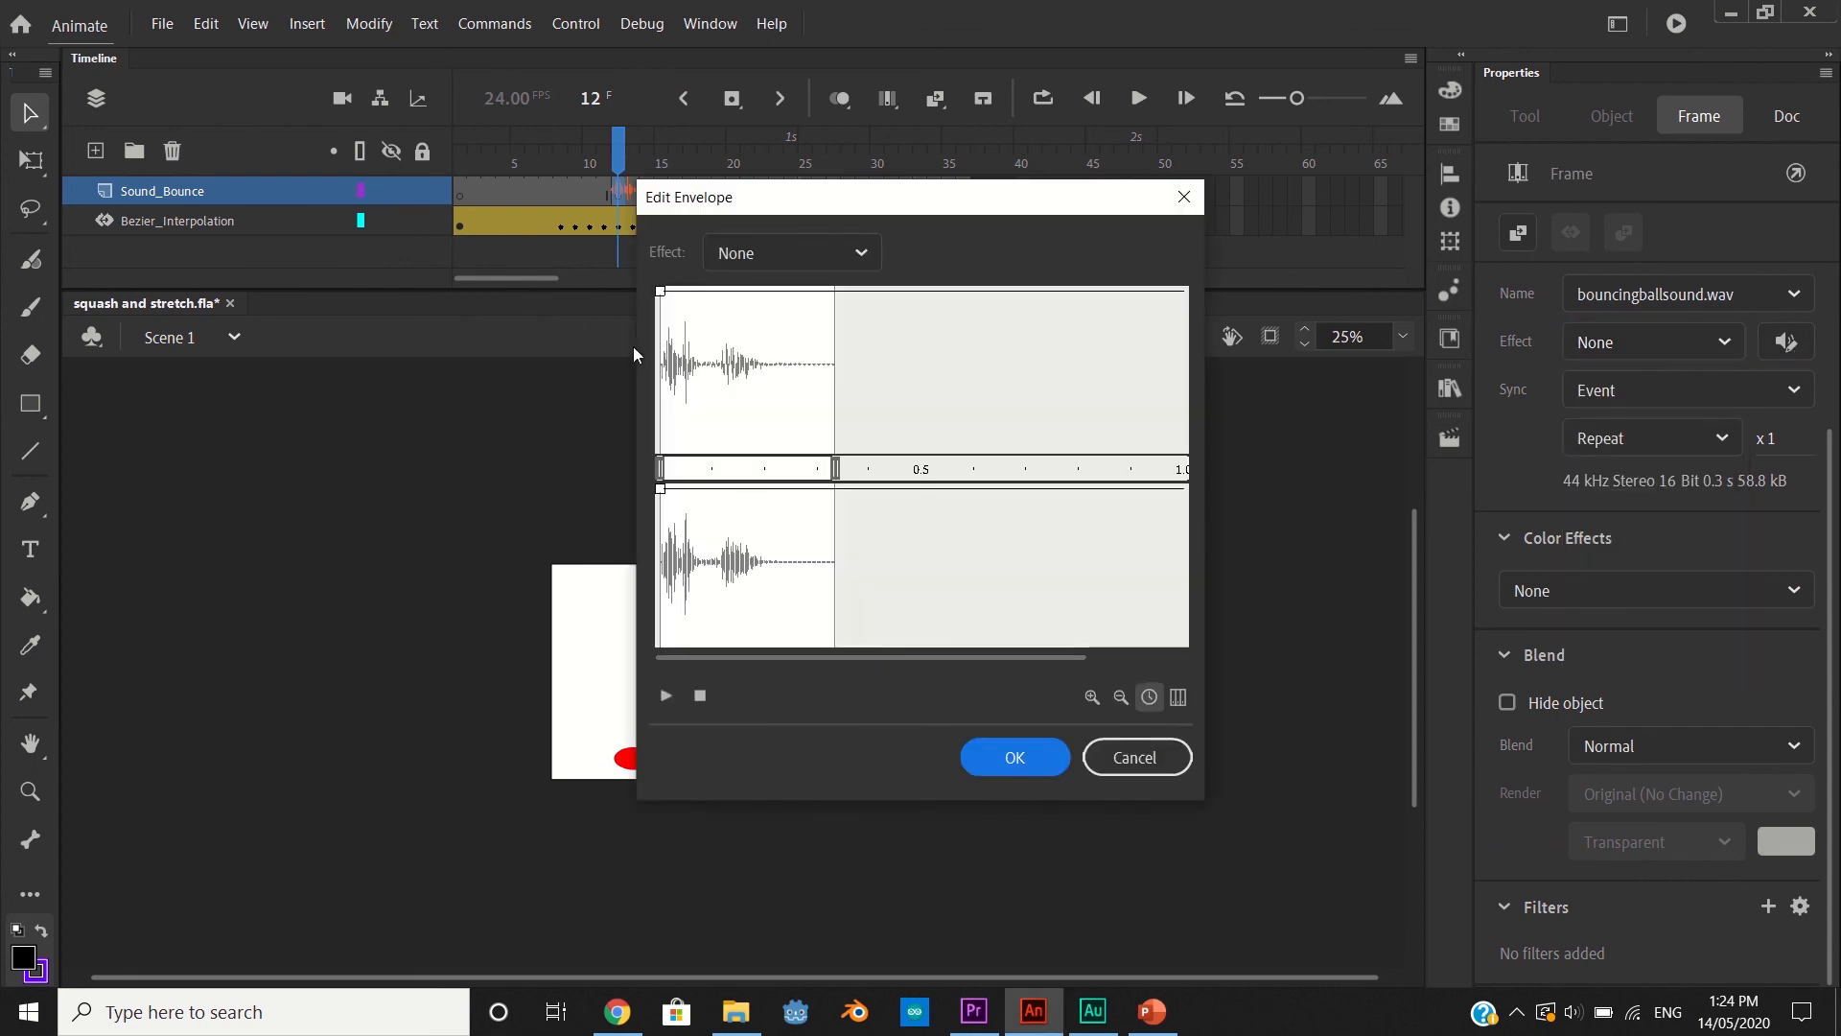
pyautogui.click(768, 252)
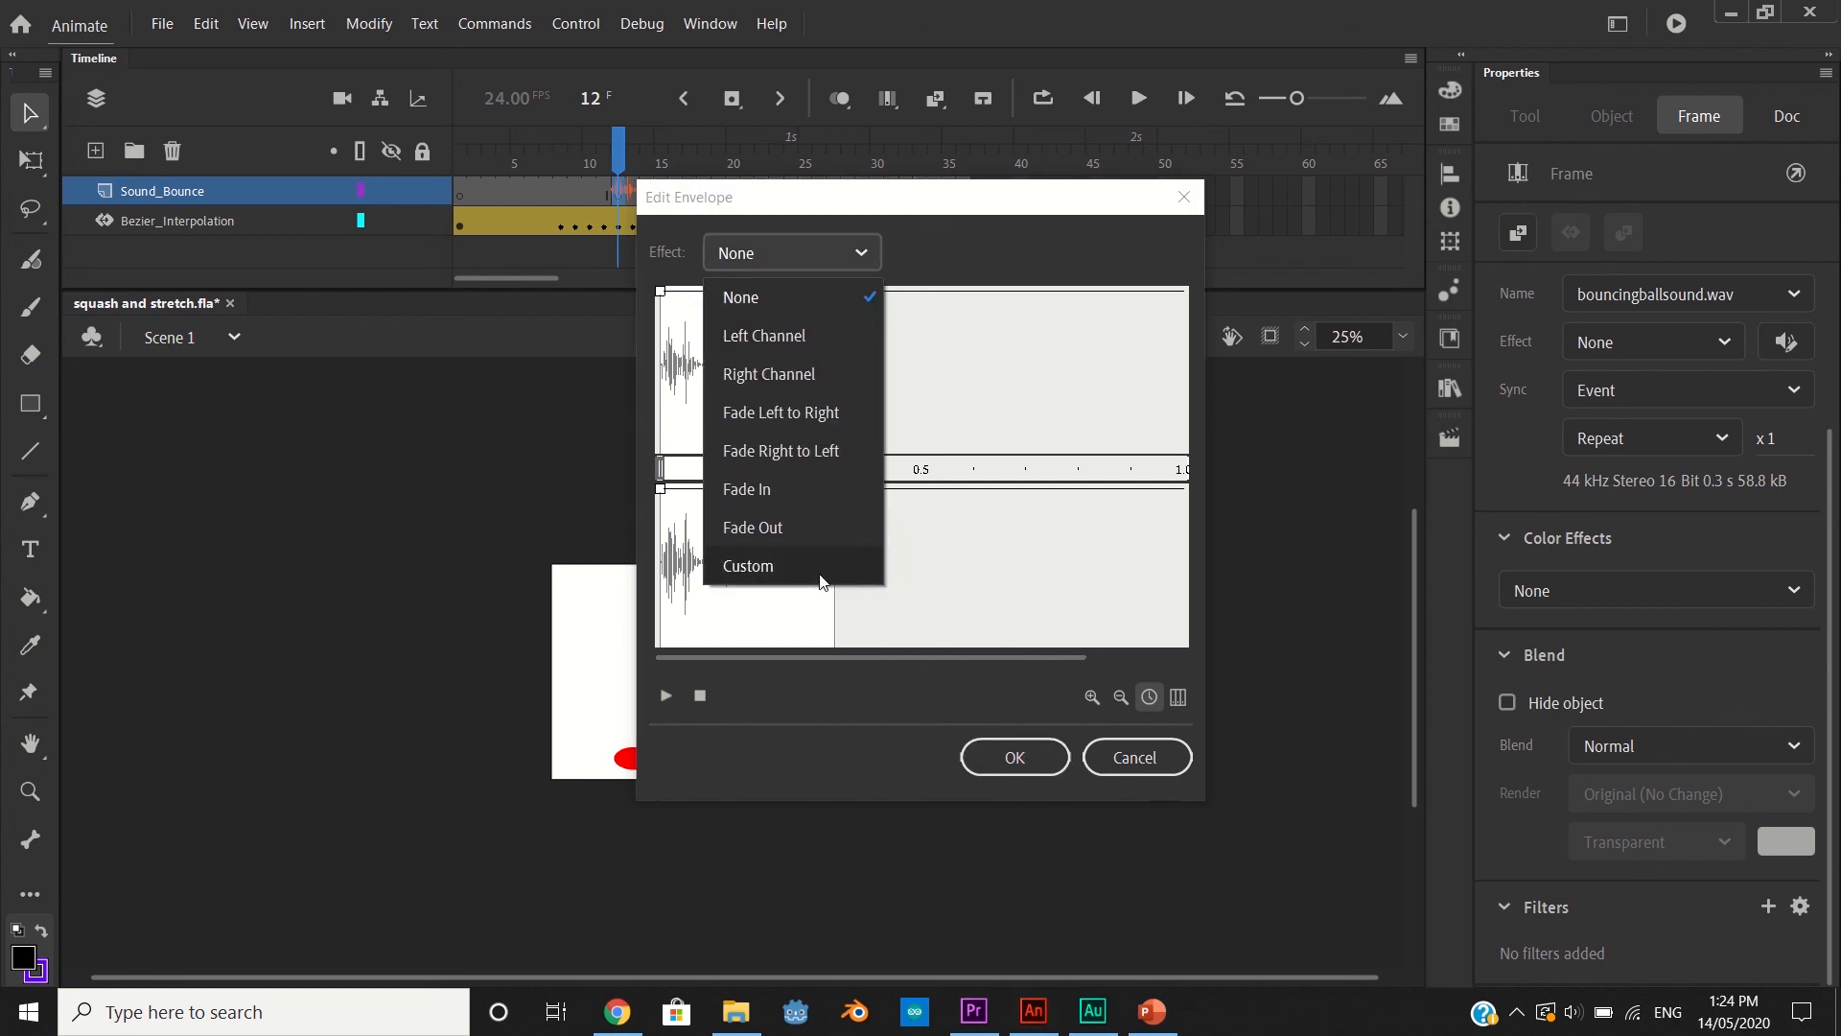
pyautogui.click(1136, 756)
pyautogui.click(1136, 757)
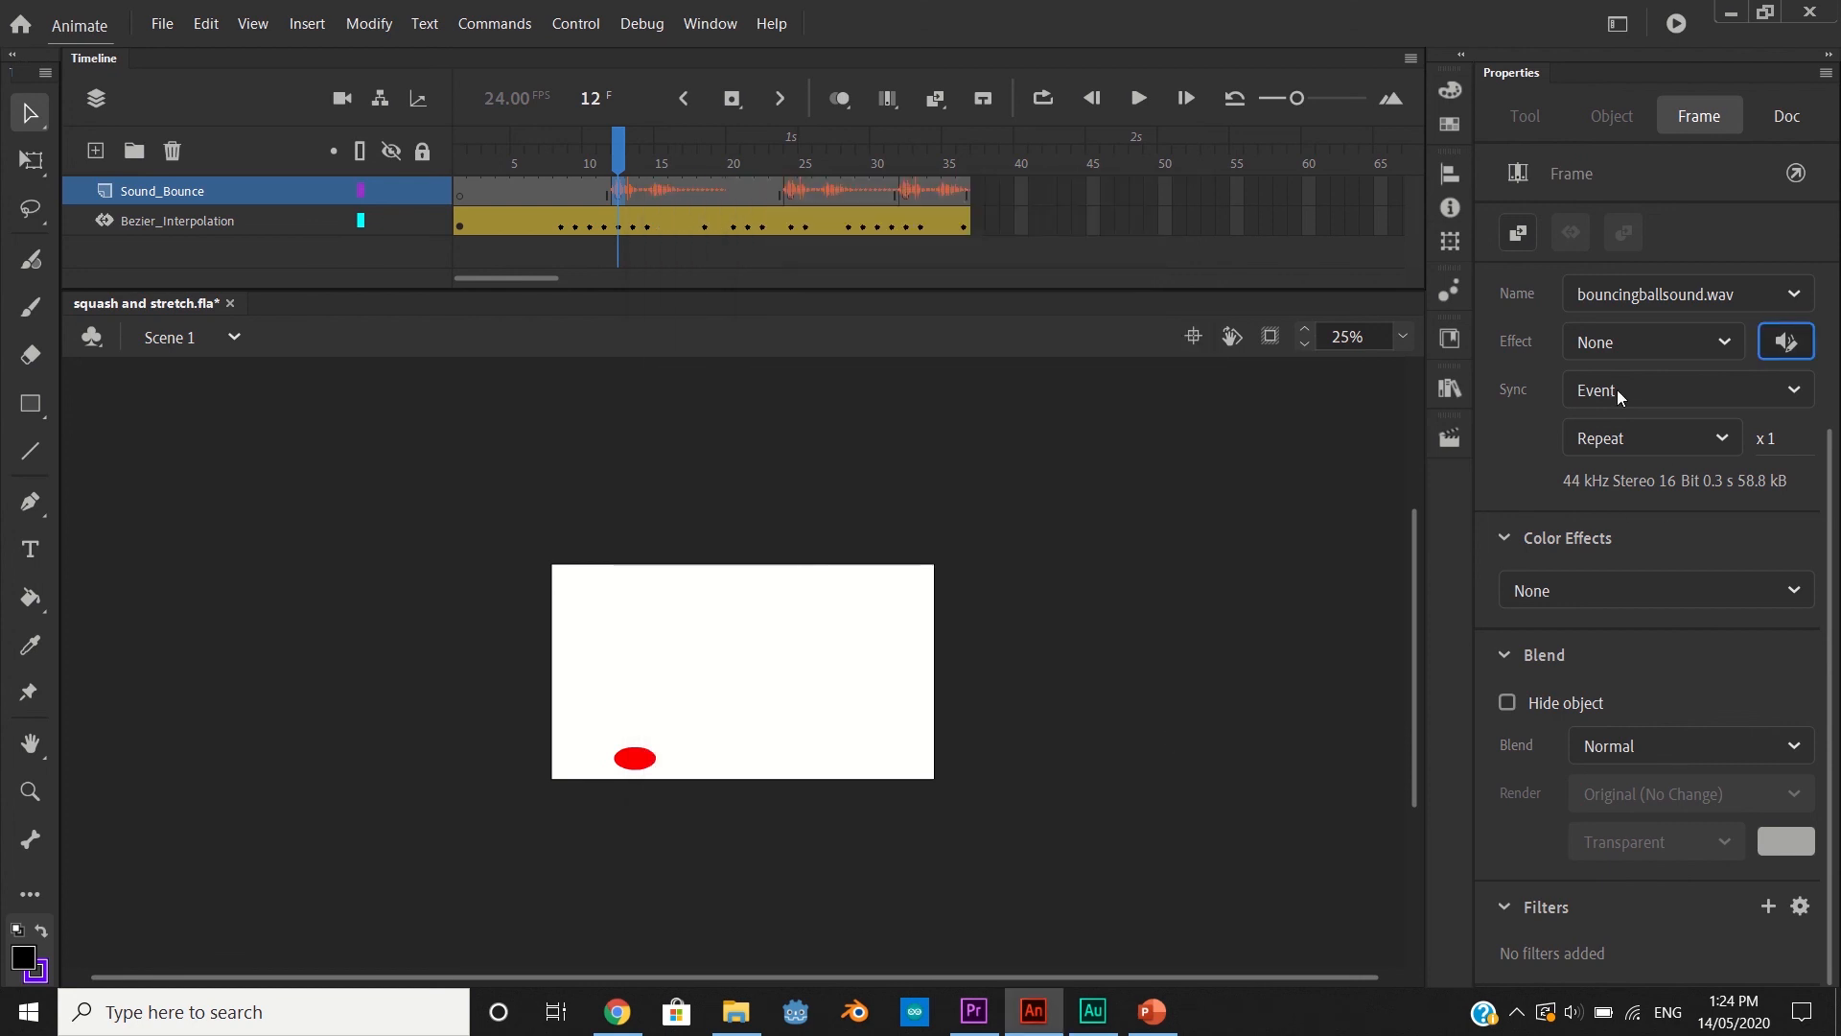
# Lower the first channel's volume envelope of the frame 24 sound to a level line slightly above half height
pyautogui.click(790, 194)
pyautogui.click(1774, 345)
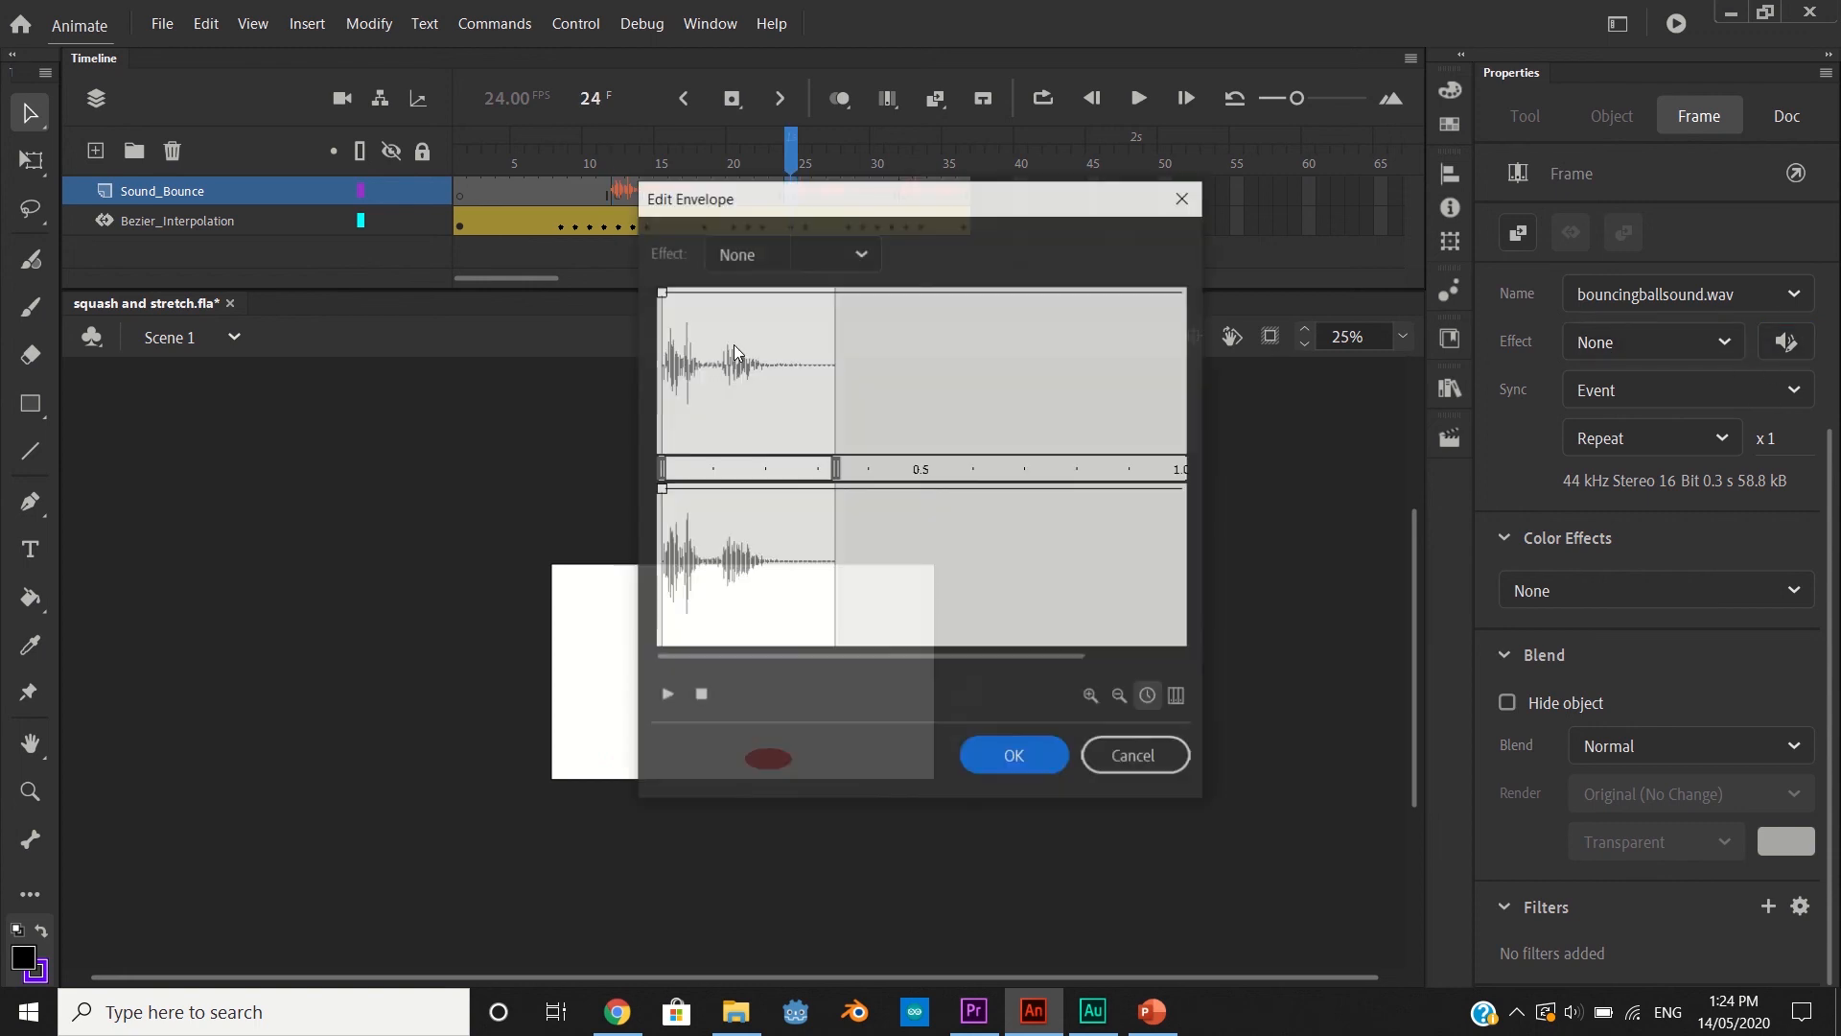
pyautogui.moveTo(705, 292); pyautogui.dragTo(708, 357)
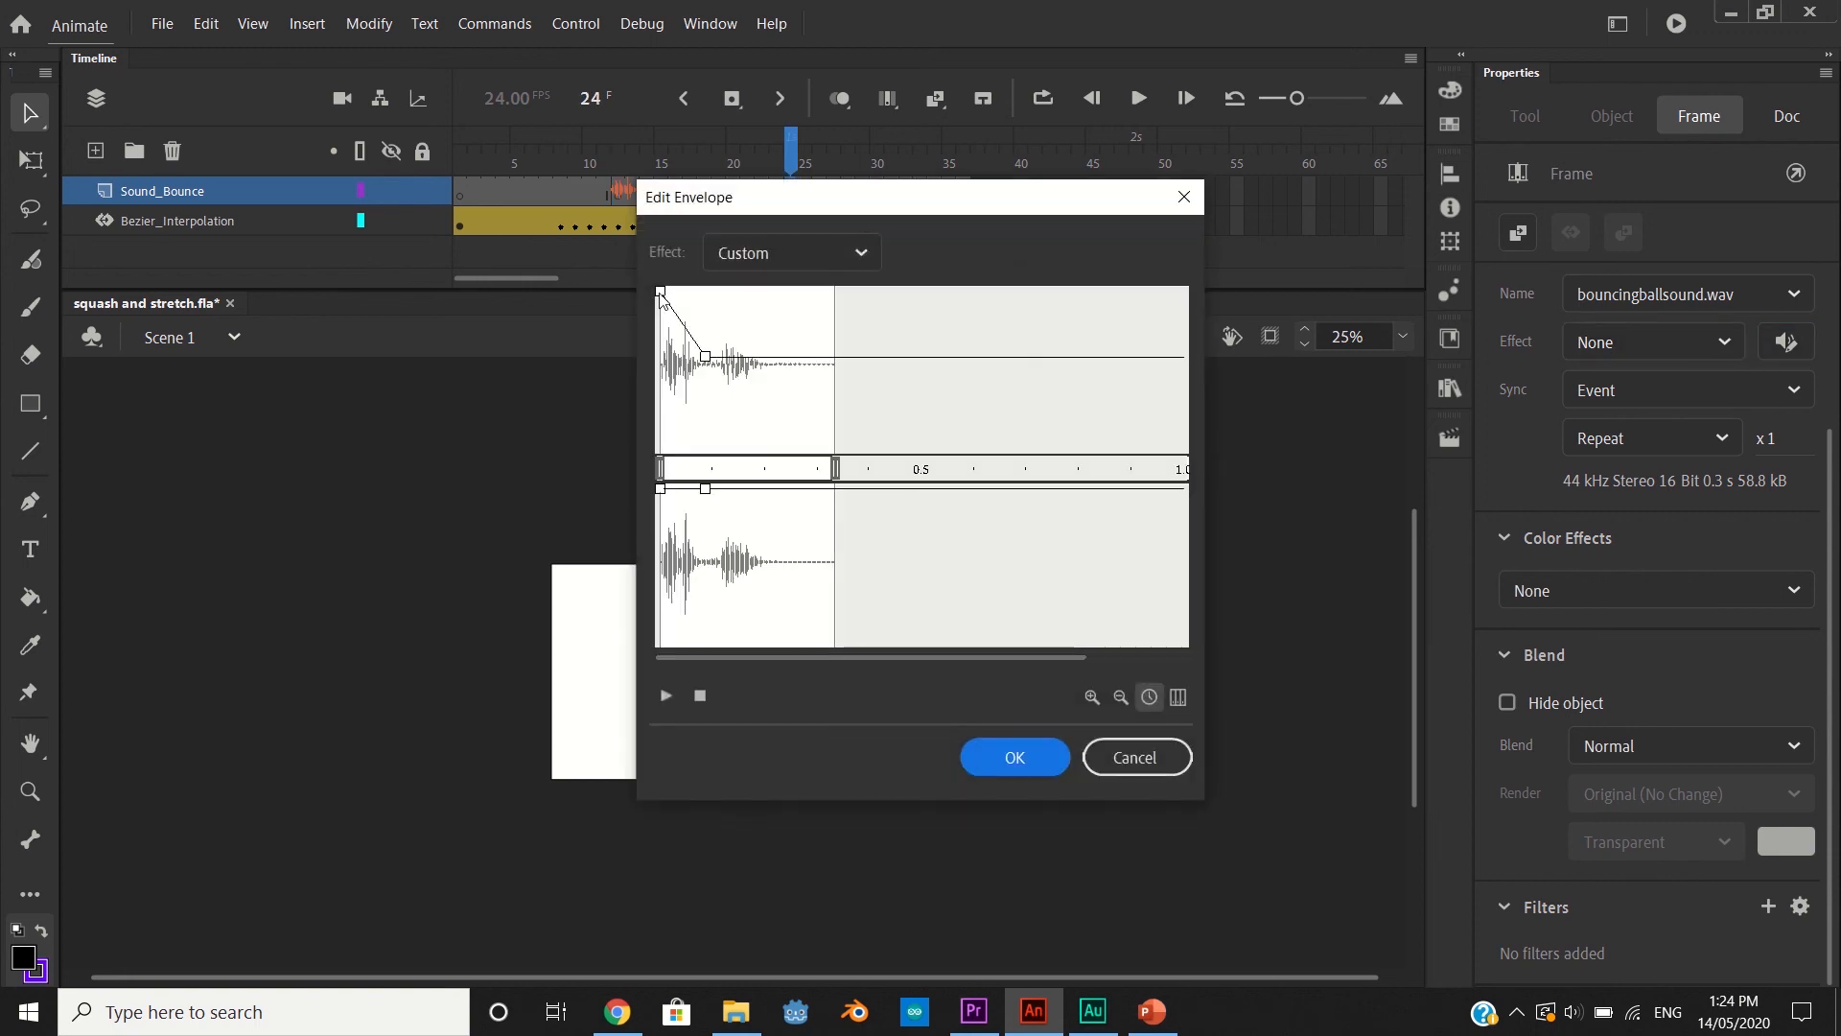
pyautogui.moveTo(660, 292); pyautogui.dragTo(652, 358)
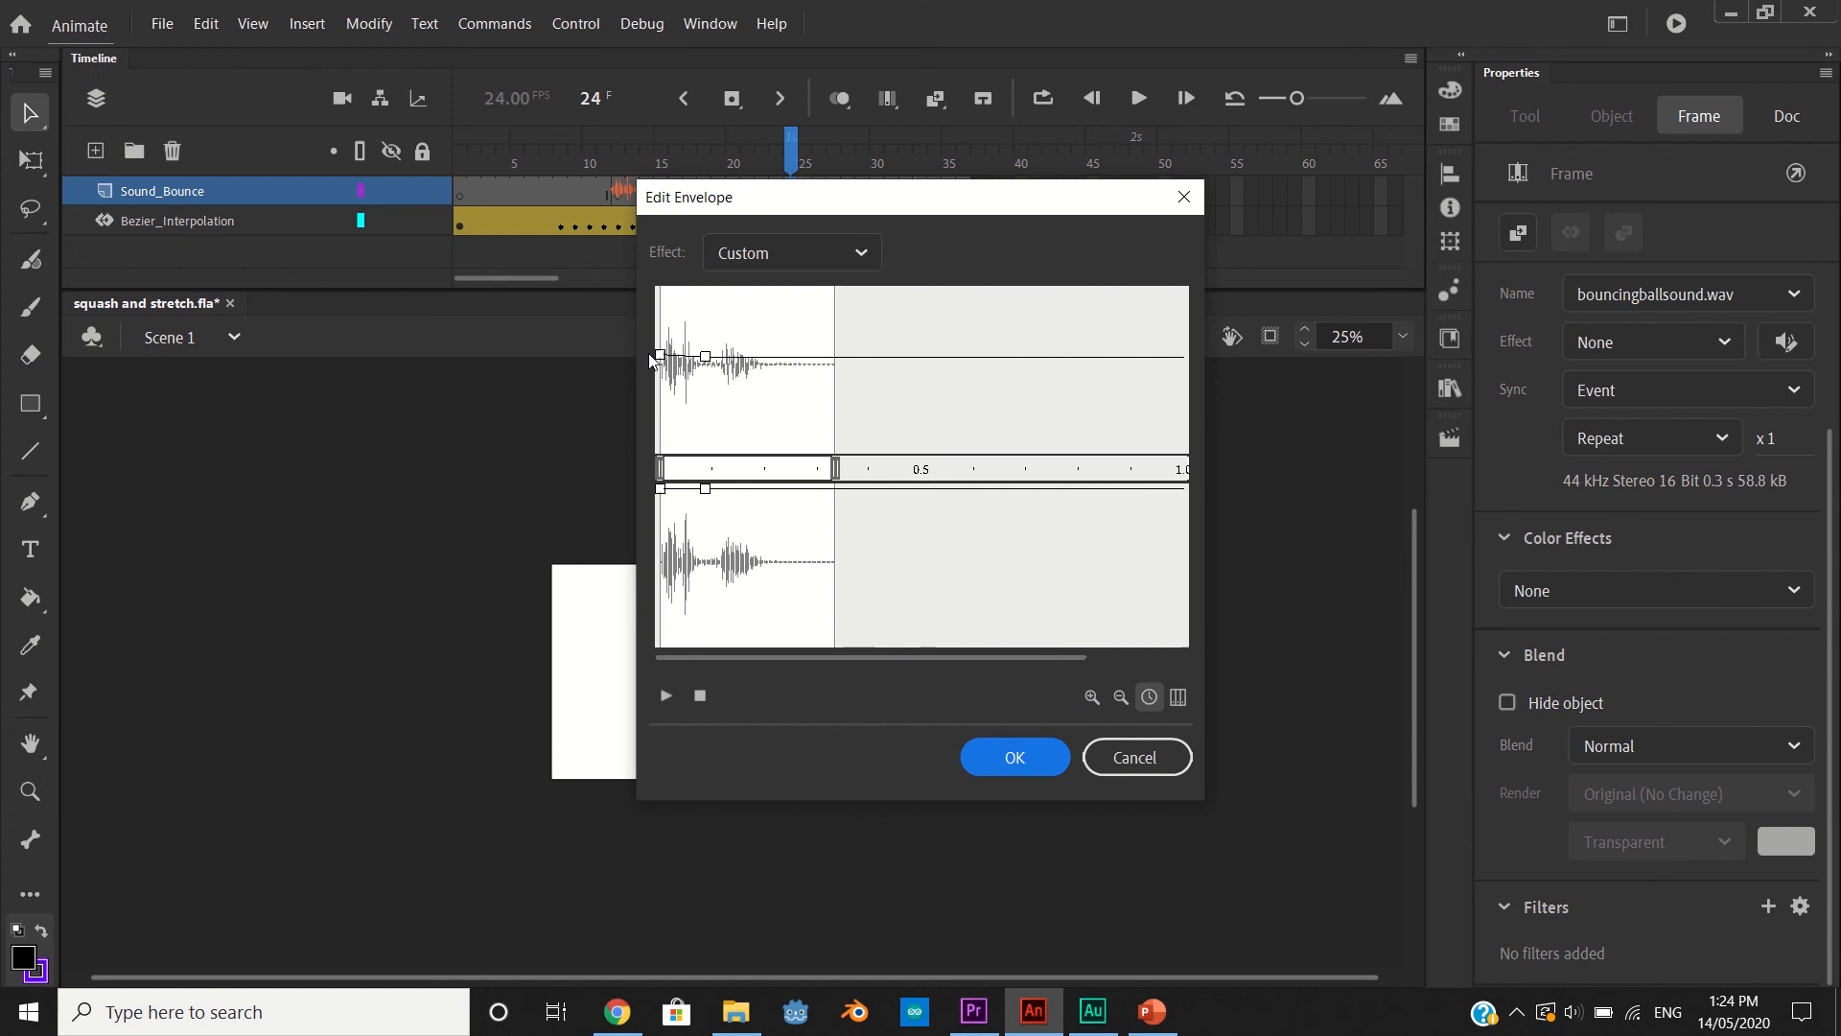
pyautogui.click(991, 749)
# Lower the first channel's volume envelope of the frame 32 sound to a level line at about a third of its height
pyautogui.click(918, 195)
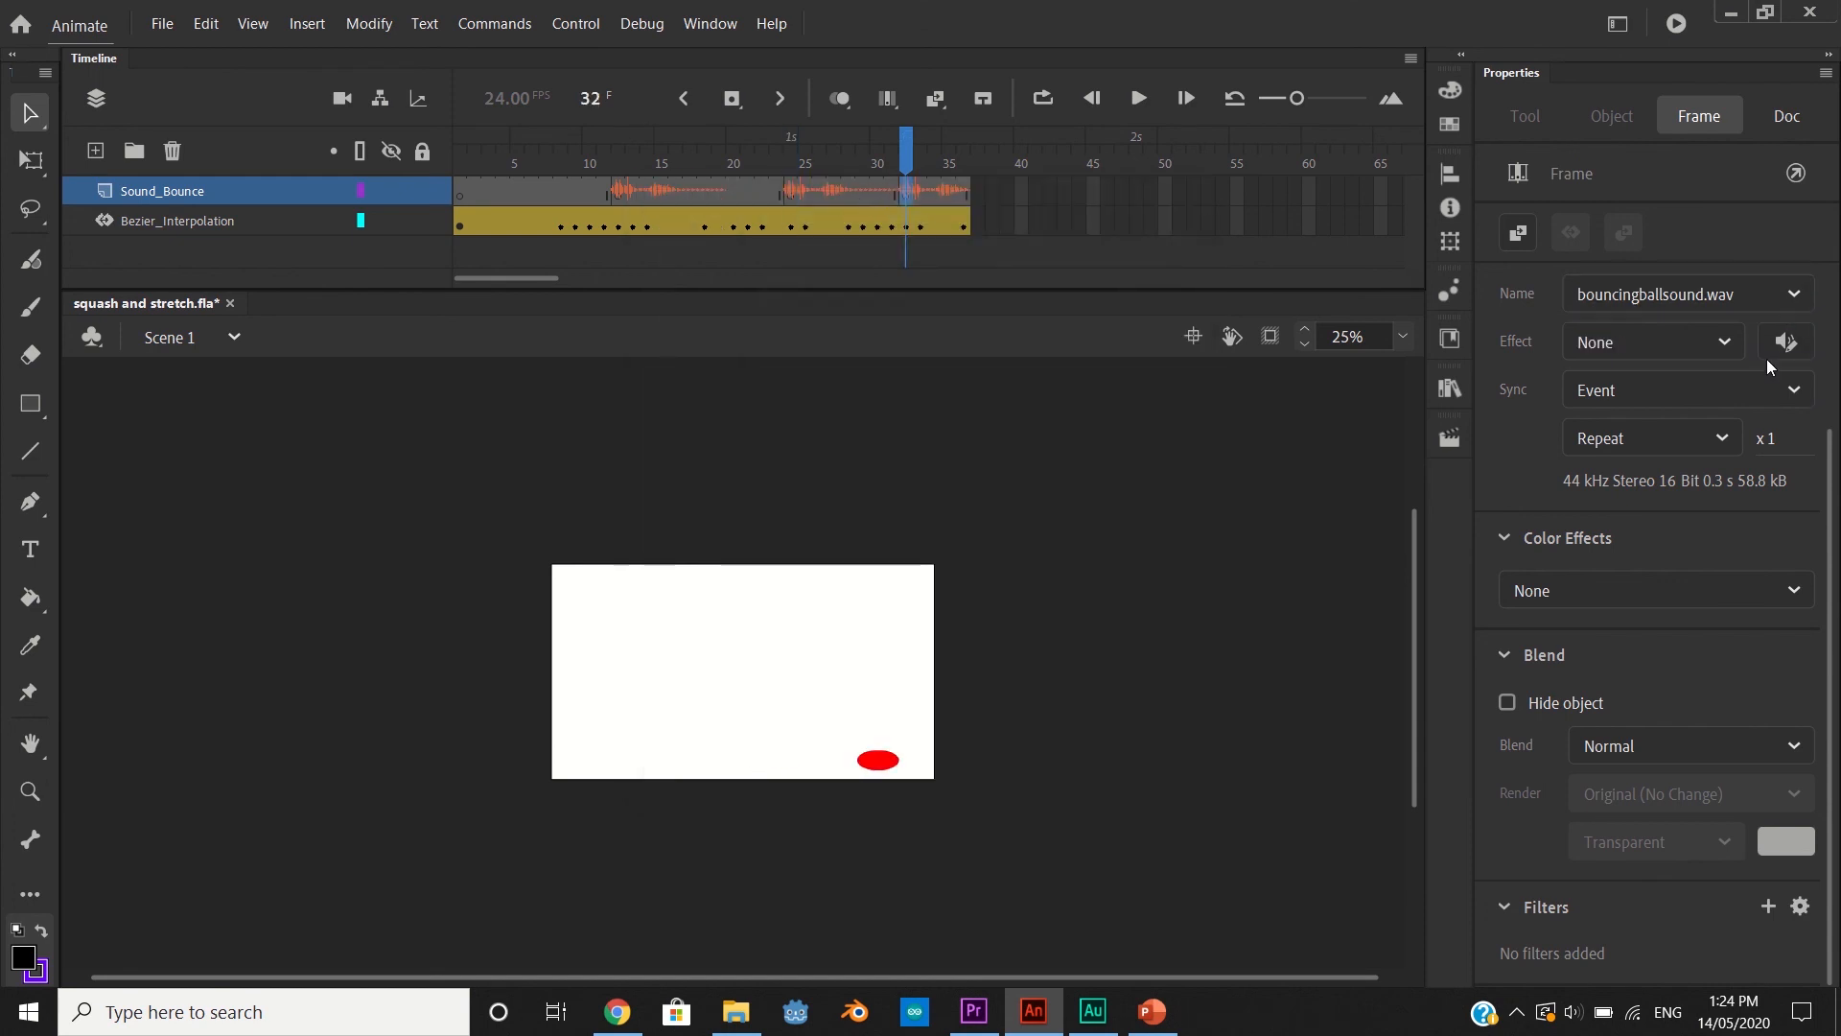
pyautogui.click(1785, 342)
pyautogui.click(659, 410)
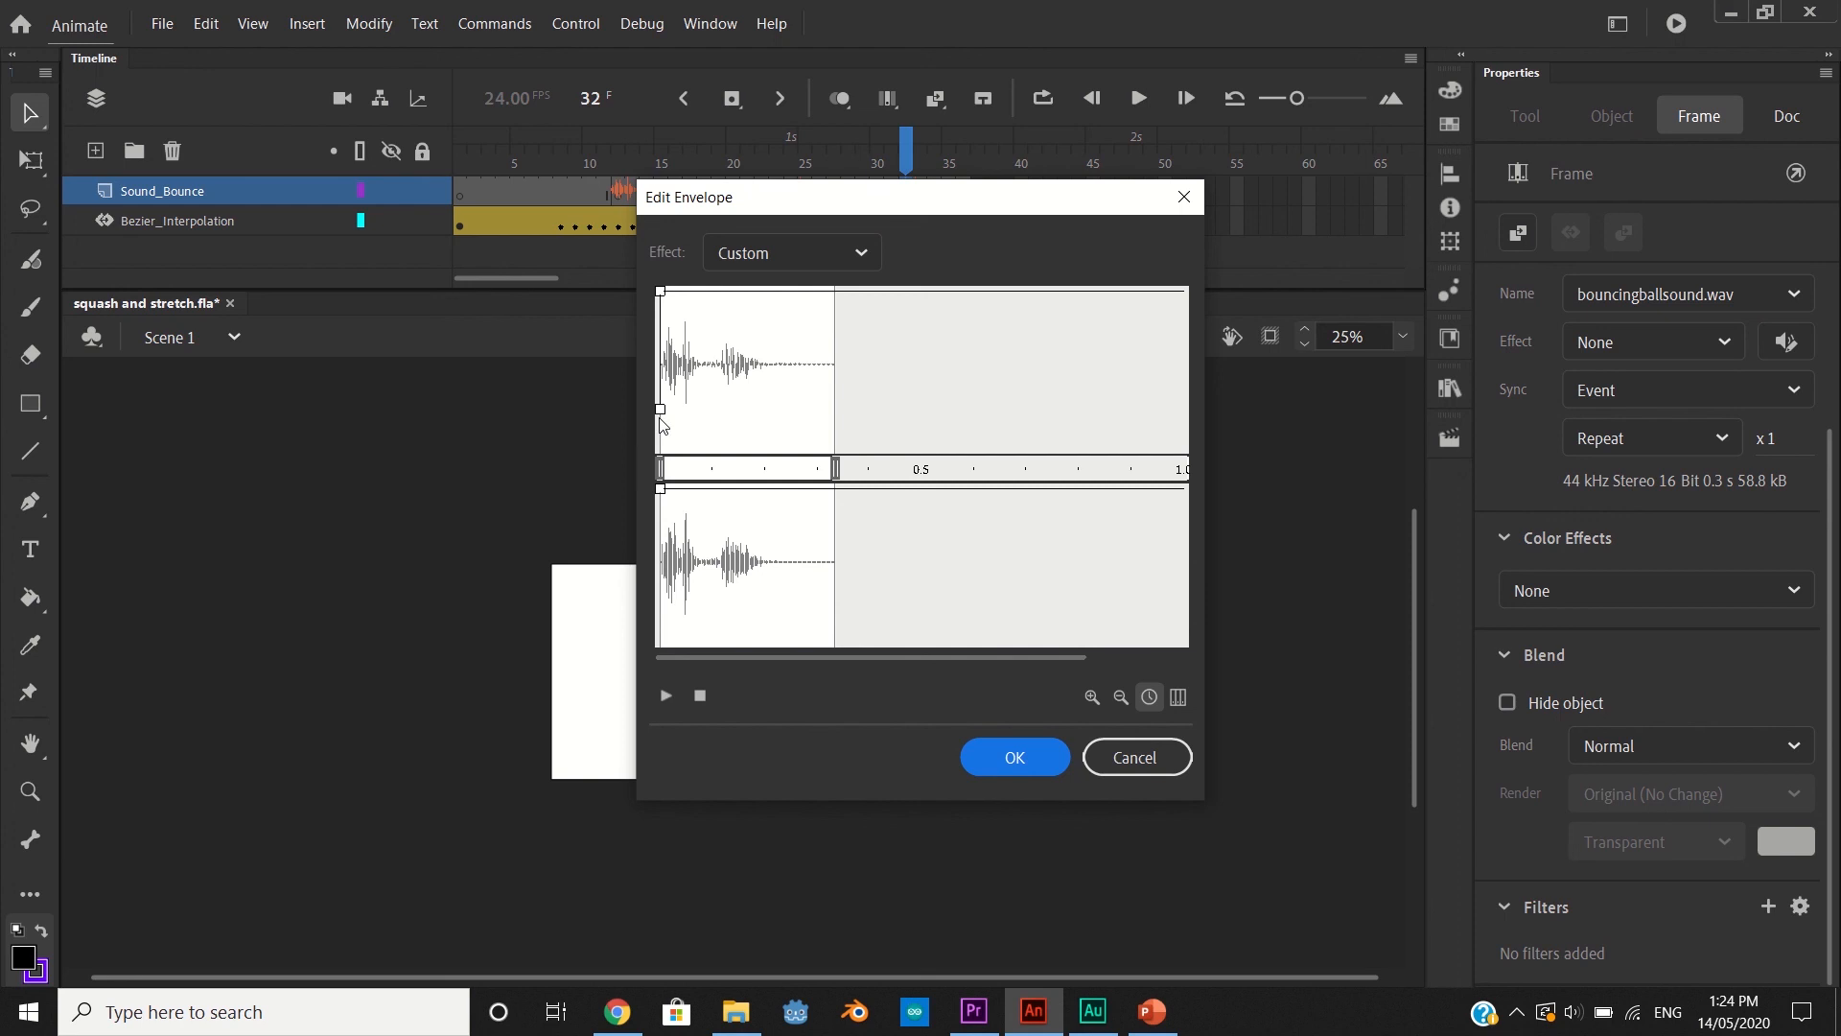
pyautogui.click(834, 400)
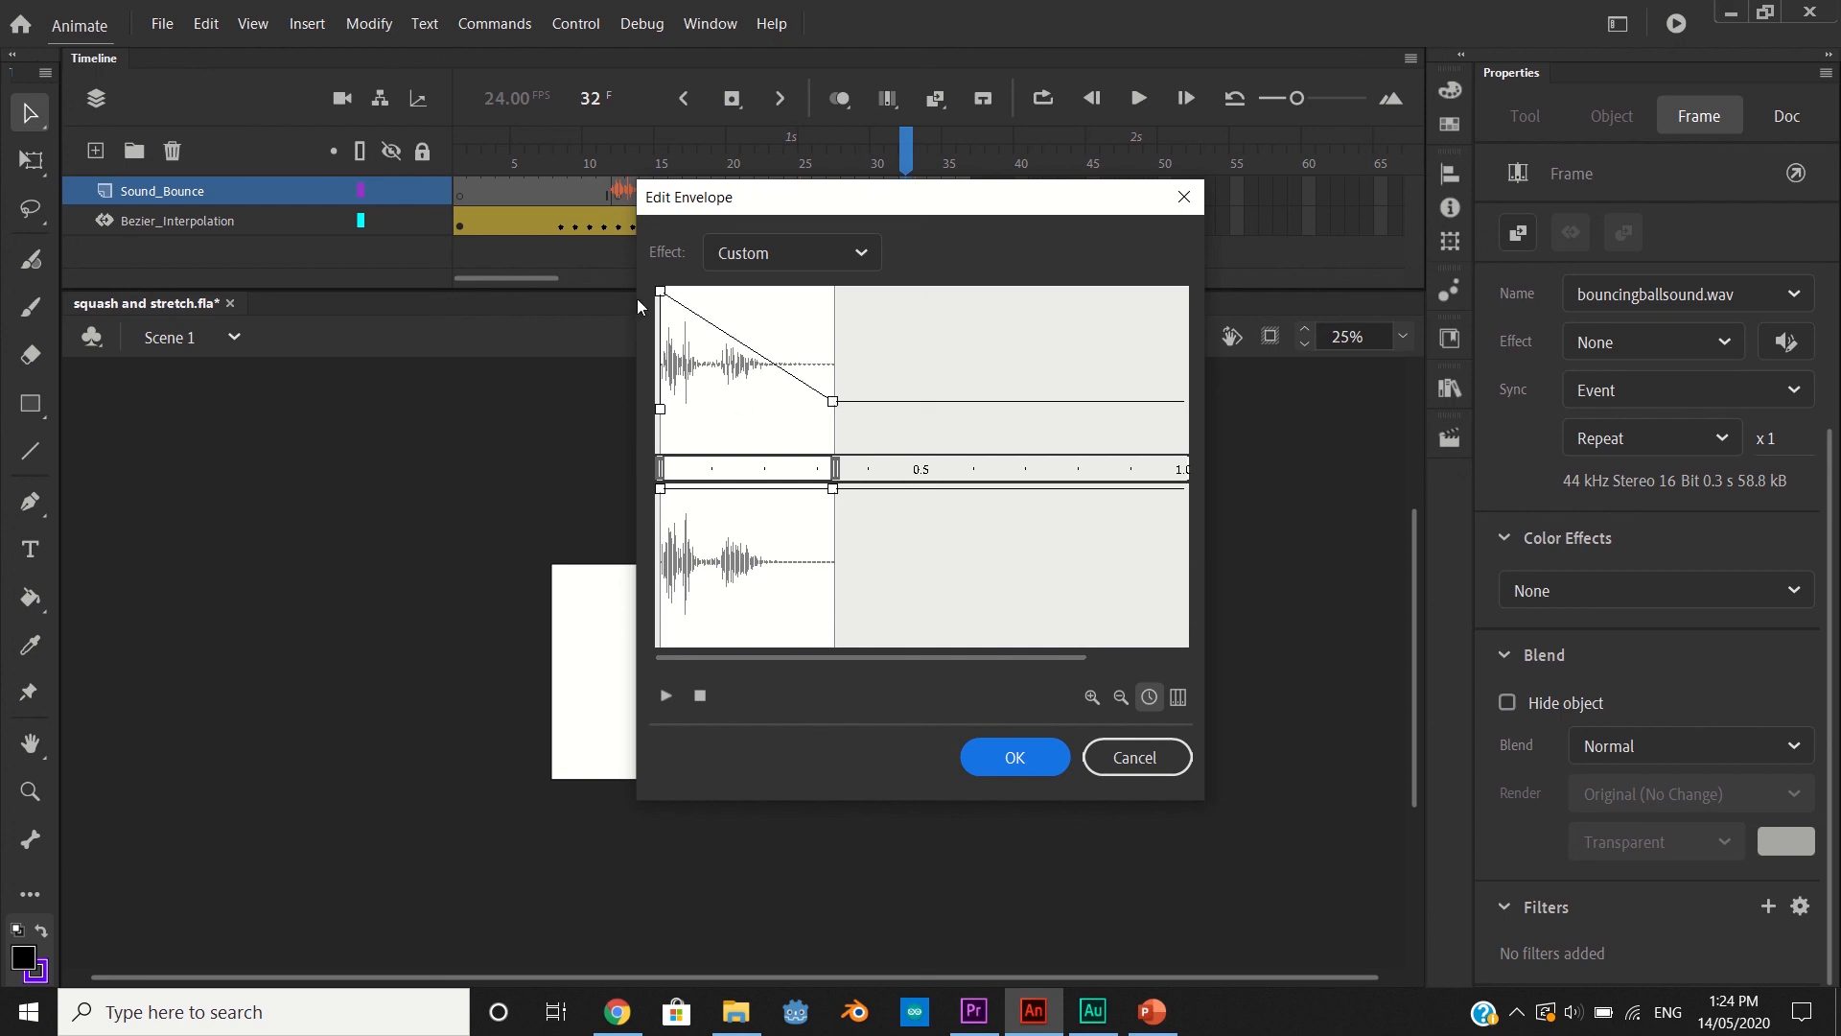
pyautogui.moveTo(660, 291); pyautogui.dragTo(656, 405)
pyautogui.click(1017, 767)
# Test the movie to hear the bounces with the adjusted volumes, and close the preview
pyautogui.hotkey('ctrl', 'Return')
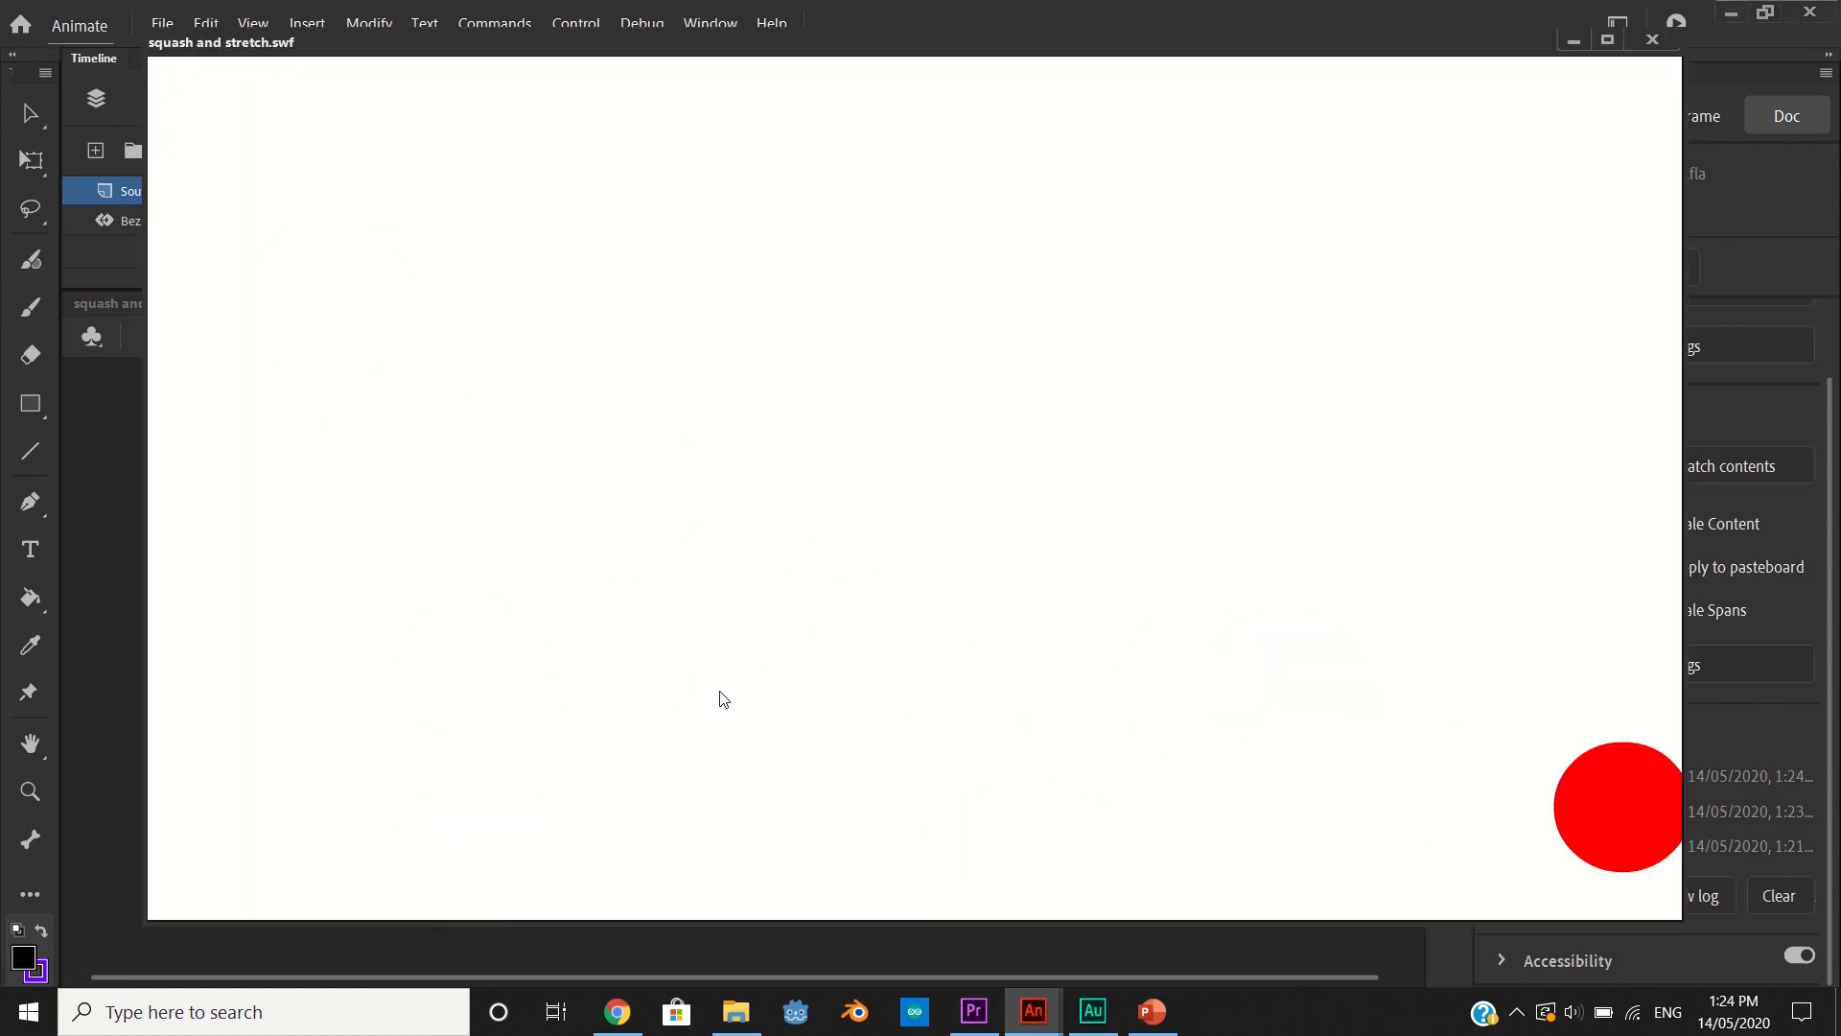
pyautogui.click(1661, 44)
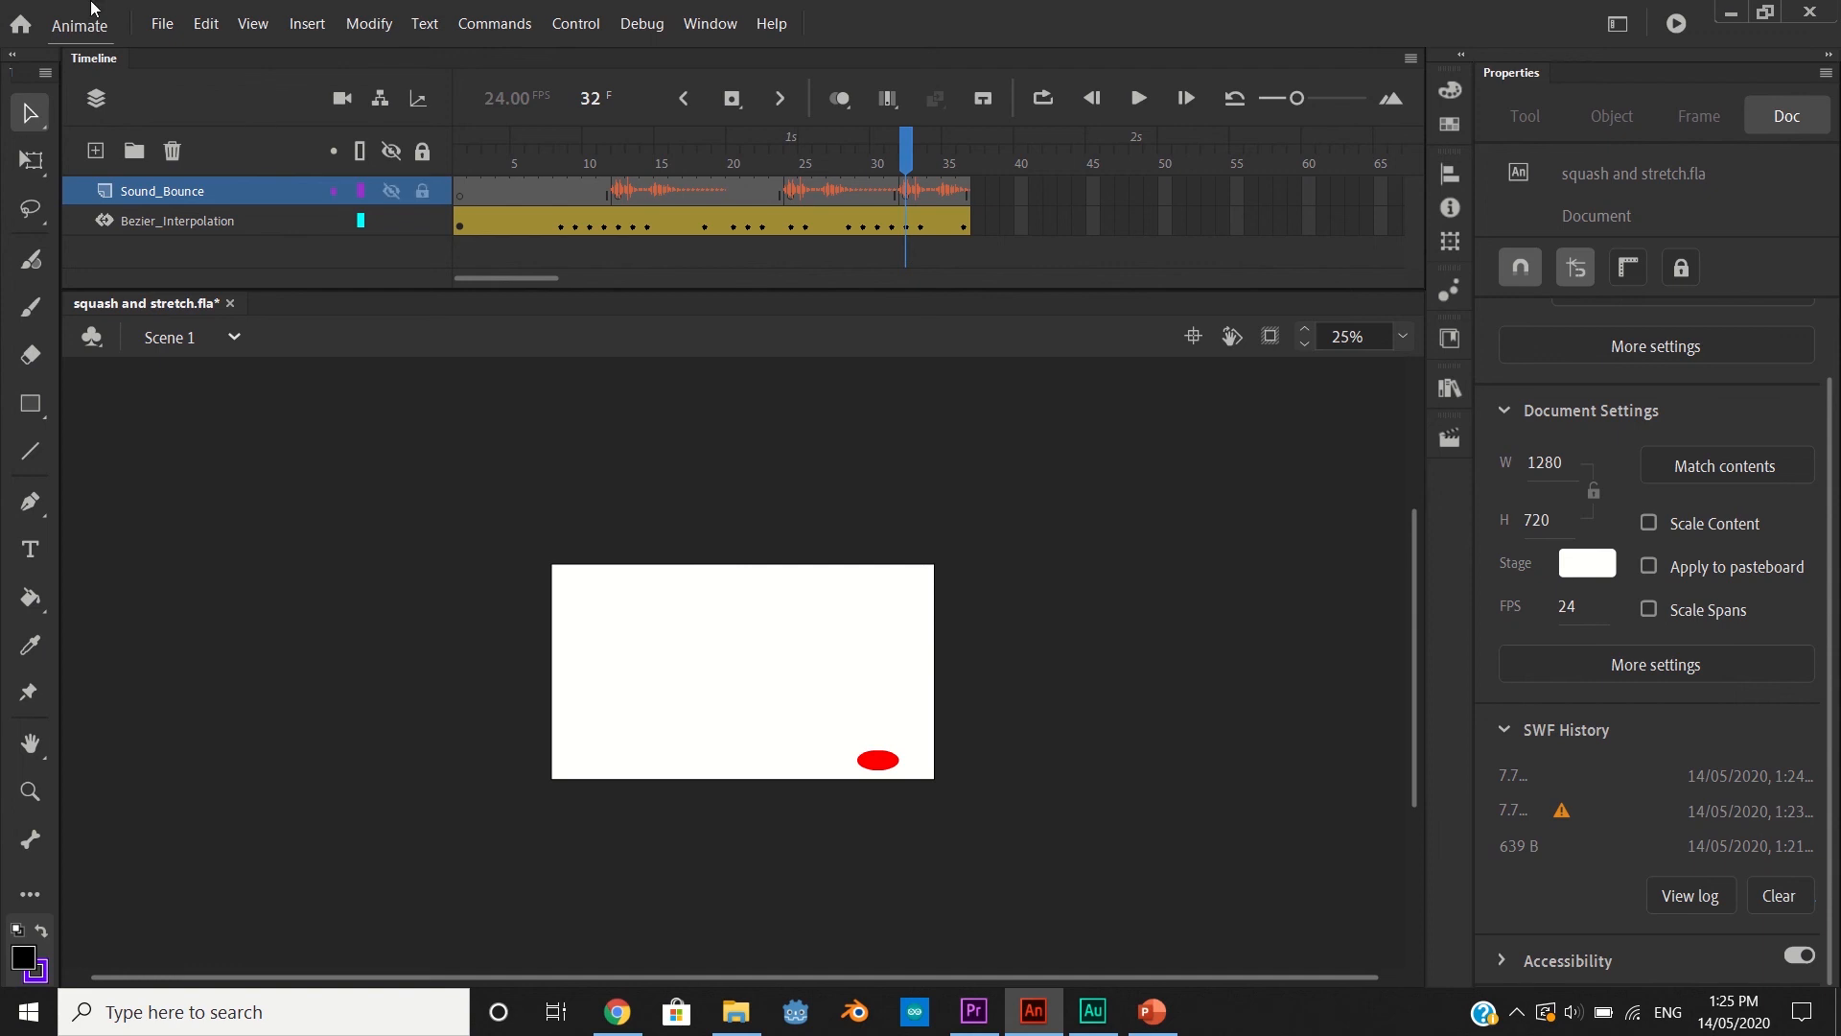
pyautogui.press('super+shift+s')
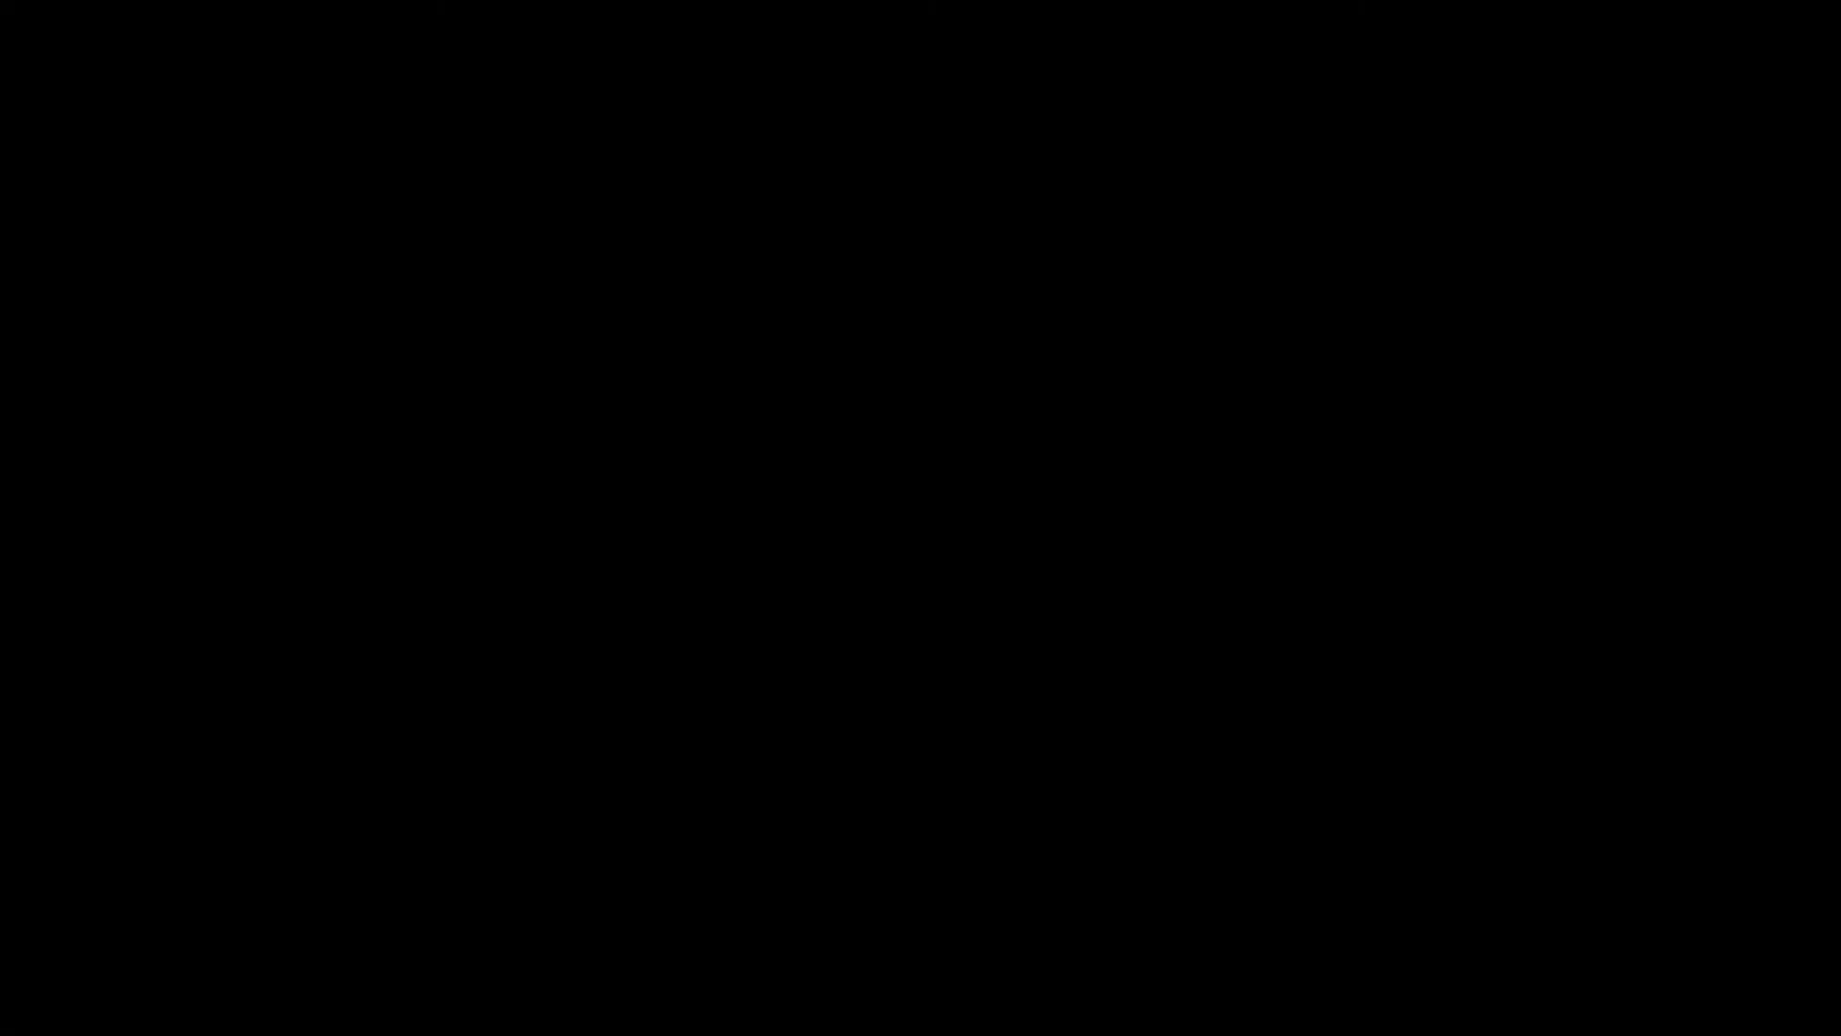